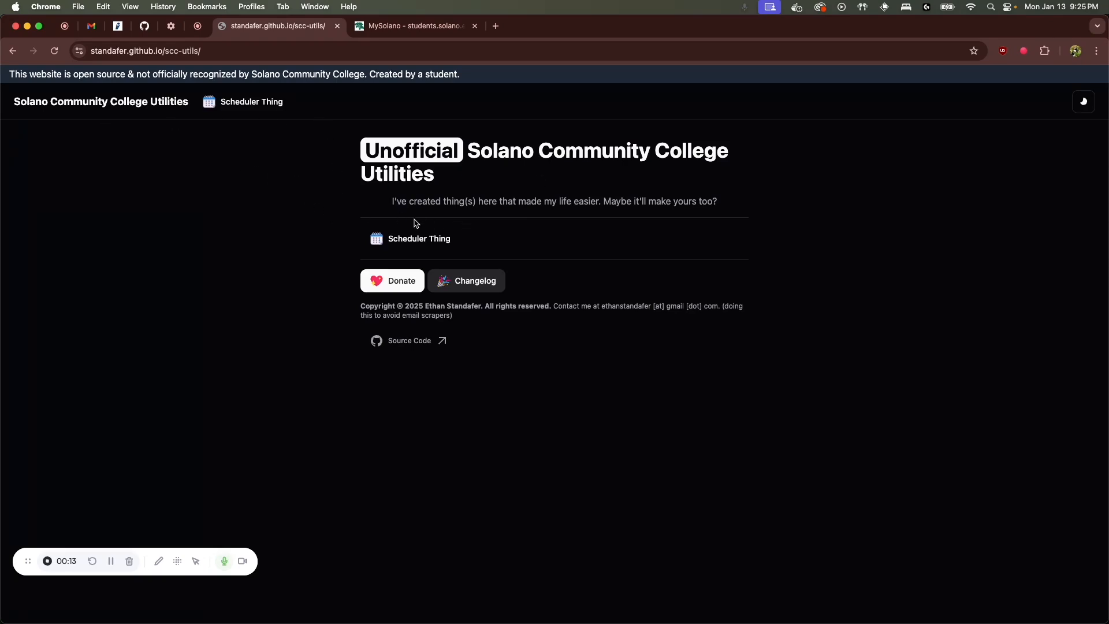
Open the Scheduler Thing utility from the Solano Community College Utilities home page.
click(415, 239)
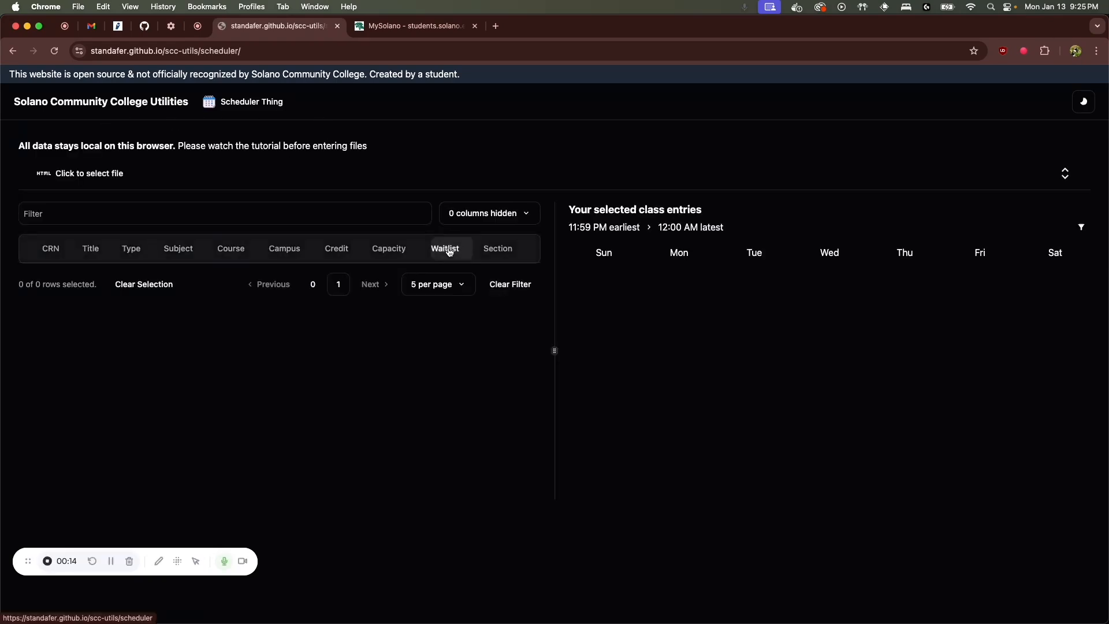
drag(12, 143, 611, 321)
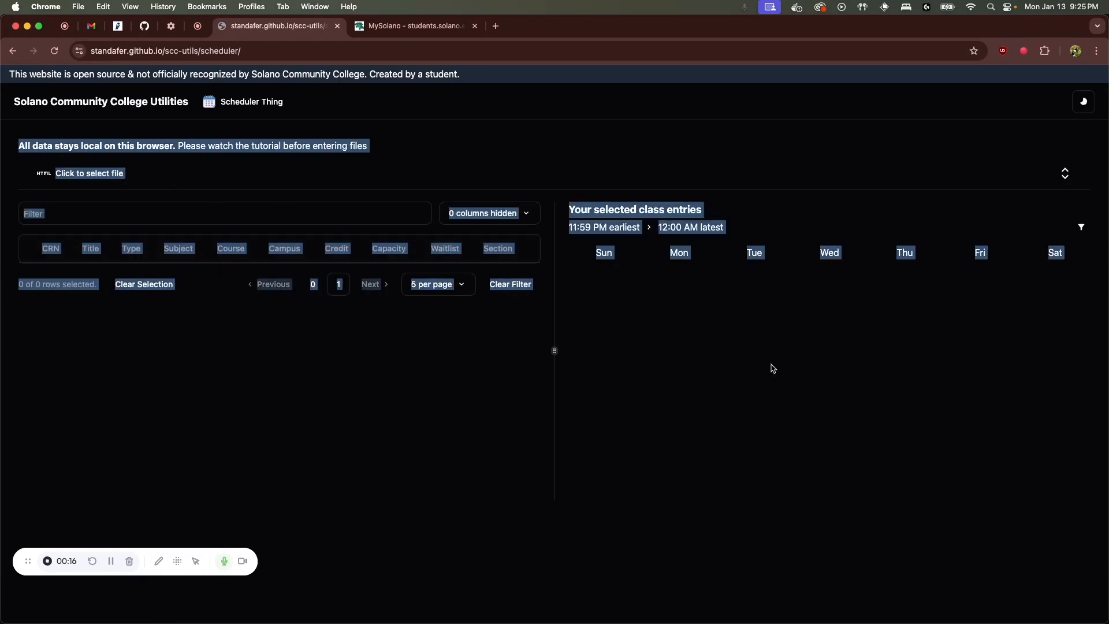
click(873, 343)
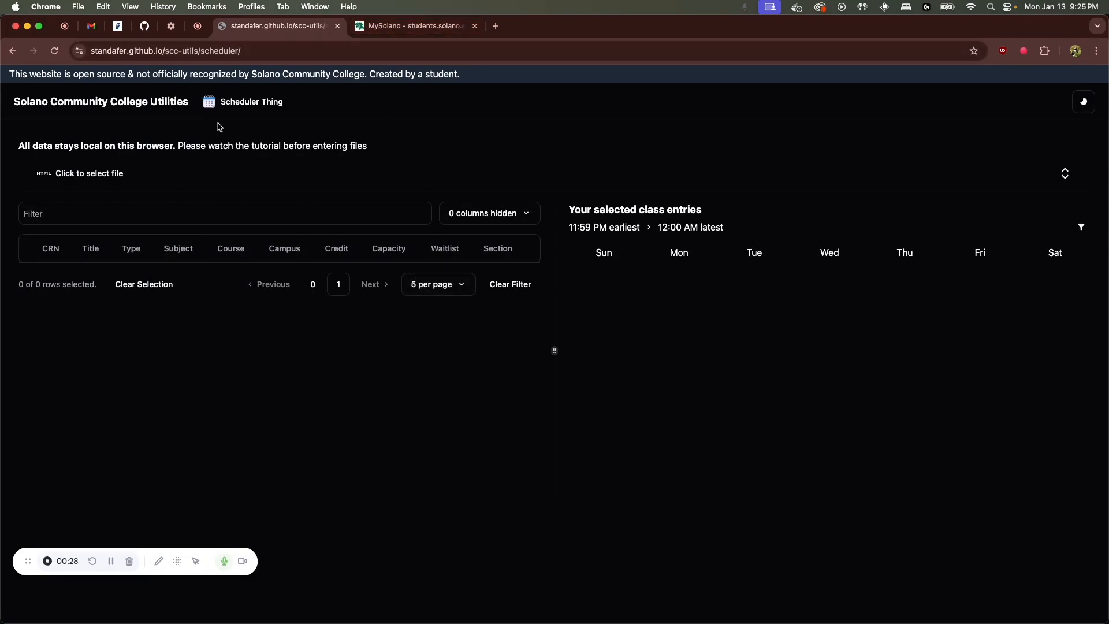
Switch to the MySolano portal, open the Student page and locate its list of registration links.
click(410, 26)
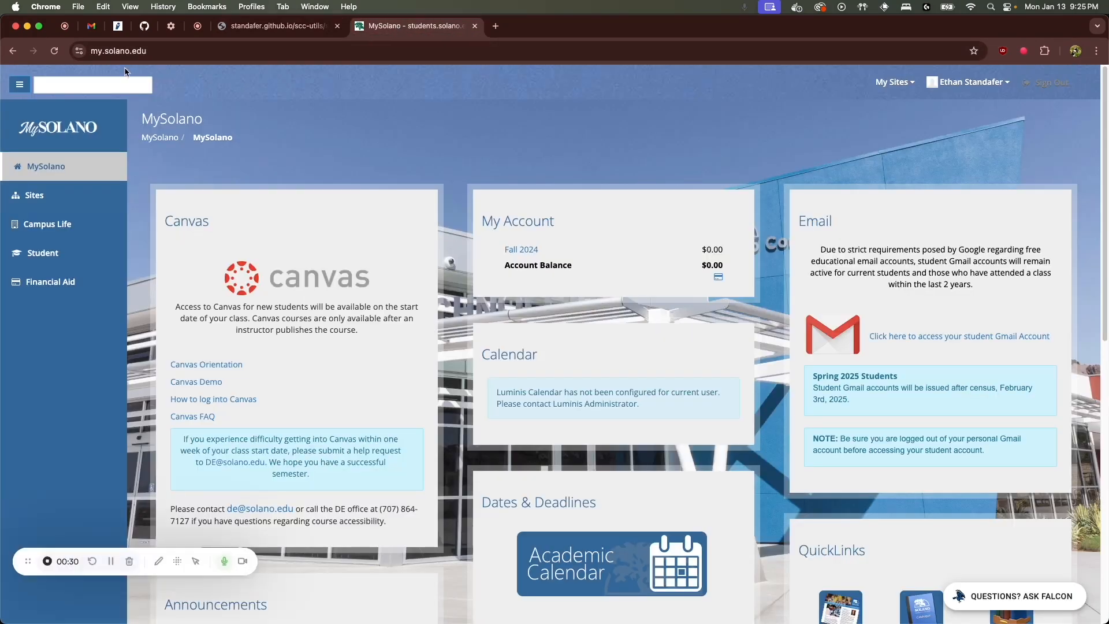
click(216, 52)
click(216, 52)
click(306, 155)
click(93, 260)
scroll(329, 341, down, 10)
scroll(185, 336, up, 5)
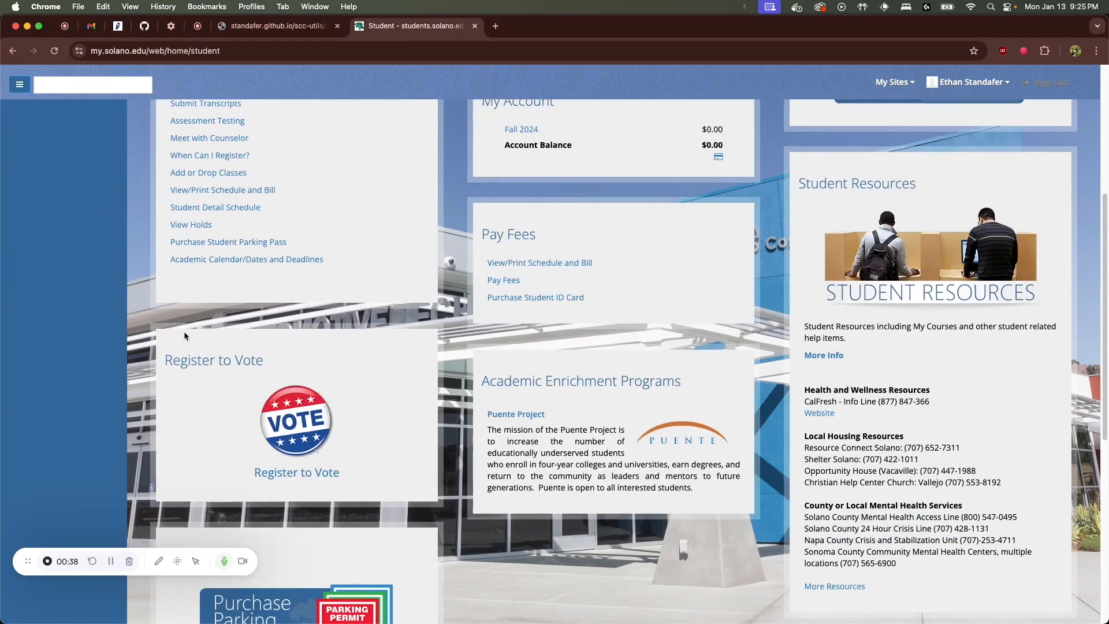
scroll(221, 186, up, 5)
click(158, 561)
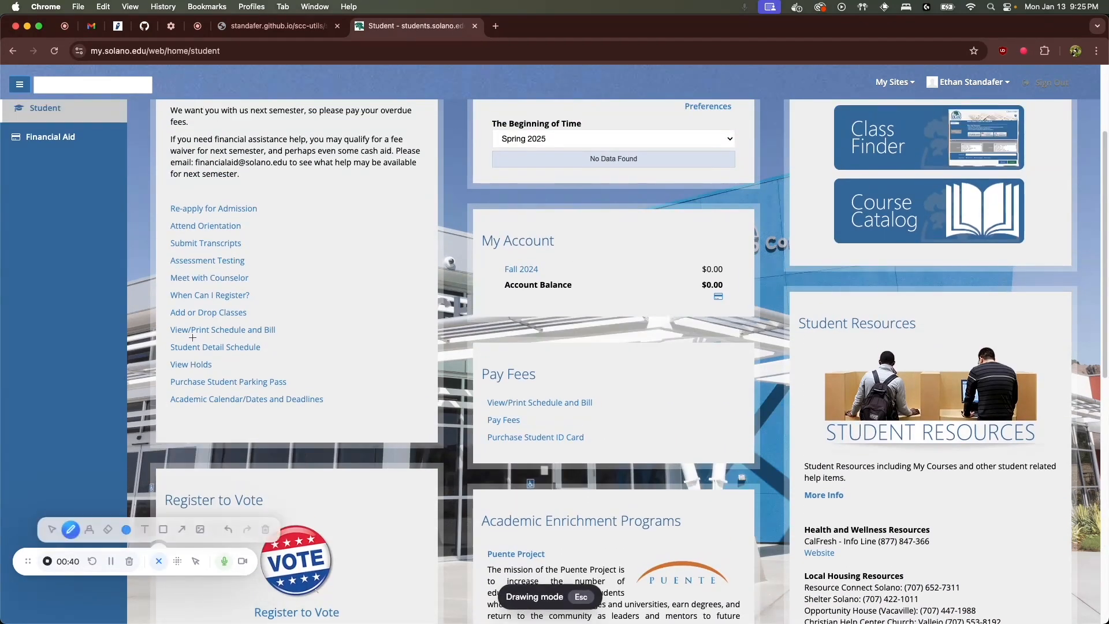
drag(217, 337, 250, 300)
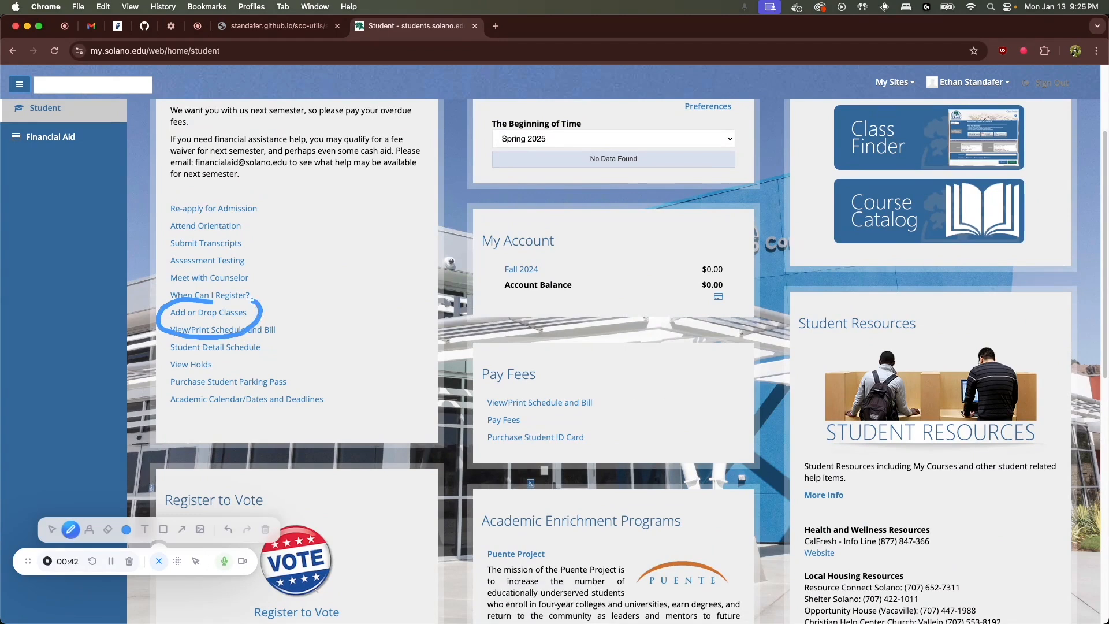
click(158, 561)
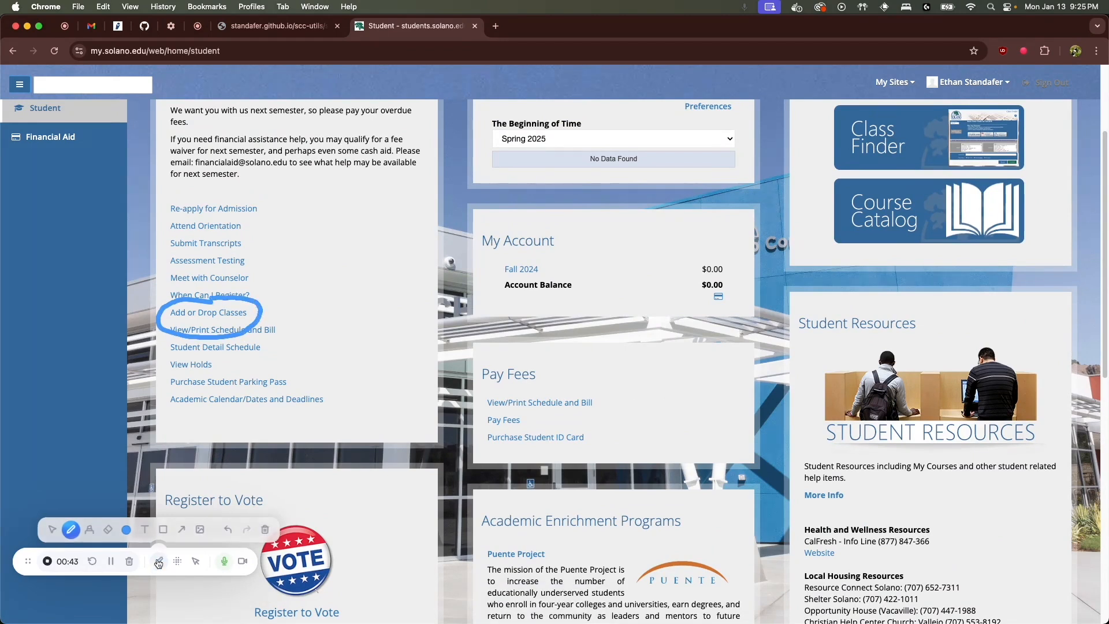
Open Add or Drop Classes and submit Spring 2025 as the registration term.
click(219, 313)
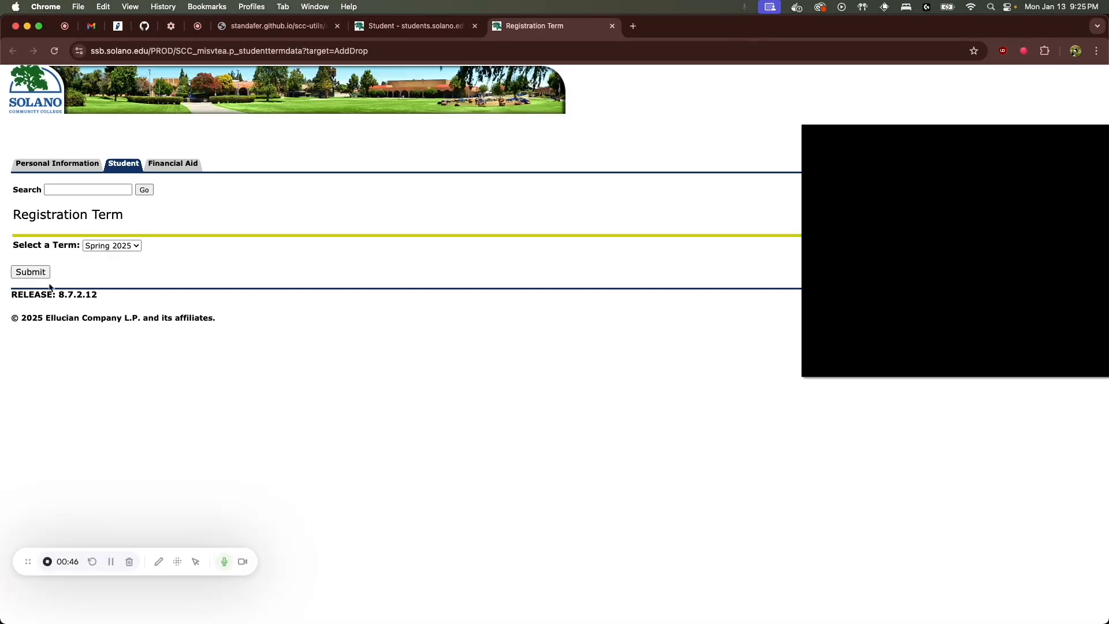
click(100, 248)
click(107, 253)
click(33, 273)
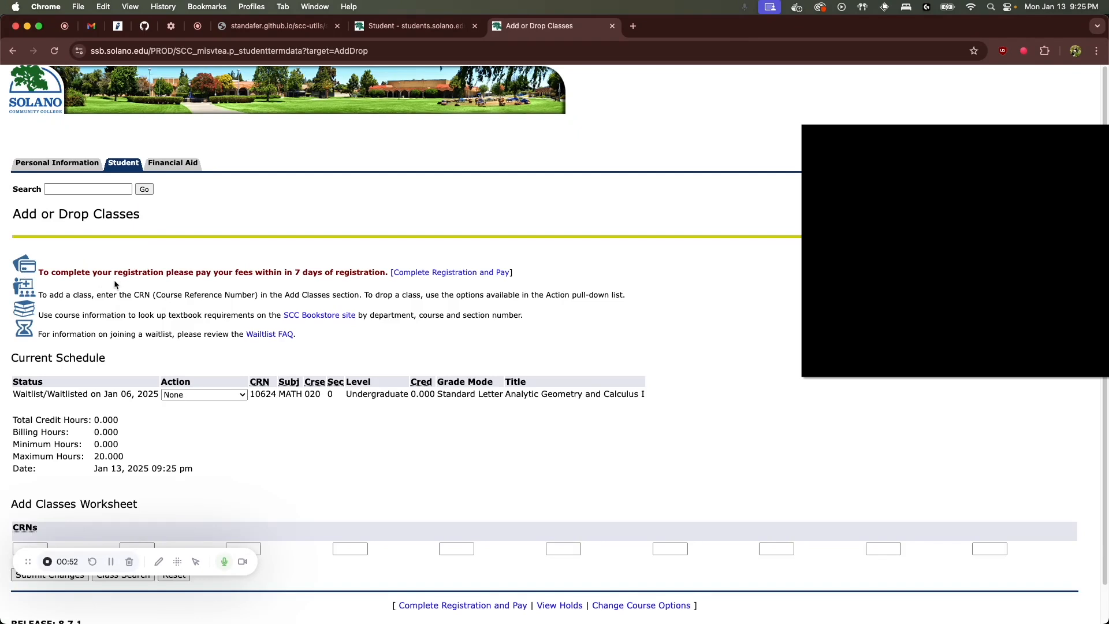
Run an advanced class search from the Add or Drop Classes page with every subject selected.
scroll(276, 427, down, 2)
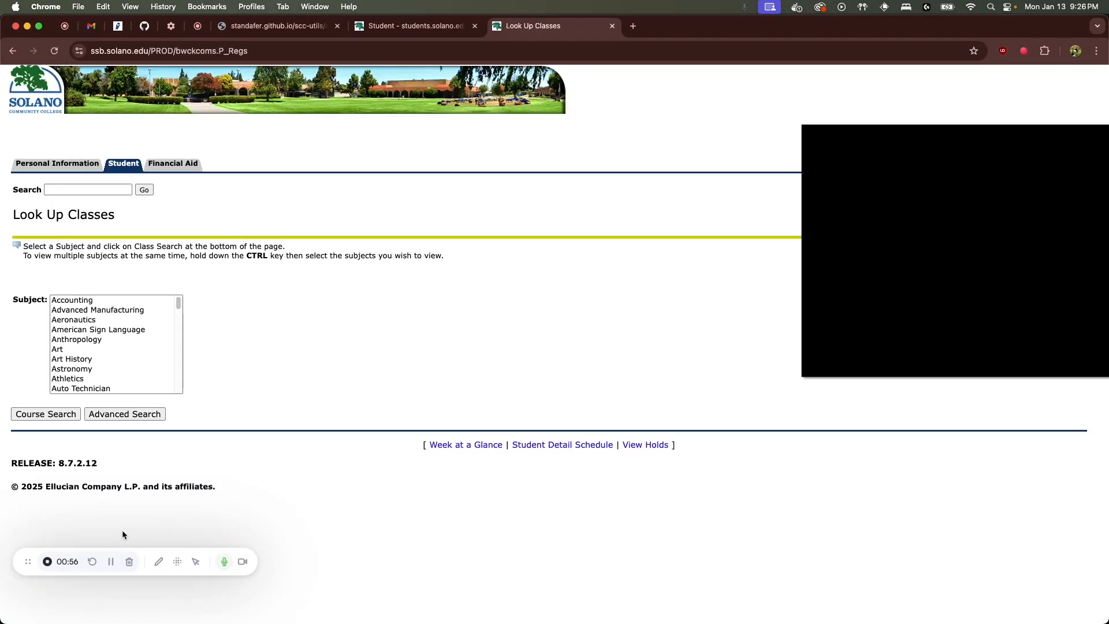
click(120, 414)
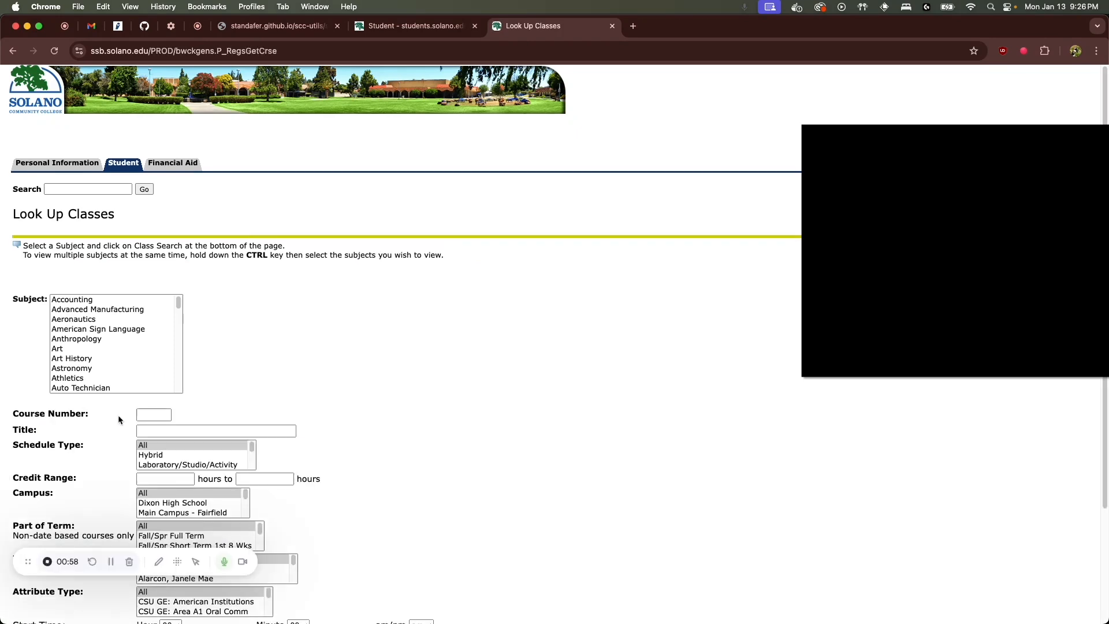
click(115, 300)
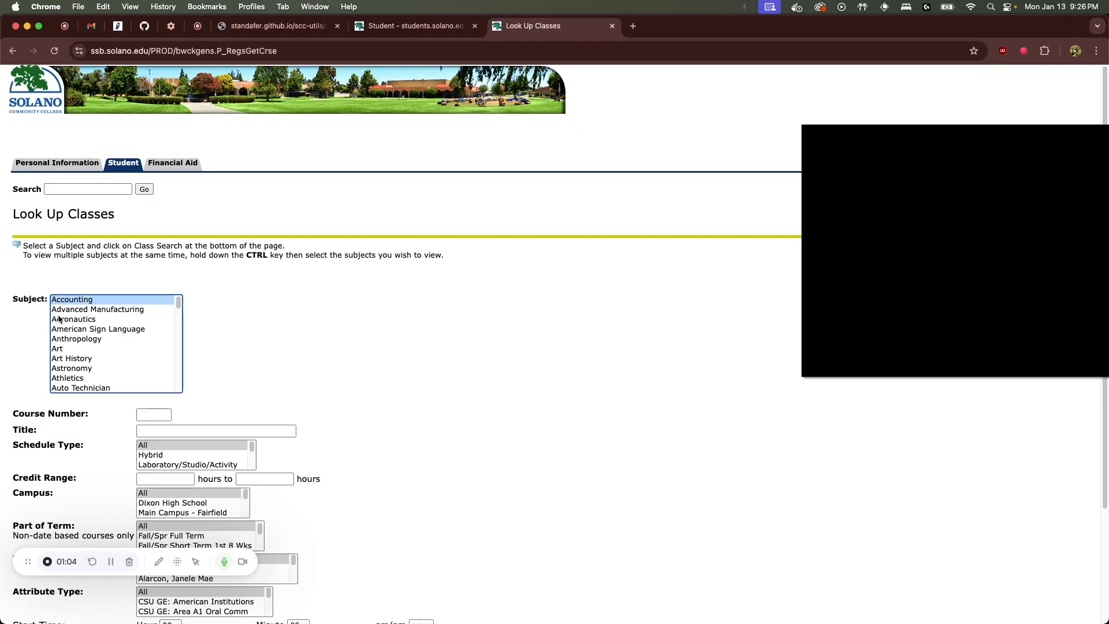
scroll(138, 370, down, 10)
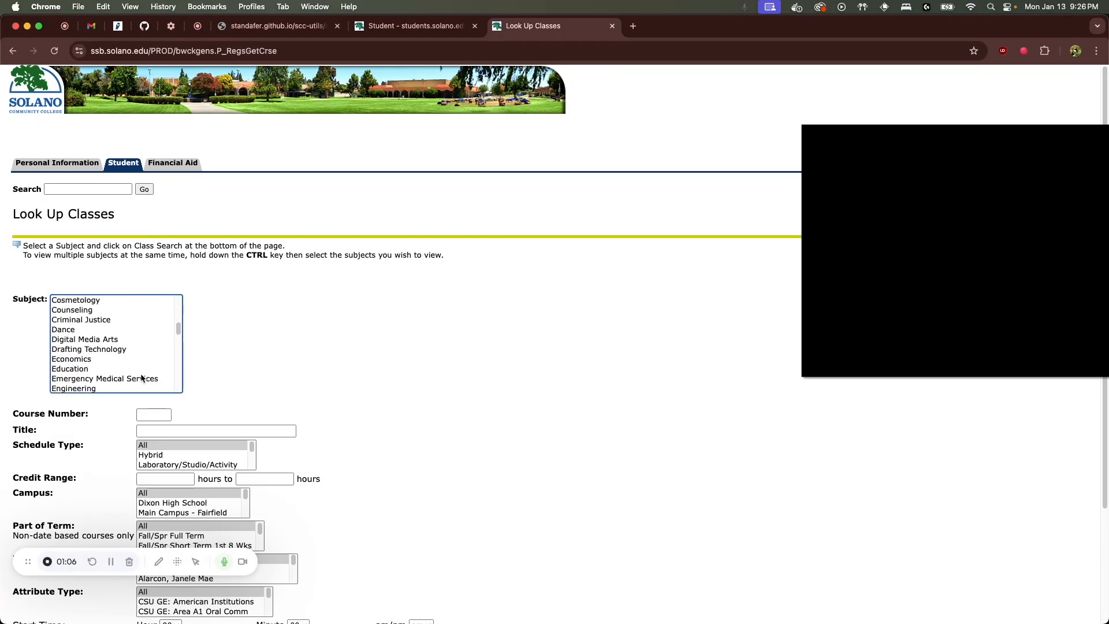
scroll(145, 371, down, 8)
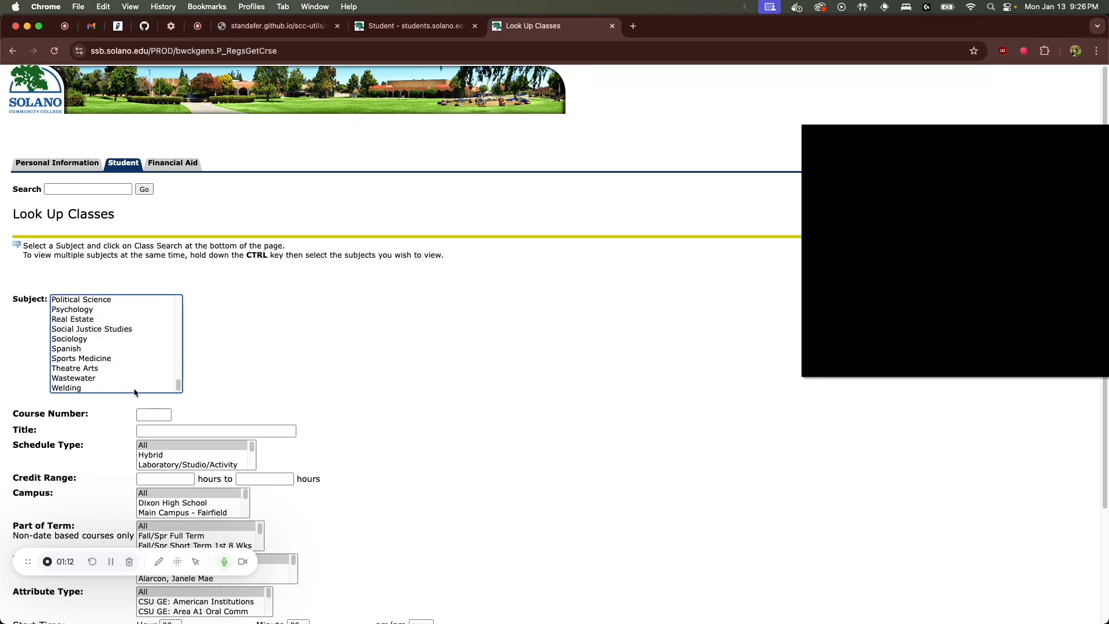
key(super+a)
scroll(115, 375, up, 18)
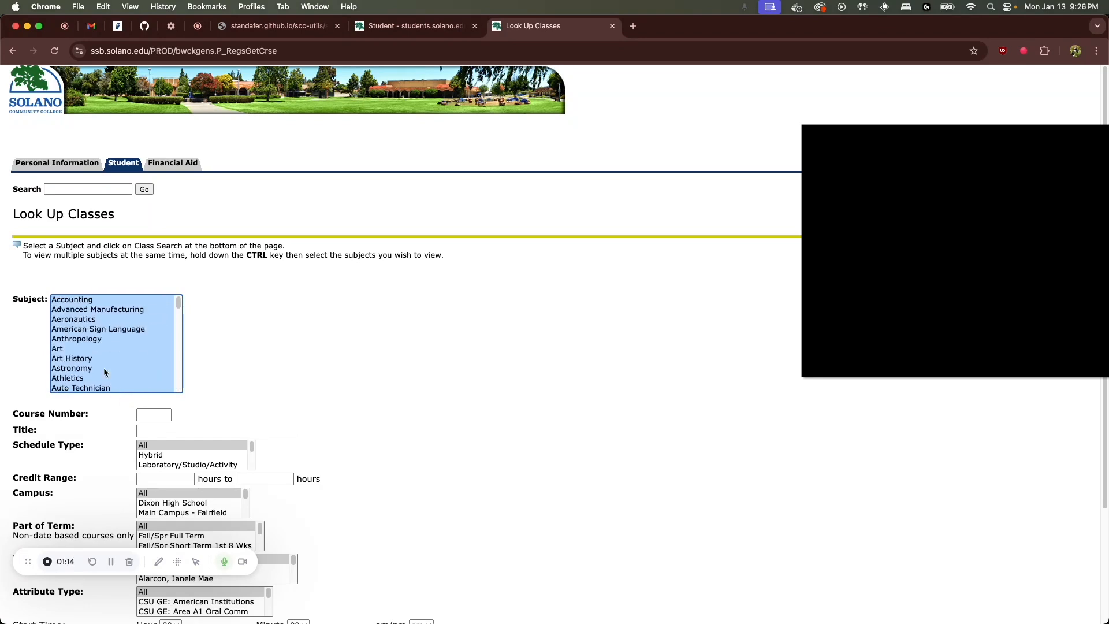
scroll(105, 370, down, 18)
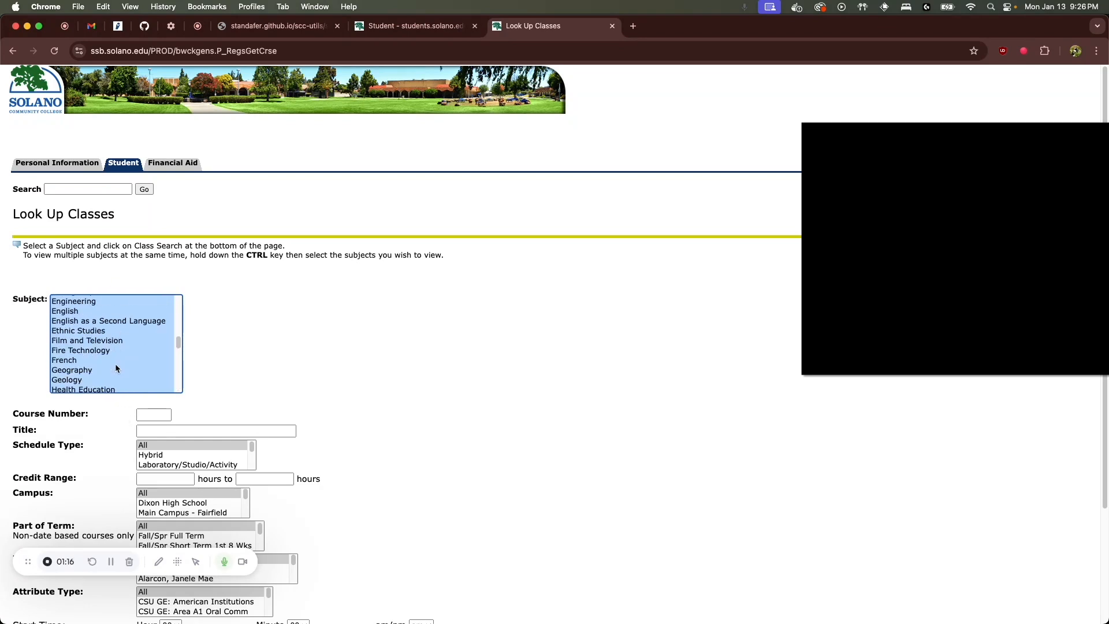
scroll(301, 365, down, 5)
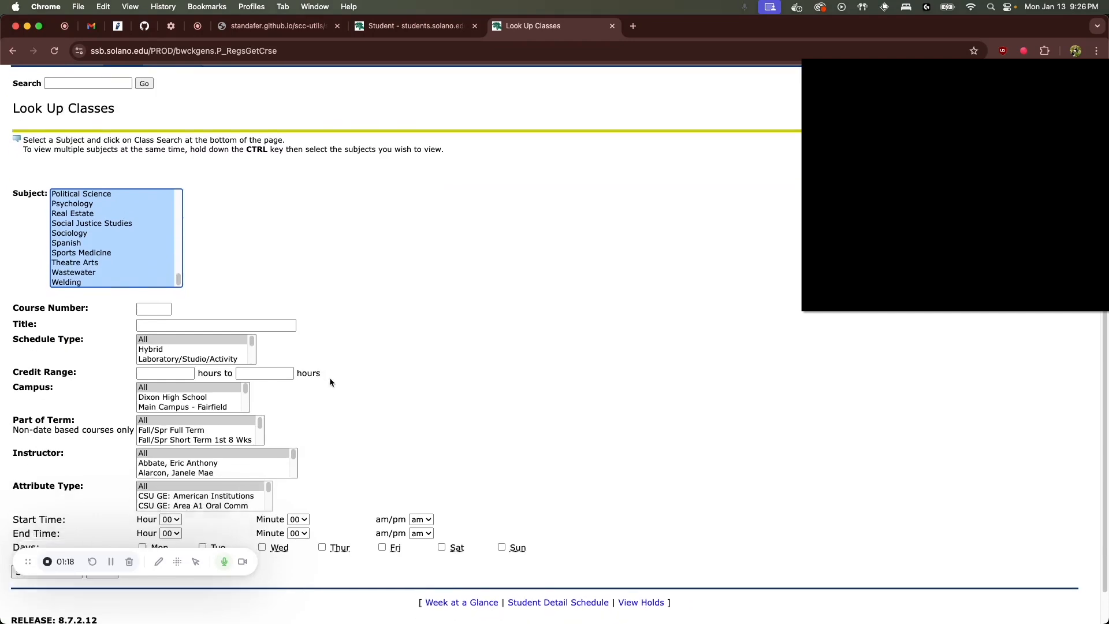
click(56, 534)
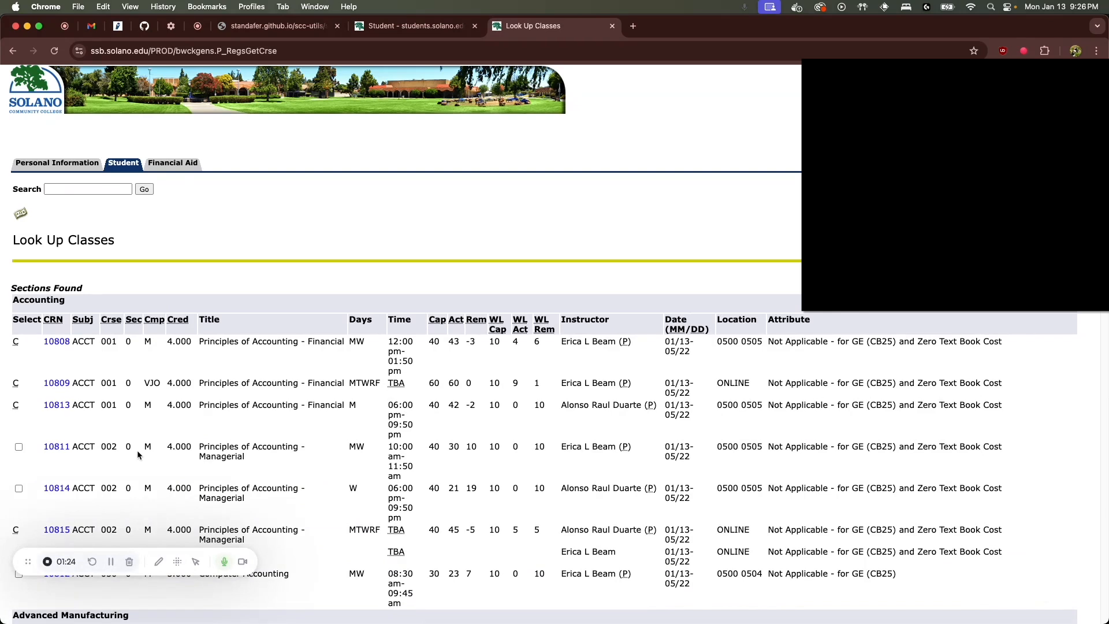
Start saving the complete Look Up Classes results page, with the format set to Webpage, HTML Only.
scroll(193, 452, down, 6)
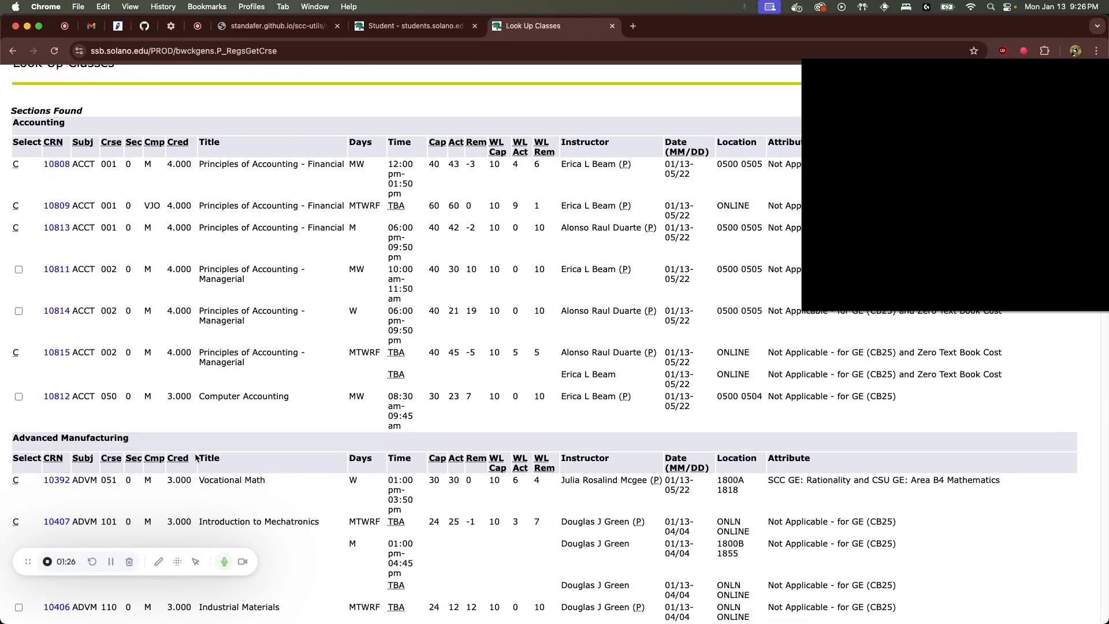
scroll(196, 458, down, 10)
scroll(348, 432, up, 12)
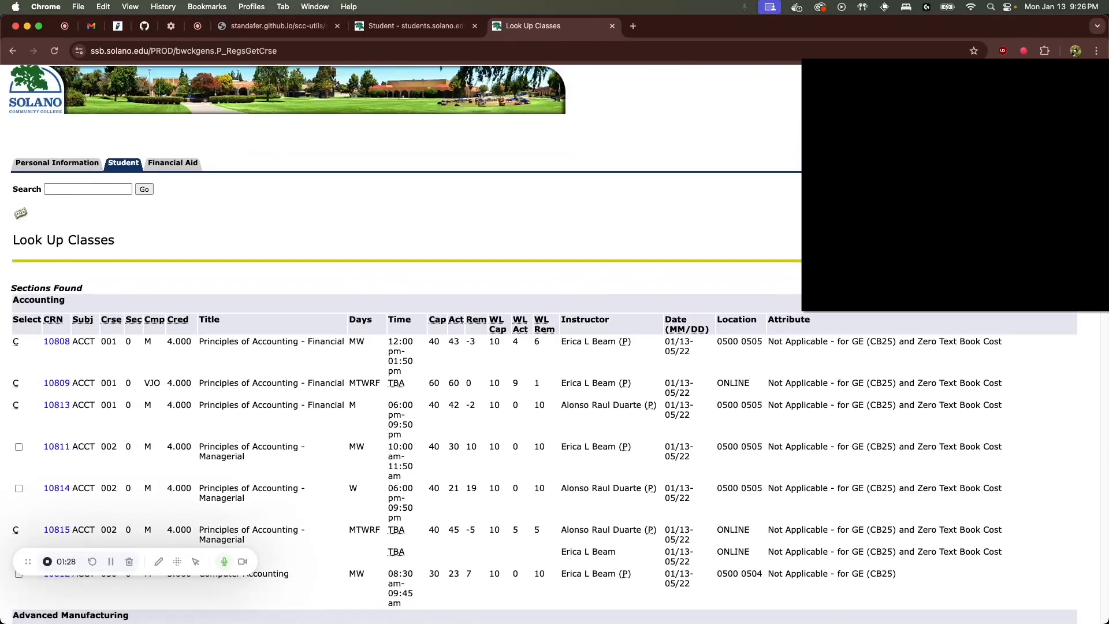
scroll(1085, 607, down, 20)
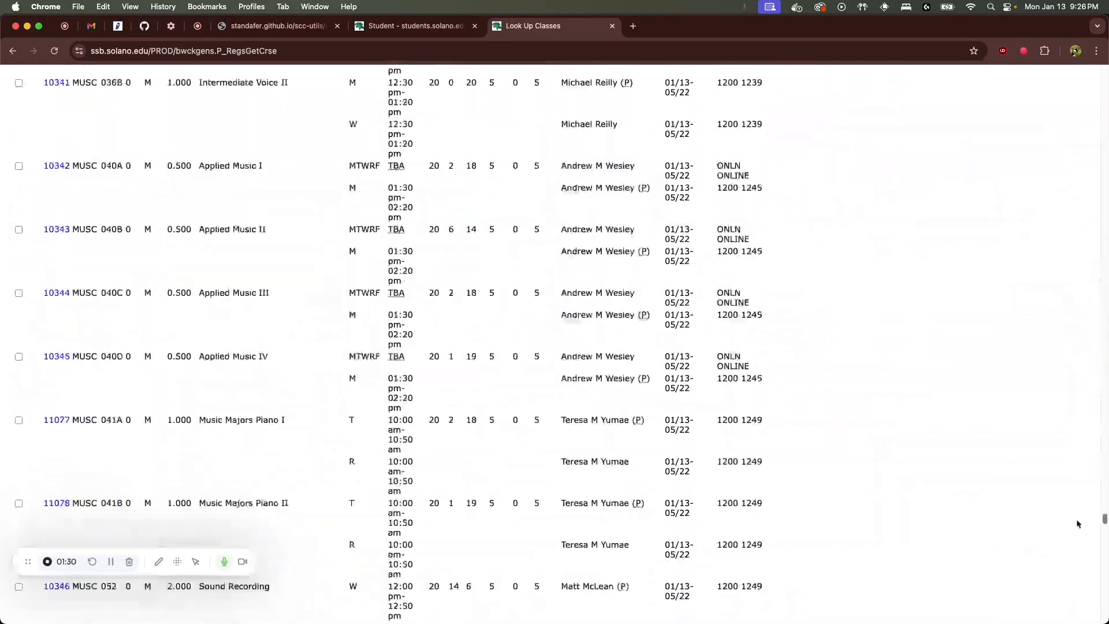
scroll(1085, 608, up, 20)
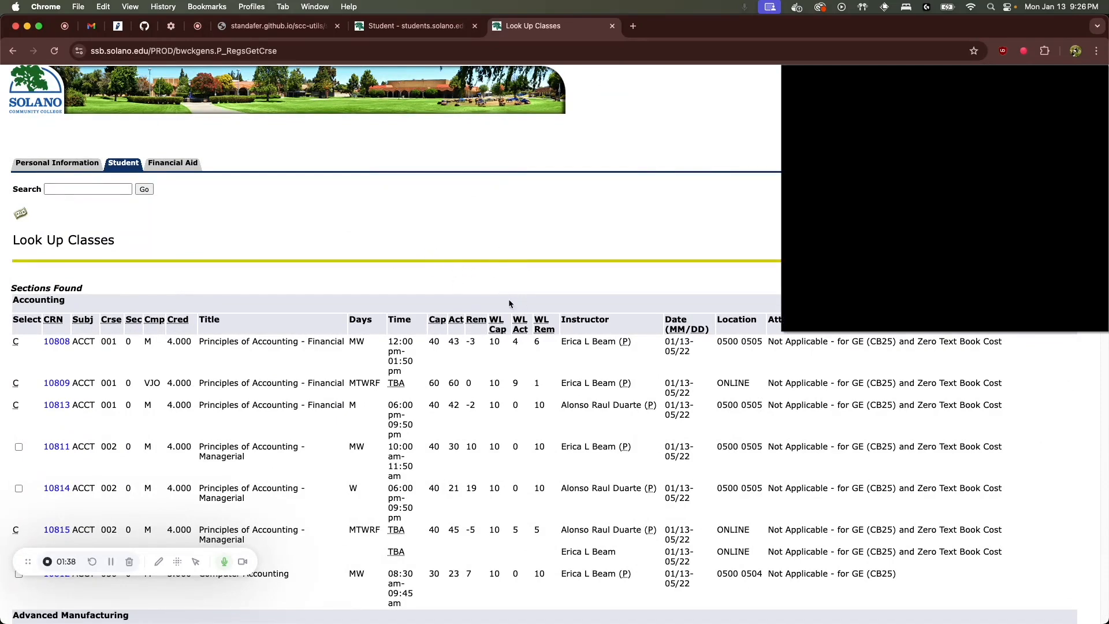
key(super+s)
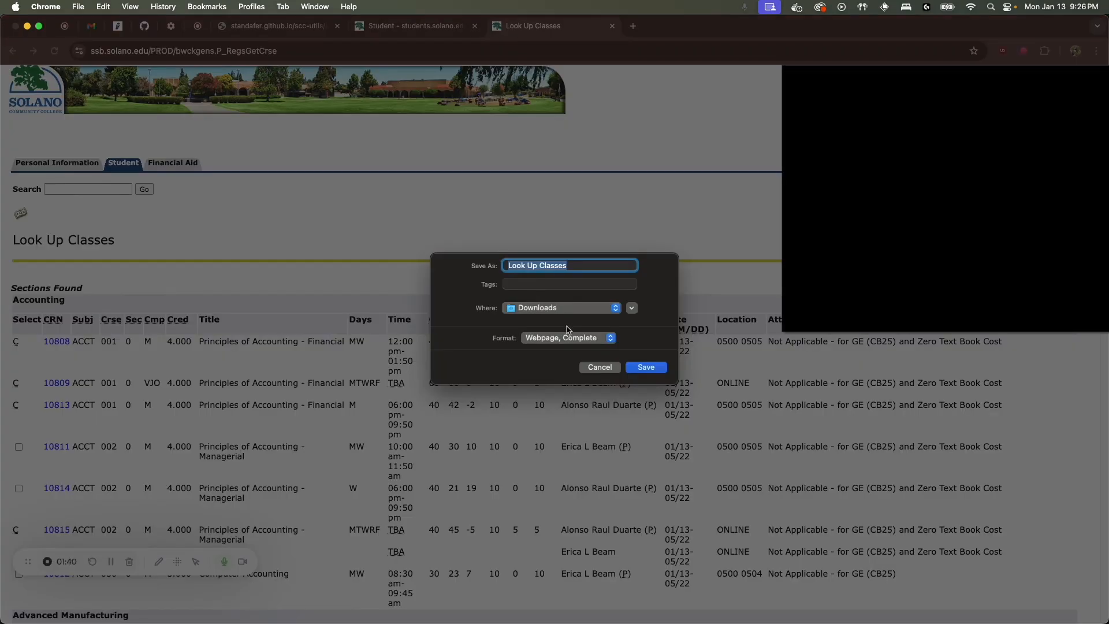
click(559, 341)
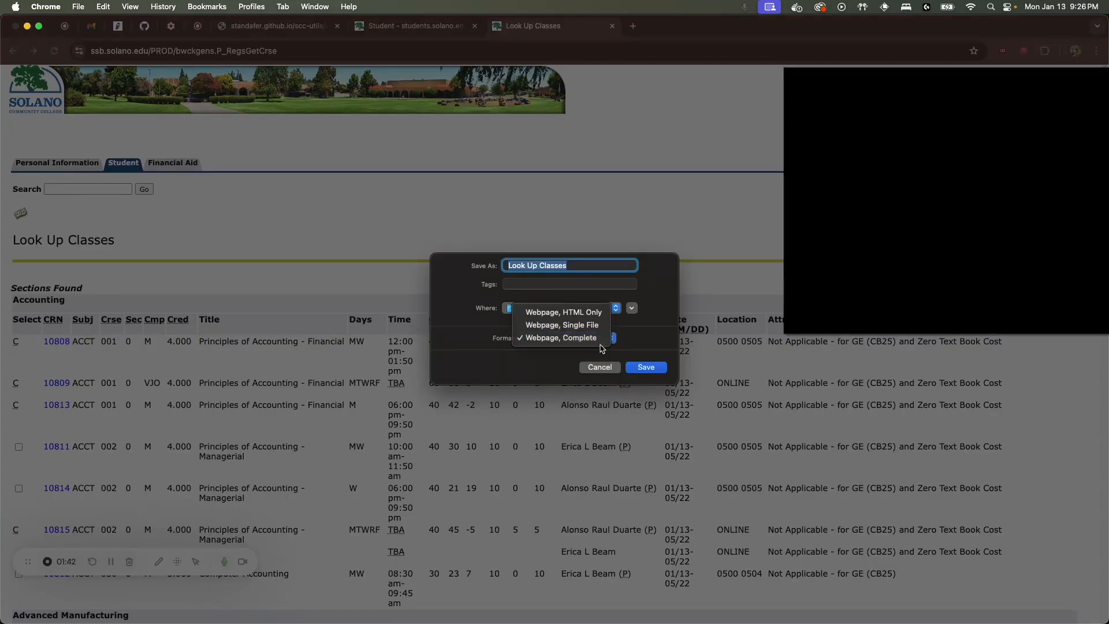
click(572, 315)
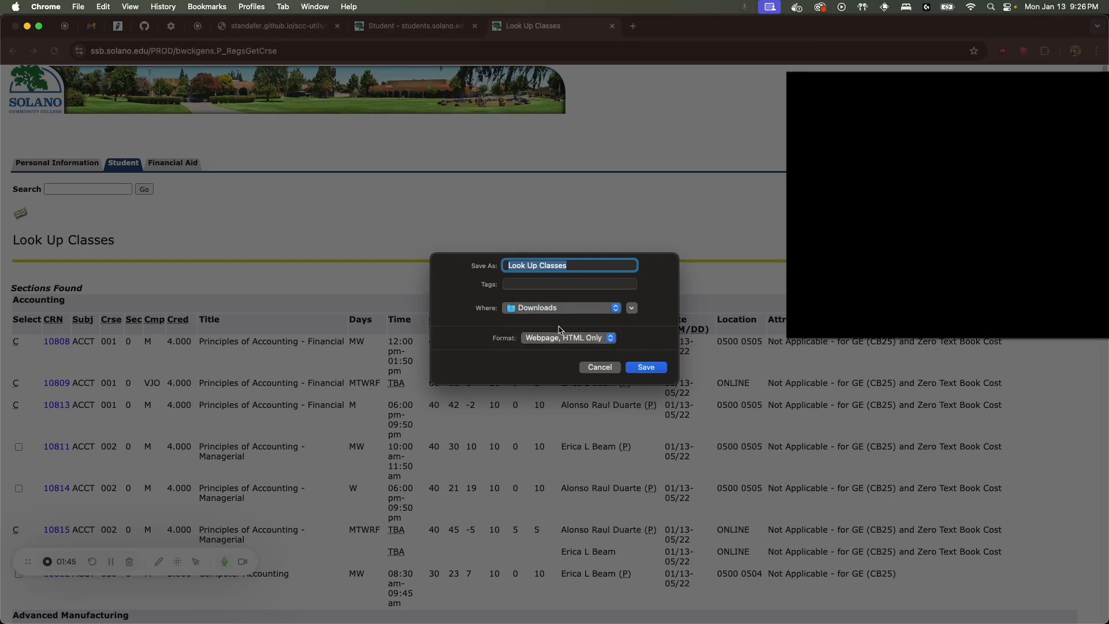
Name the file Lookup Classes Tutorial and save it in the Downloads folder.
double_click(587, 263)
triple_click(587, 263)
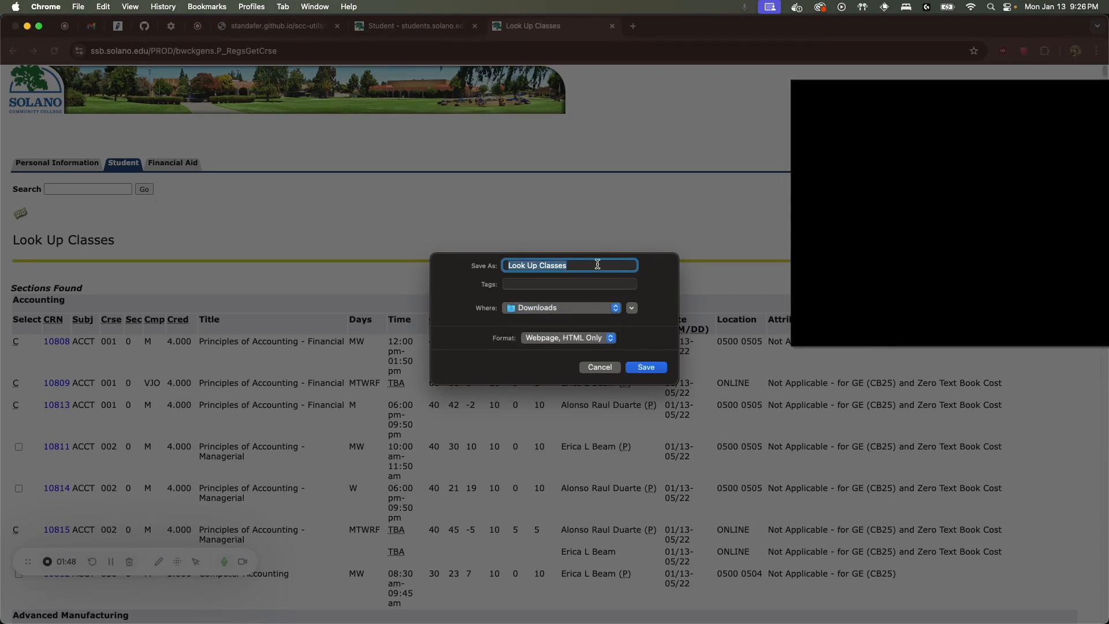
text(Lo)
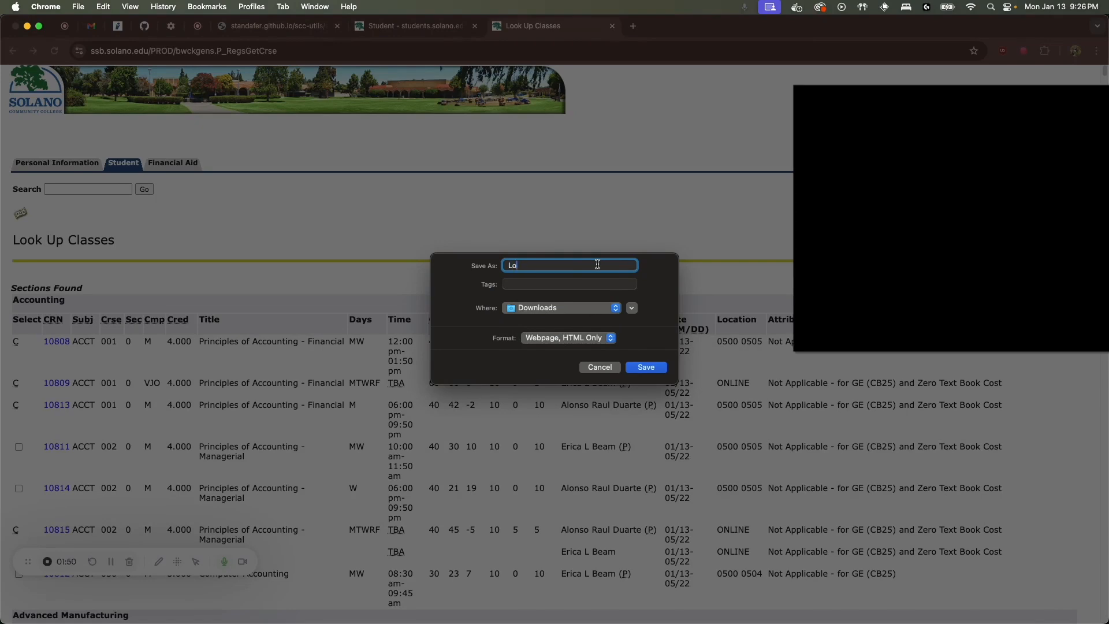
text(okup Clases)
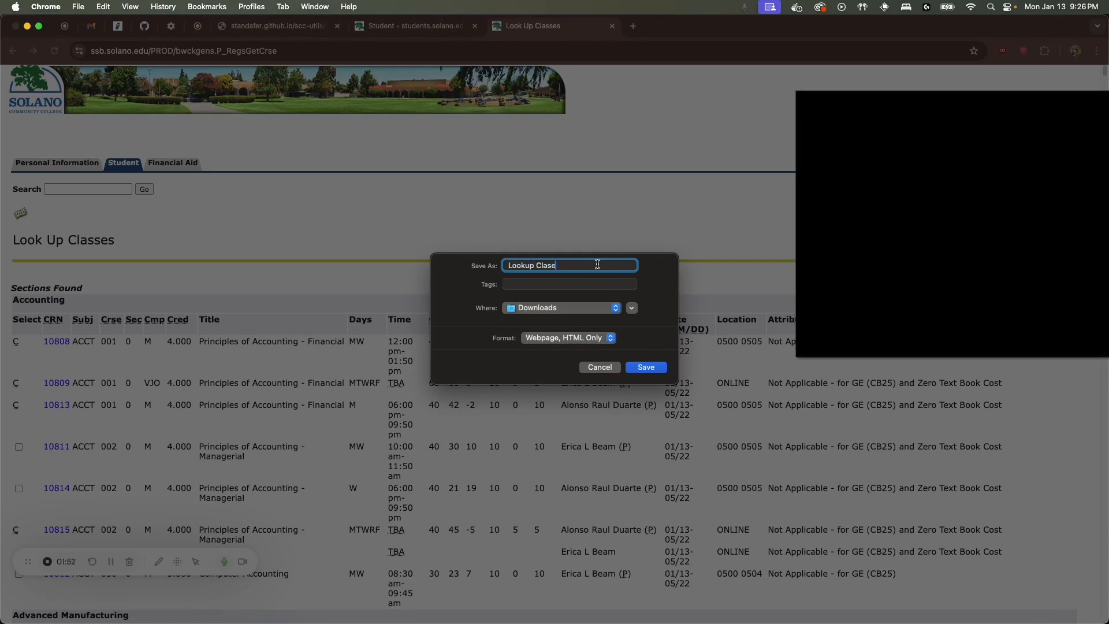
key(BackSpace)
key(BackSpace)
text(ses Tutorial)
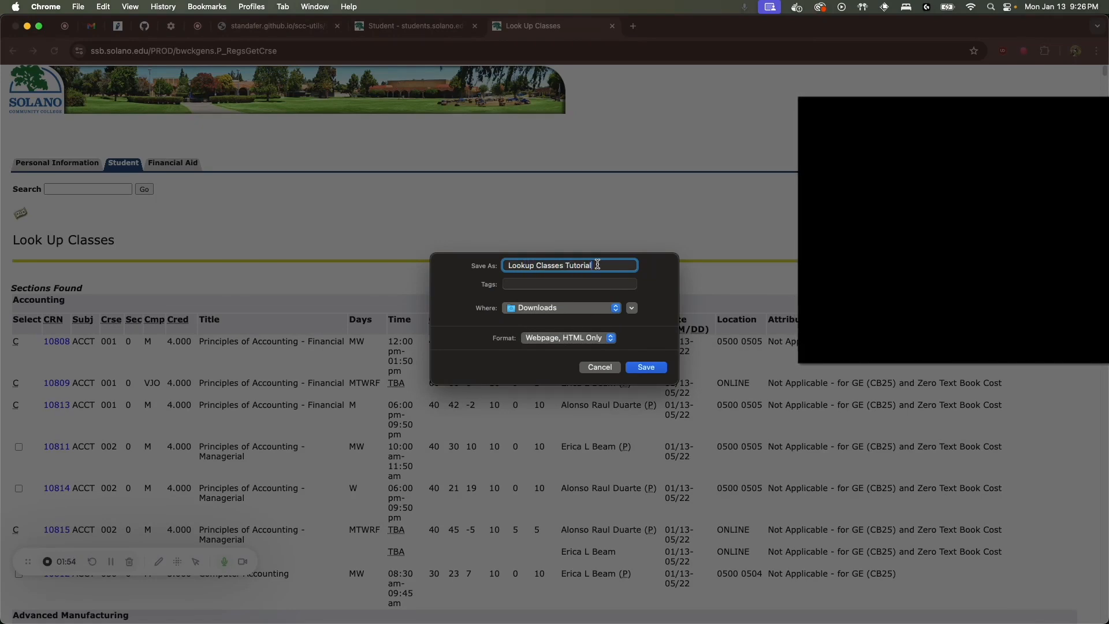
key(Return)
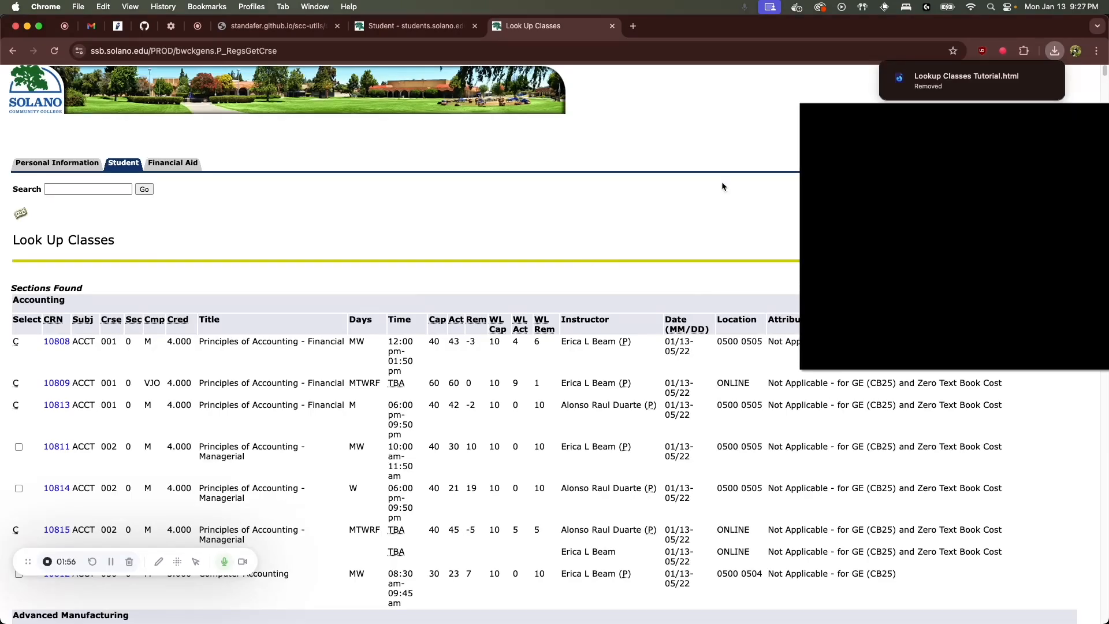
Return to Scheduler Thing, expand its drop area and drop in Lookup Classes Tutorial.html from the recent downloads.
click(243, 29)
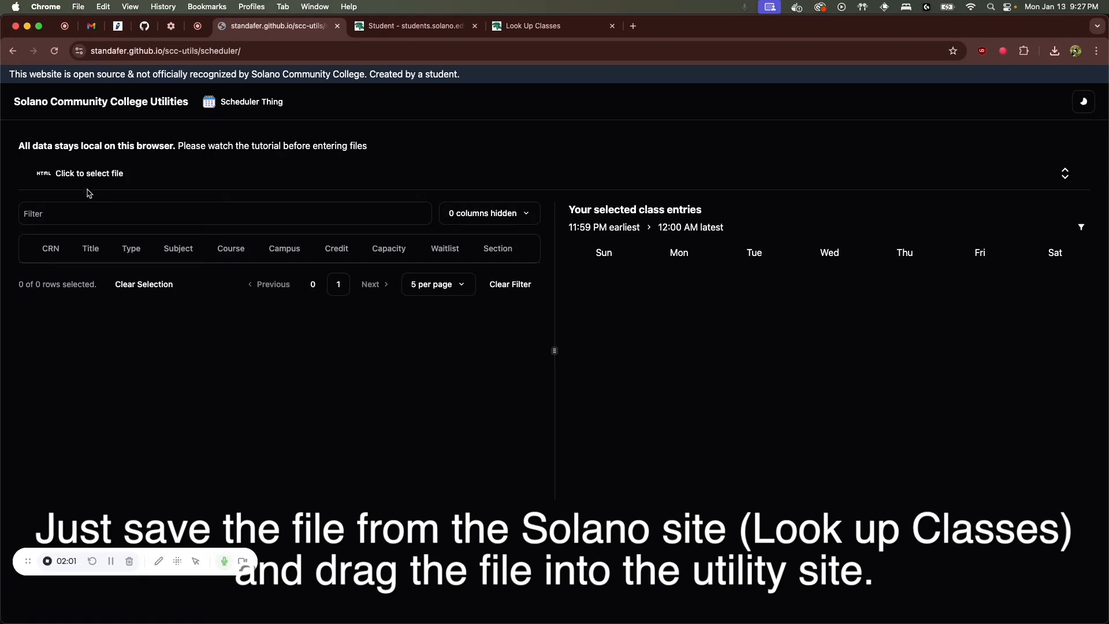
drag(140, 51, 355, 63)
click(607, 179)
click(1066, 173)
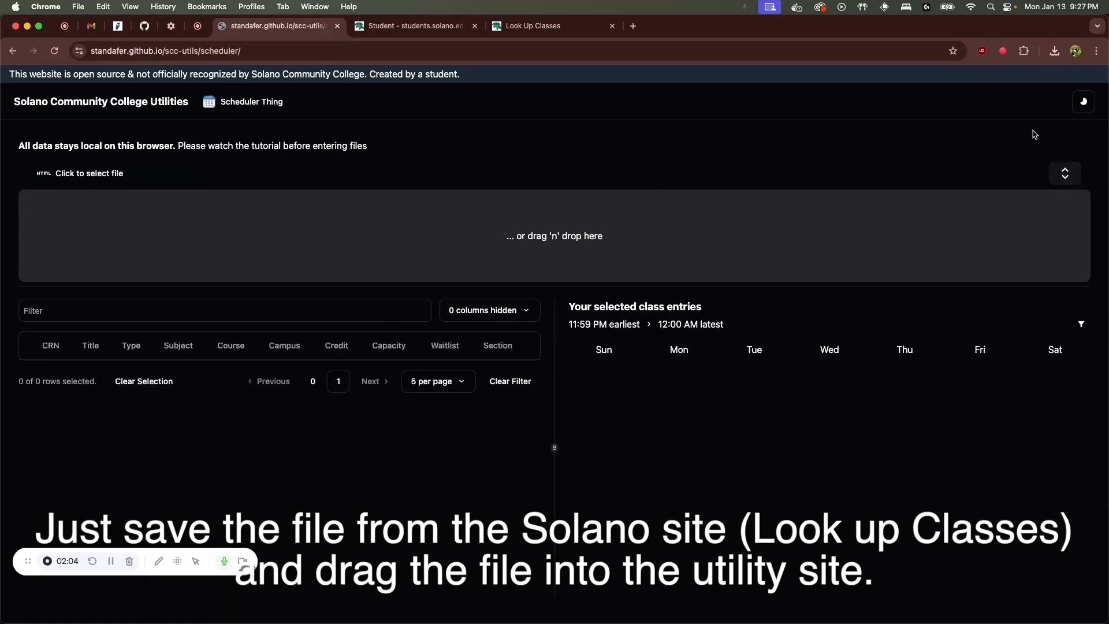
click(1055, 52)
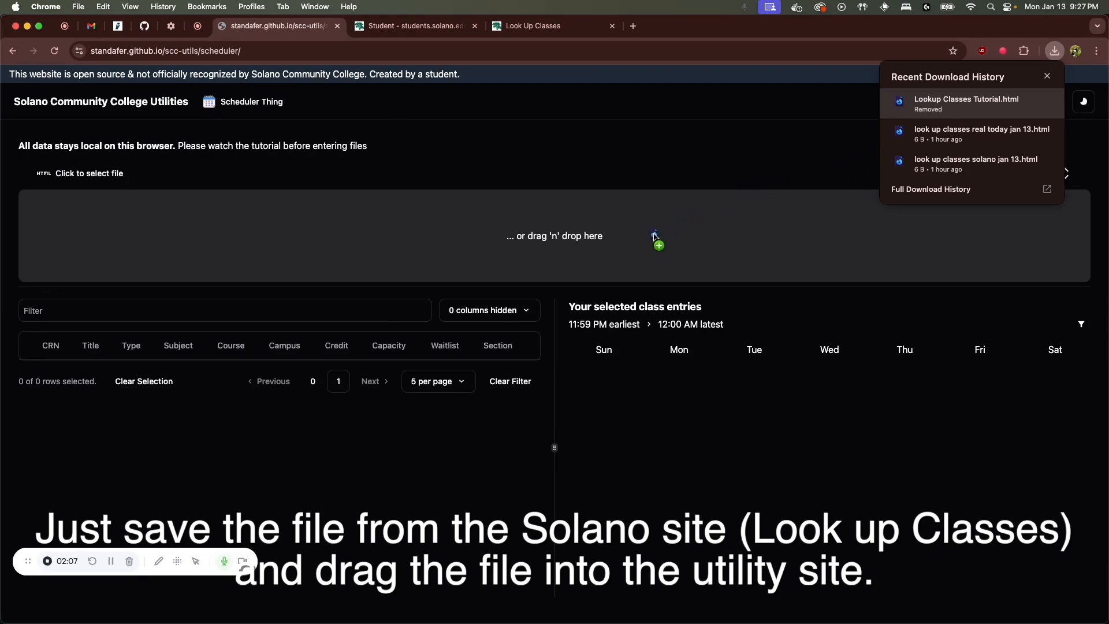
drag(655, 237, 655, 238)
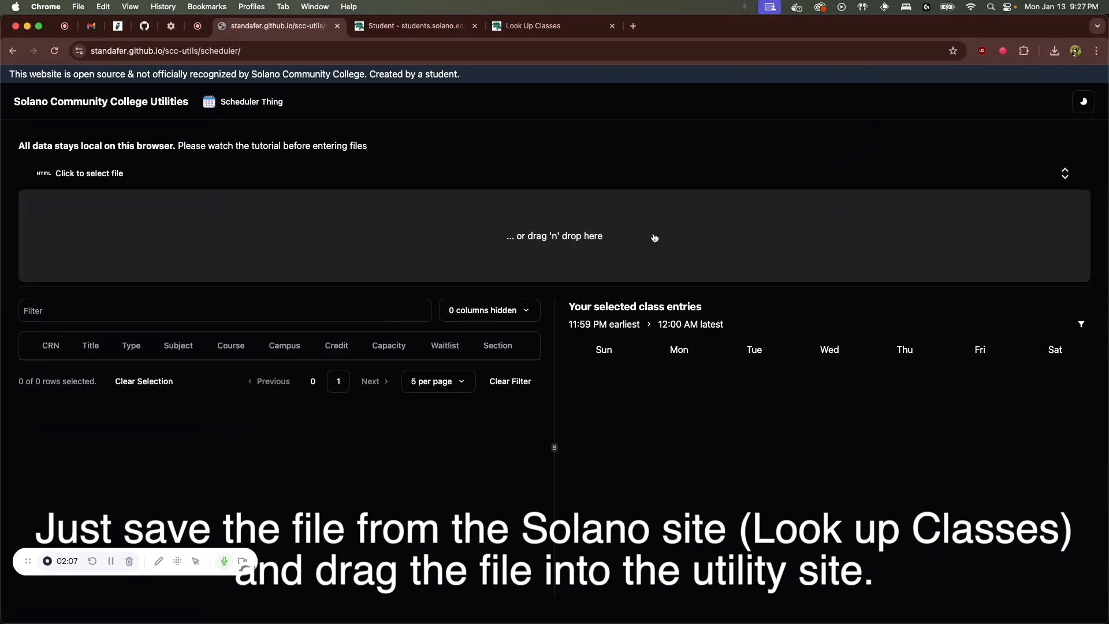
Save the Look Up Classes results page to Downloads as Look Up Classes in Webpage, HTML Only format, replacing any existing copy.
click(573, 198)
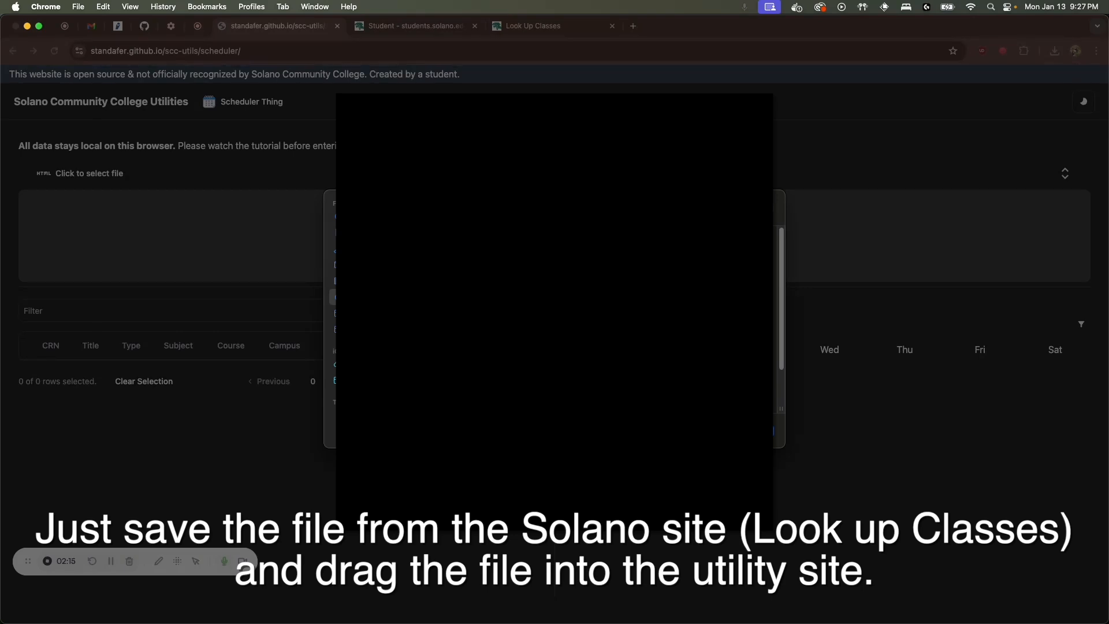
key(Escape)
click(533, 25)
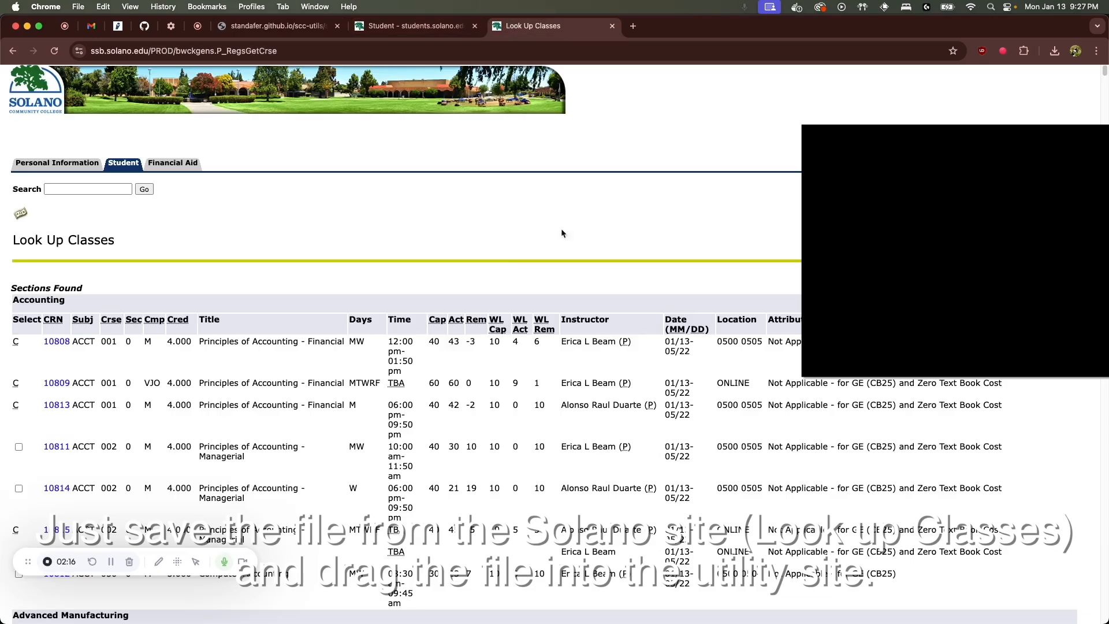
key(super+s)
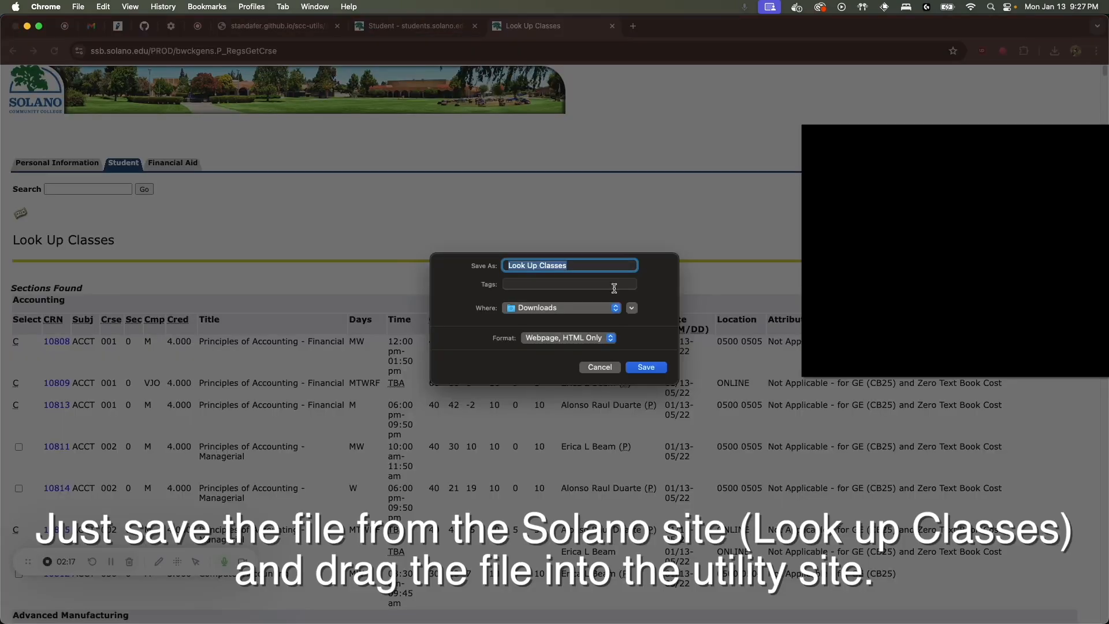
click(649, 372)
click(595, 379)
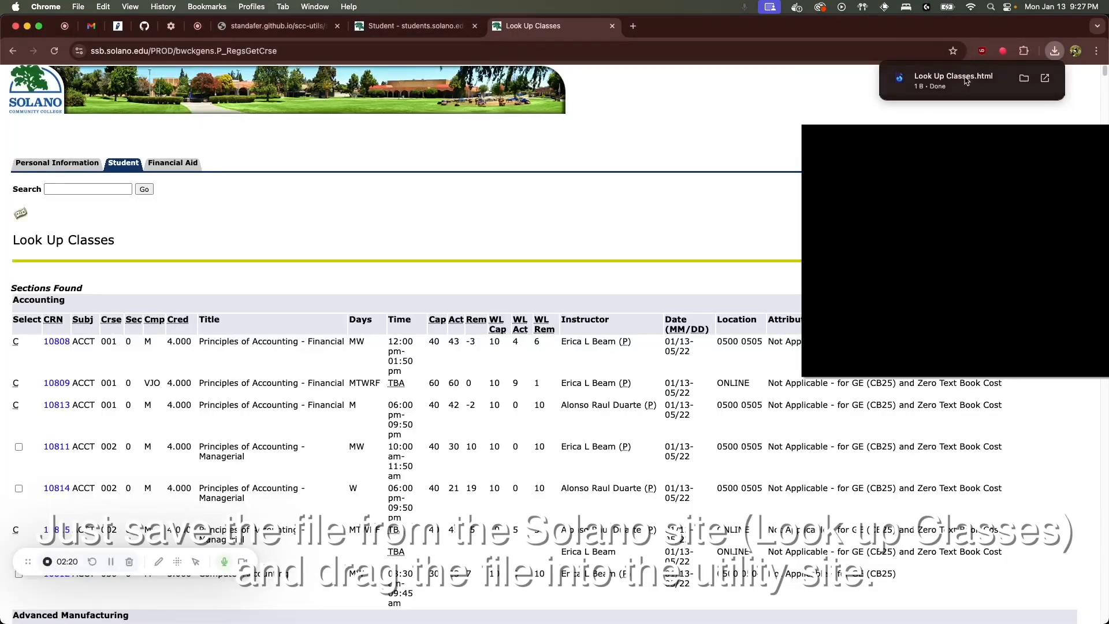
Return to Scheduler Thing and load Look Up Classes.html from the recent downloads into its drop area.
click(266, 26)
click(1055, 52)
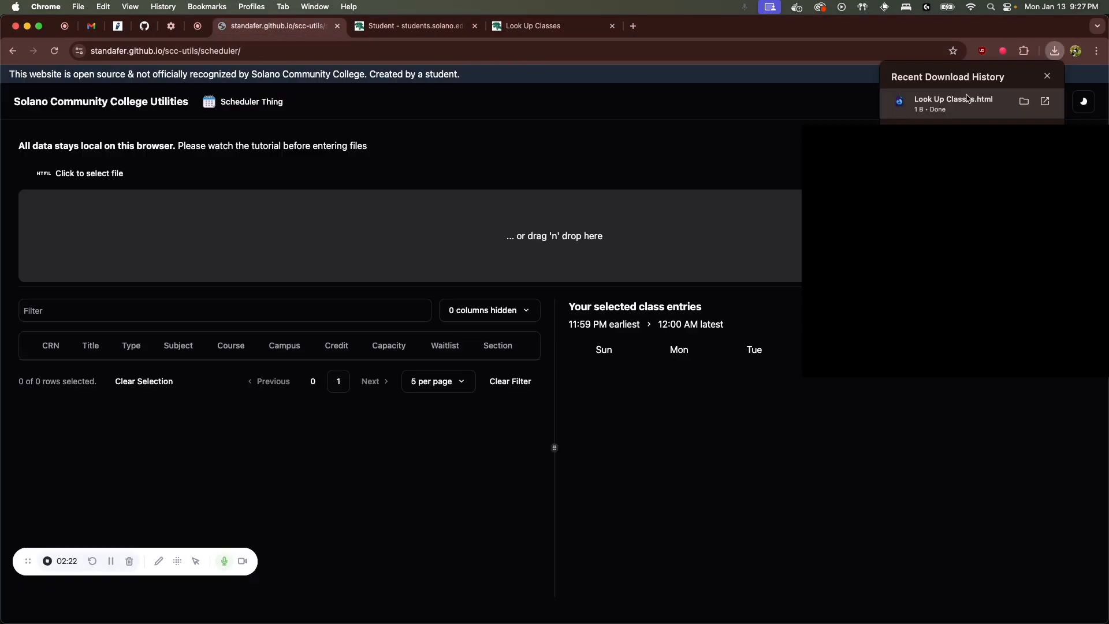
drag(500, 219, 501, 219)
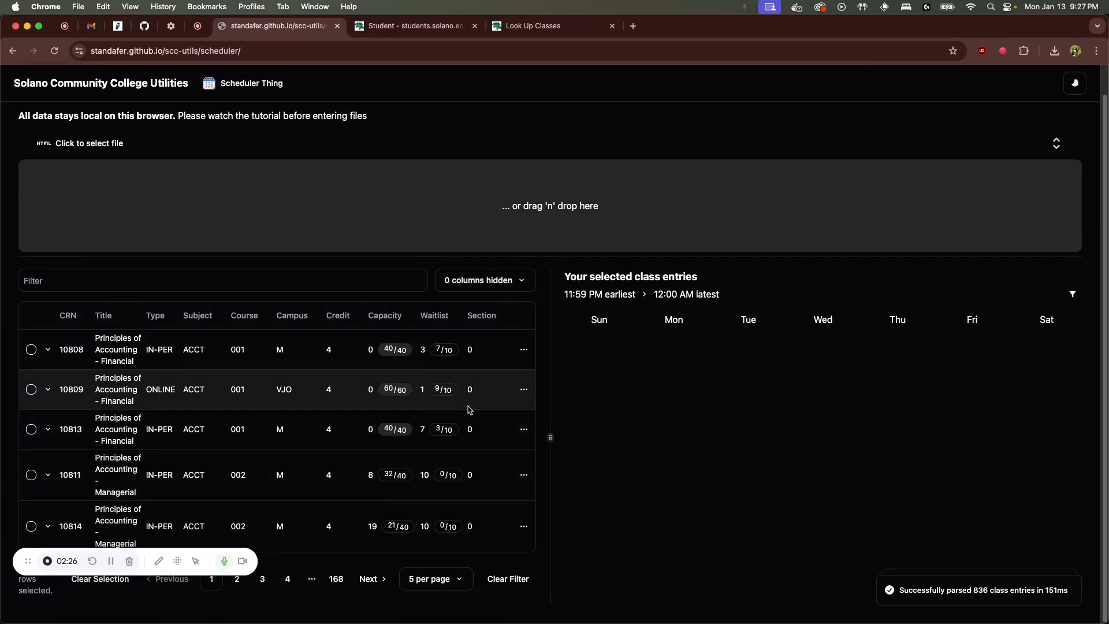
scroll(450, 445, down, 1)
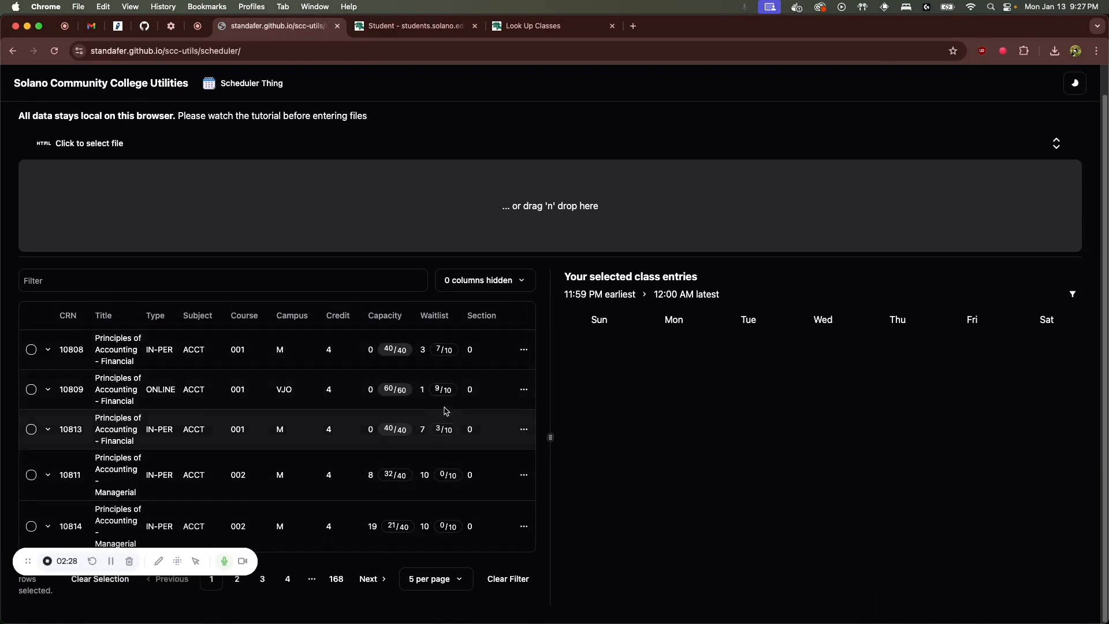
Try listing 20 and then 100 classes per page in the class table.
click(436, 579)
click(432, 514)
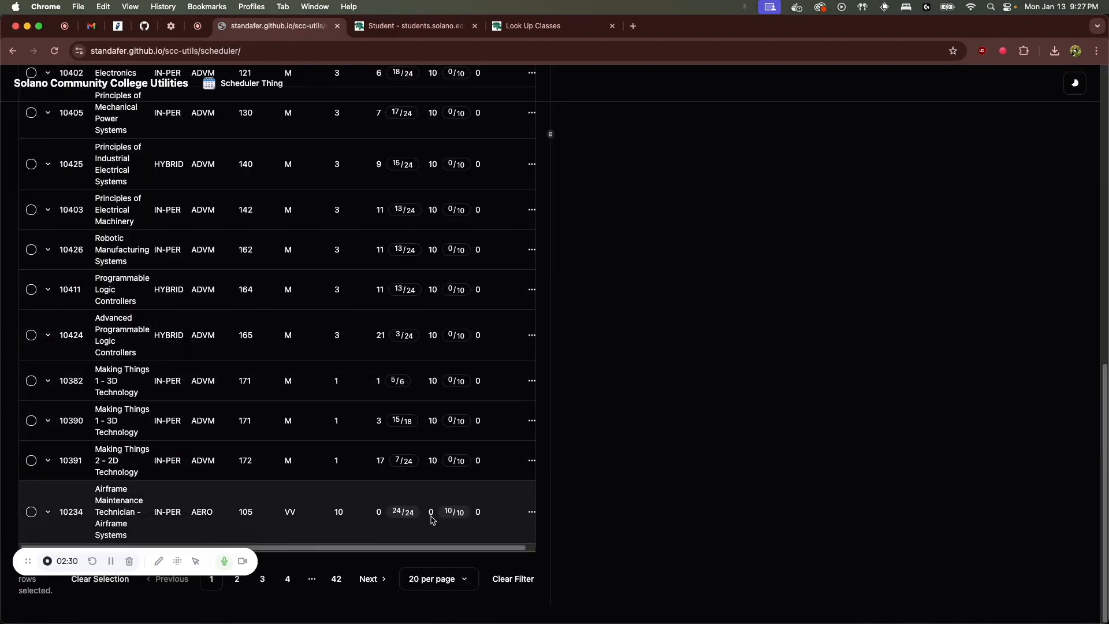
scroll(433, 500, down, 10)
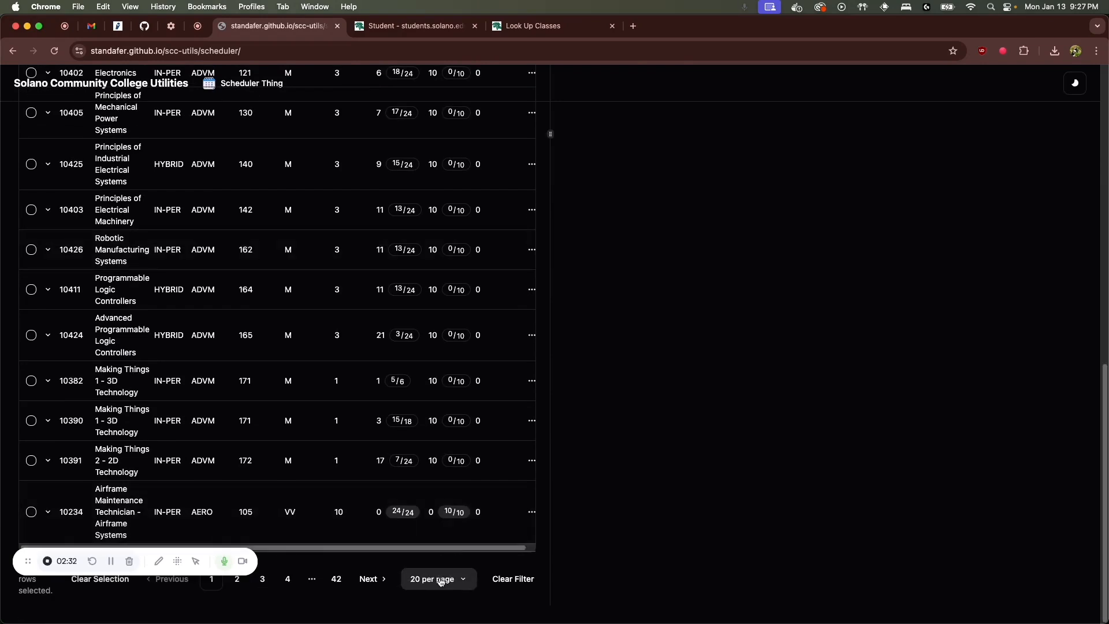
click(441, 579)
click(447, 554)
scroll(405, 491, up, 10)
scroll(364, 508, down, 10)
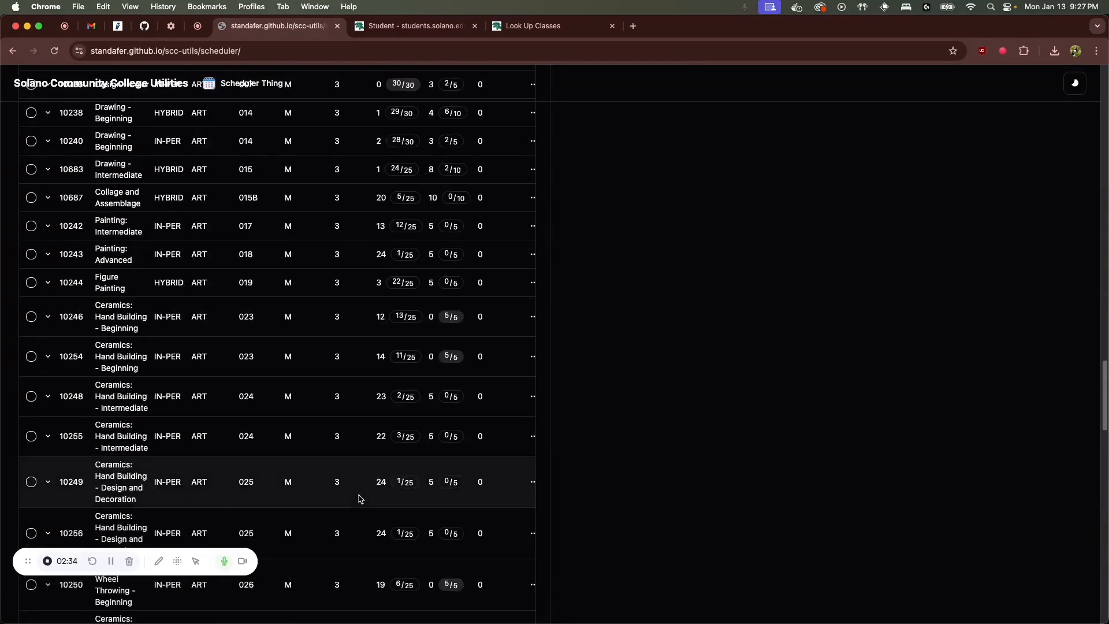
scroll(367, 542, down, 5)
Reduce the class table to 20 entries per page, and then to 5 per page.
click(433, 580)
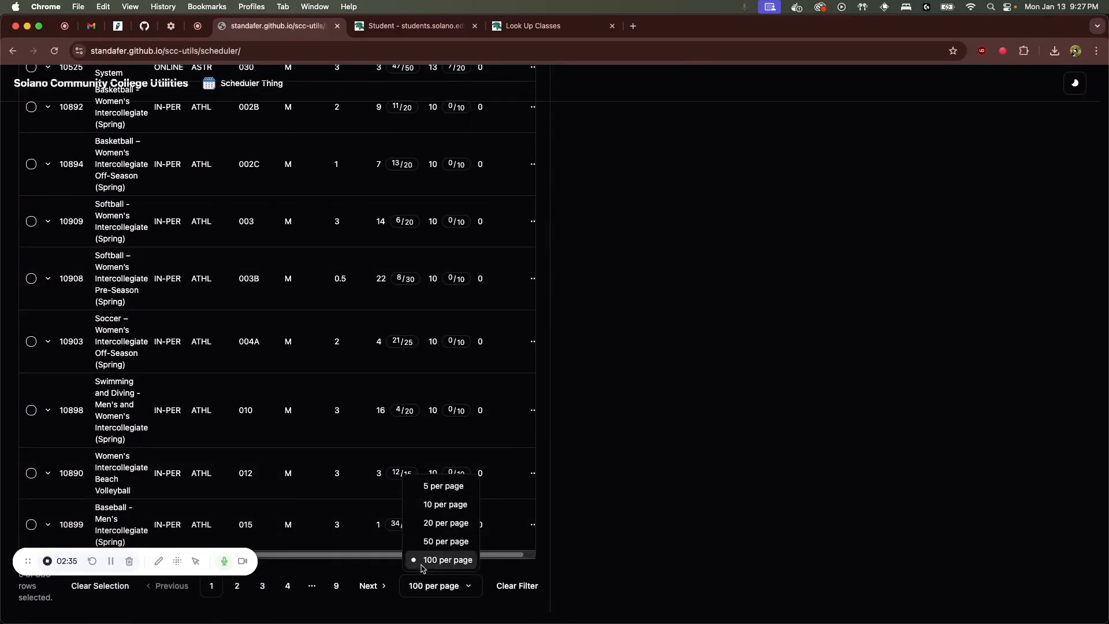
click(442, 522)
scroll(323, 466, up, 10)
scroll(528, 514, down, 10)
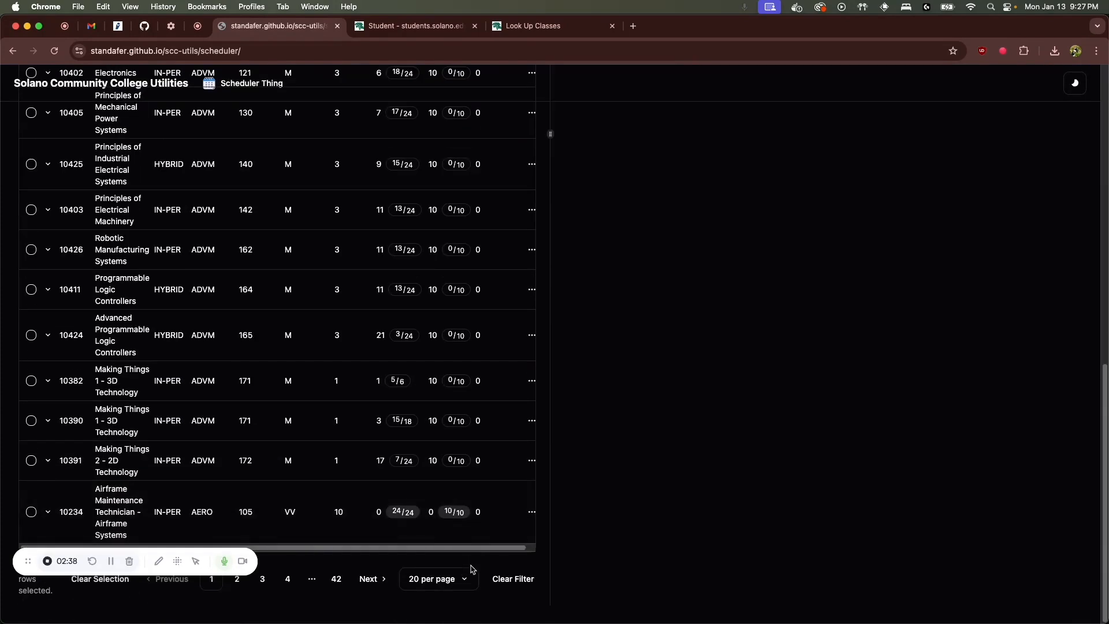
click(438, 578)
click(442, 479)
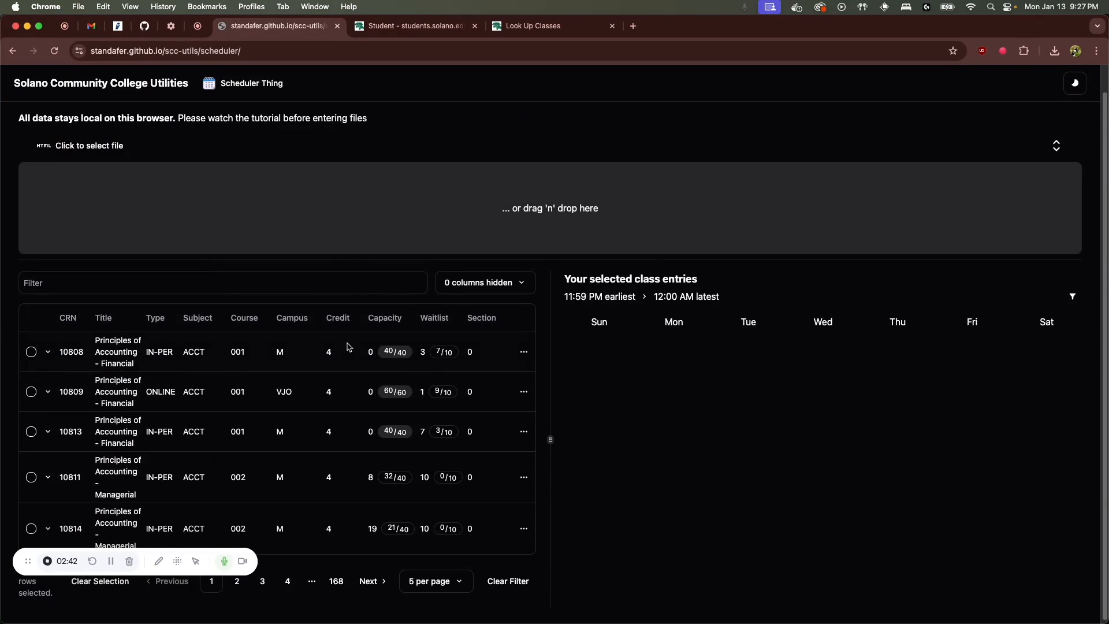
Select the Principles of Accounting - Financial classes with CRN 10808 and 10809, and view the online class's details in the weekly schedule.
click(32, 350)
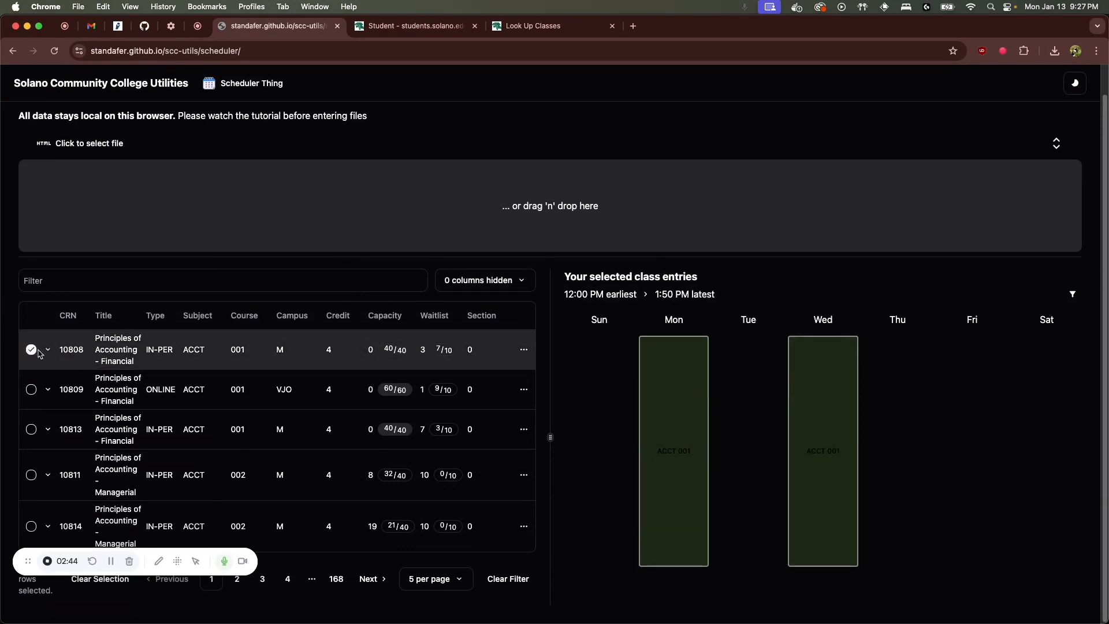
click(32, 350)
click(31, 389)
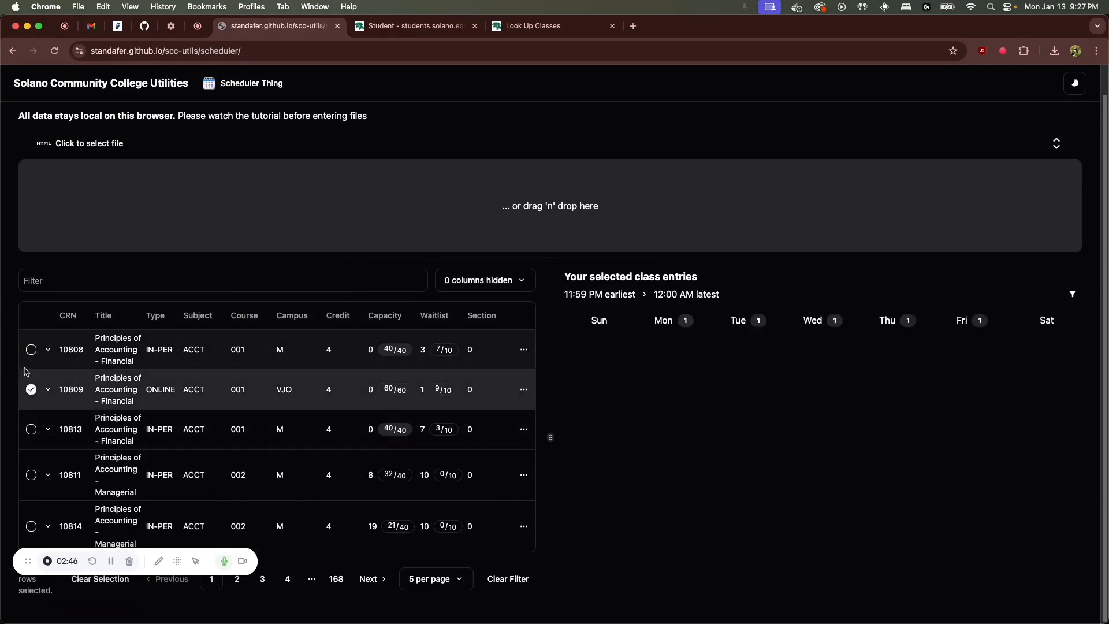
click(31, 350)
mouse_move(833, 327)
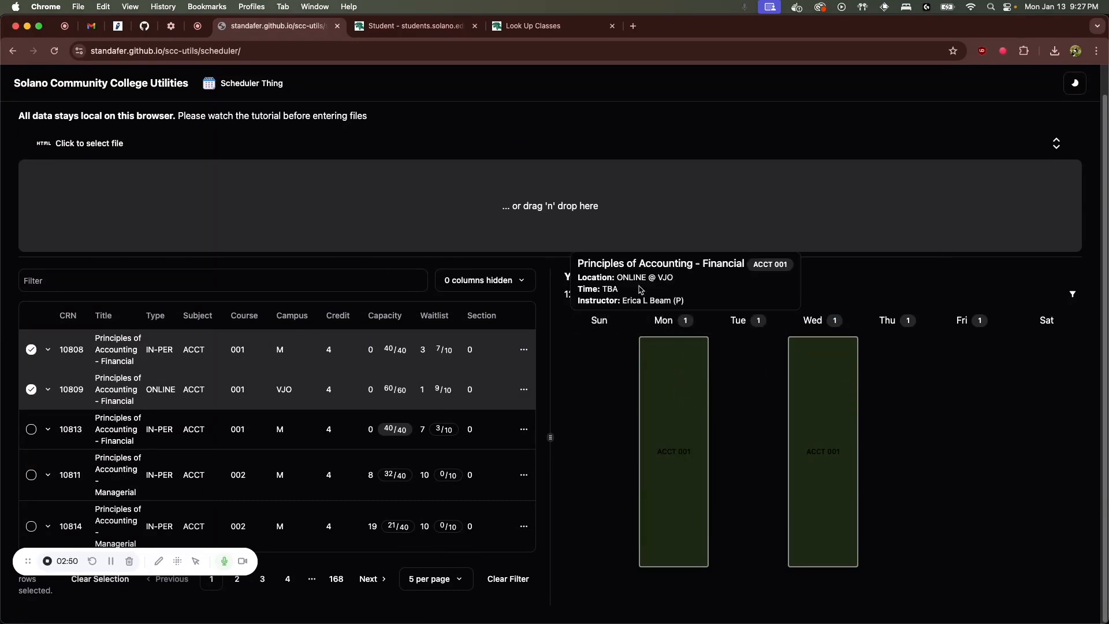
Expand the individual weekly schedules of CRN 10809 and CRN 10808 in turn, collapsing each after viewing it.
click(48, 392)
scroll(159, 412, down, 4)
scroll(165, 355, up, 4)
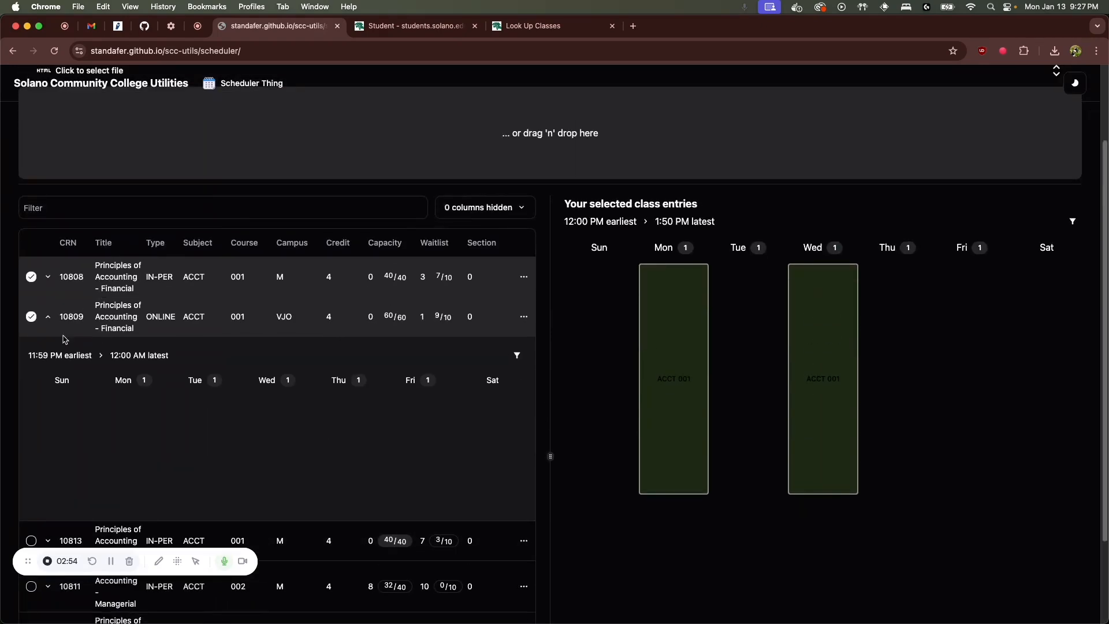
click(48, 319)
click(47, 349)
scroll(294, 462, down, 2)
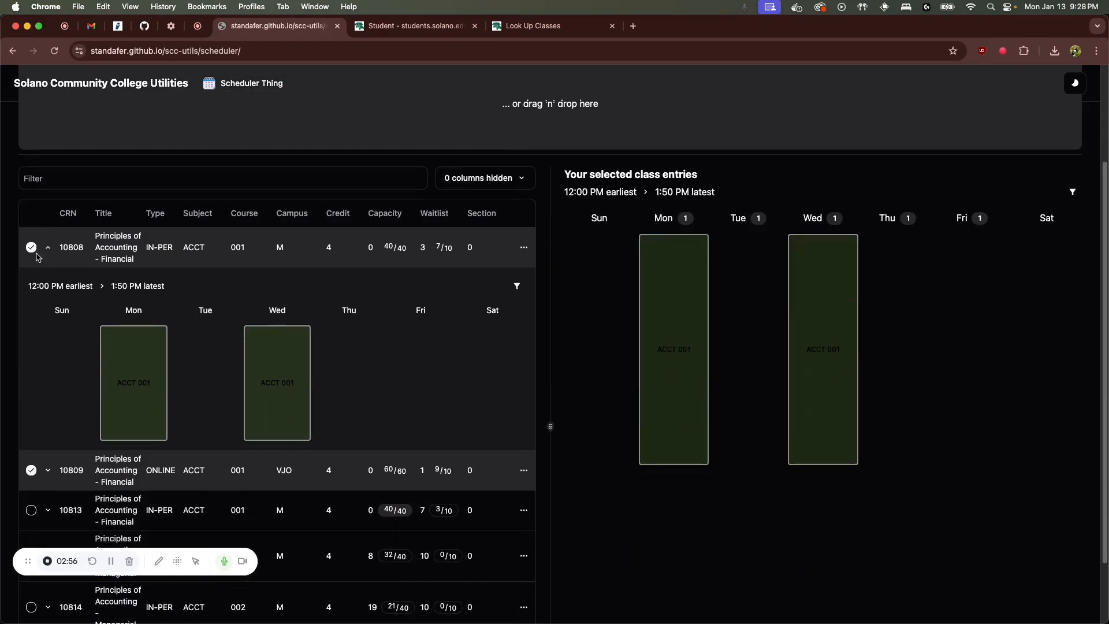
click(47, 248)
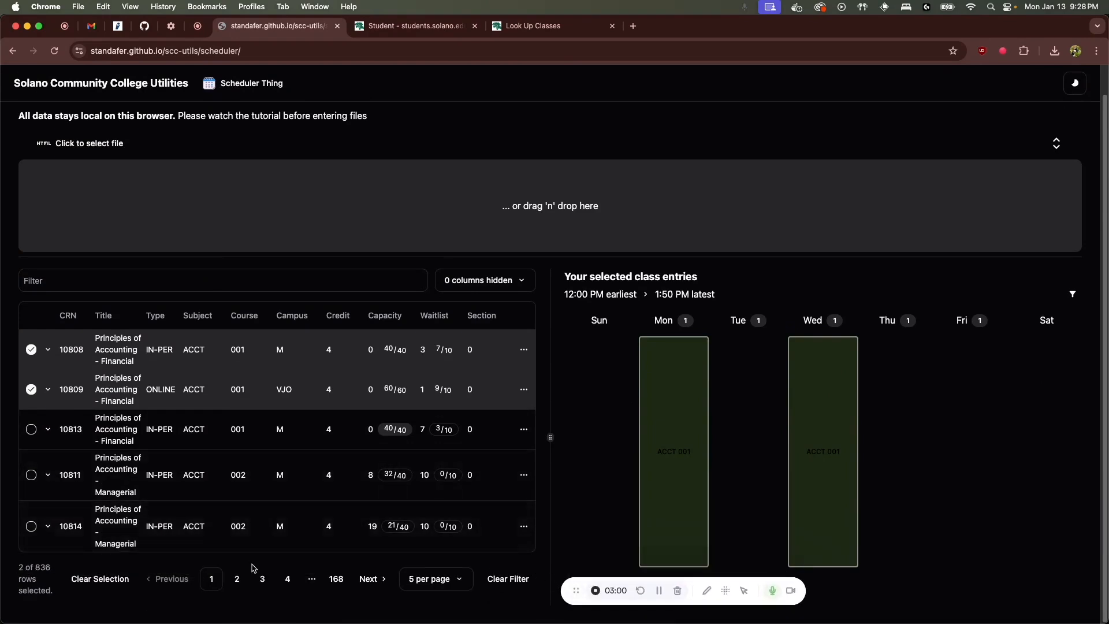
Try out the ADVM 162, 142, 140 and 130 classes on page 3 in the schedule, deselecting each one again.
click(262, 579)
click(32, 496)
click(31, 493)
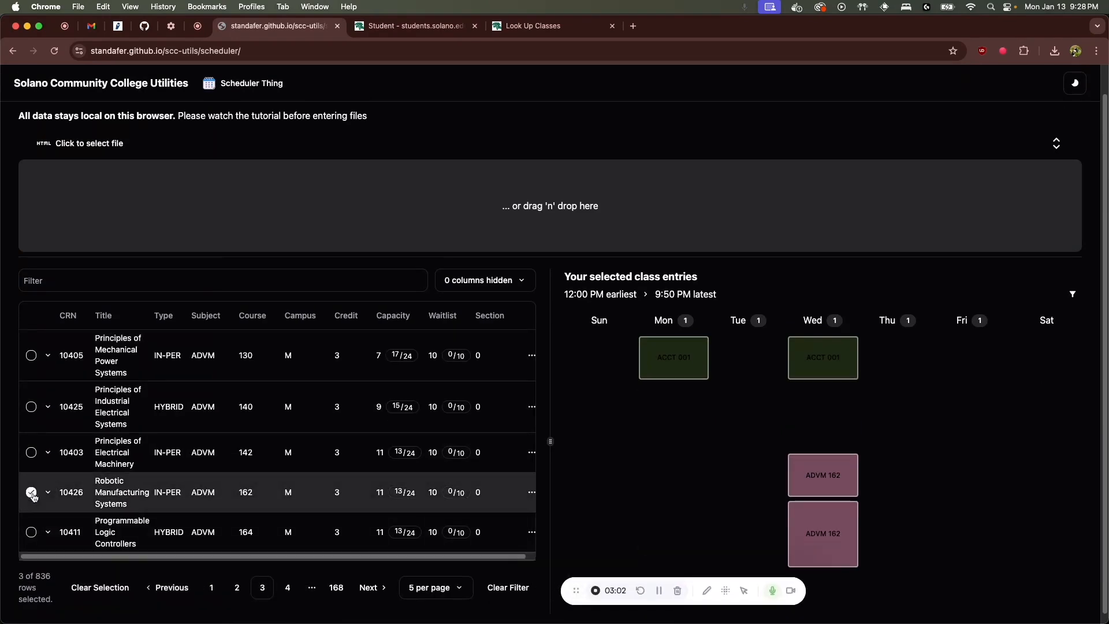
click(31, 453)
click(31, 453)
click(31, 406)
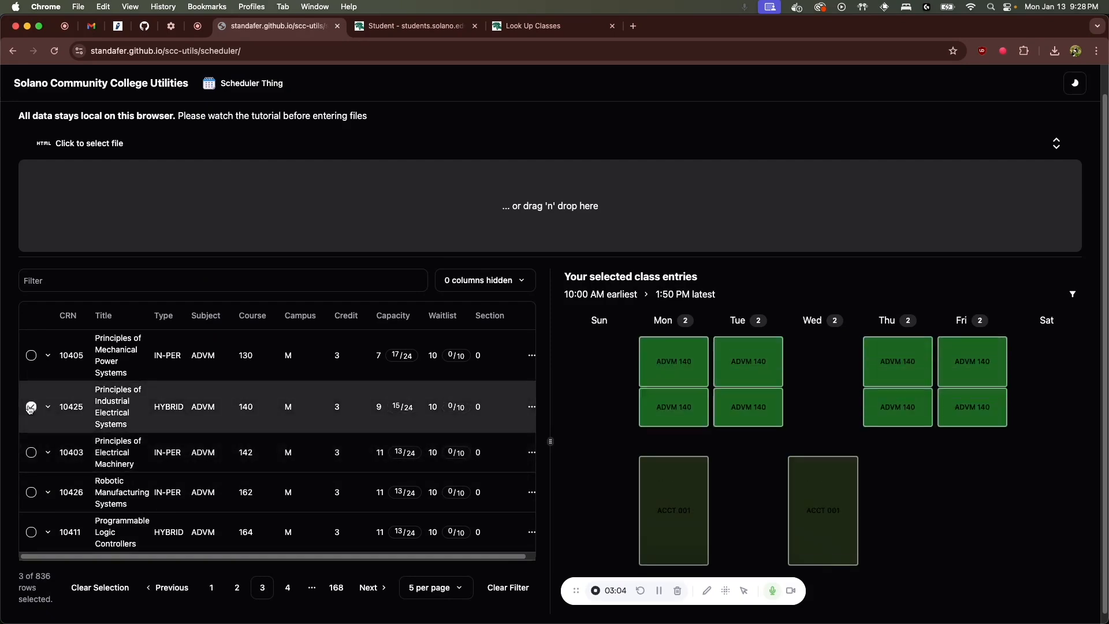
click(31, 406)
click(32, 355)
click(31, 355)
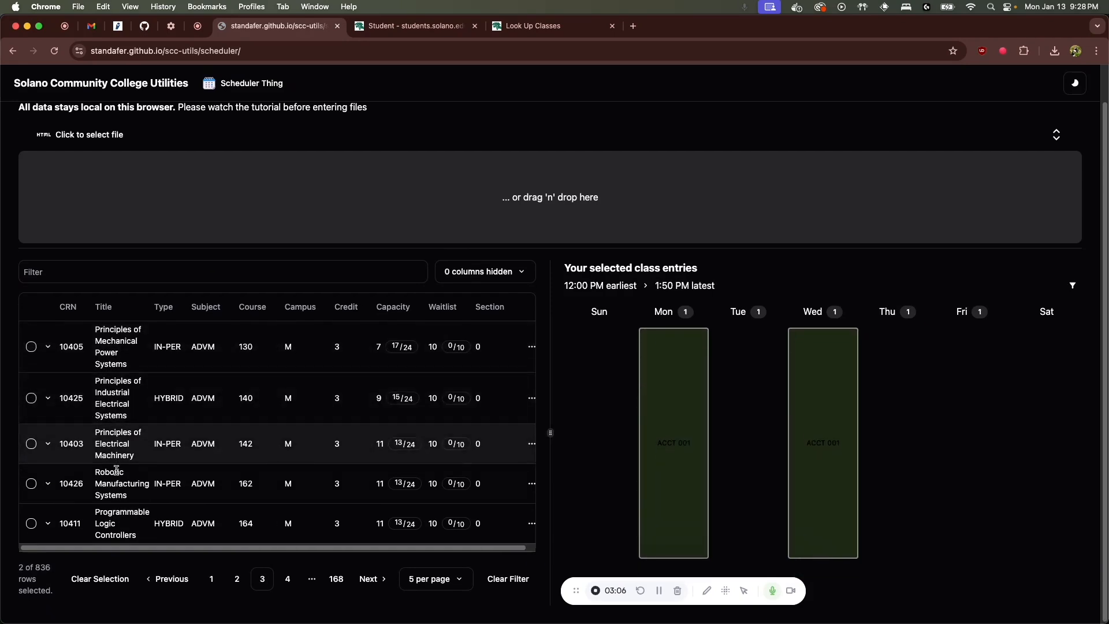
Select Introduction to Mechatronics, CRN 10407, on page 2 of the class table and inspect its overlap with ACCT 001 on Monday.
click(237, 588)
click(31, 448)
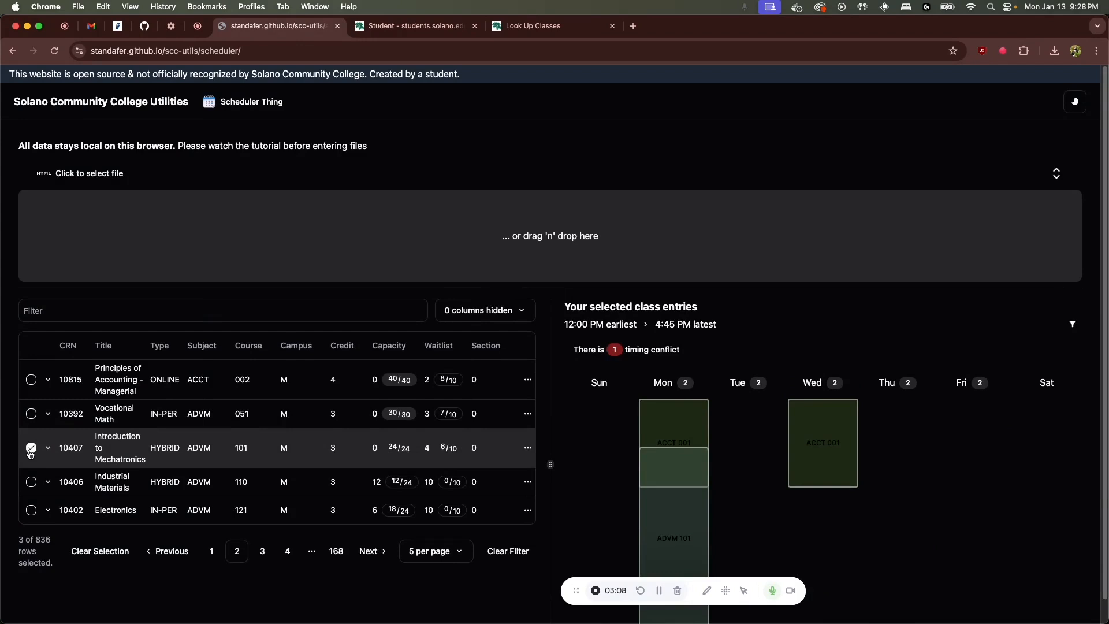
scroll(578, 491, down, 1)
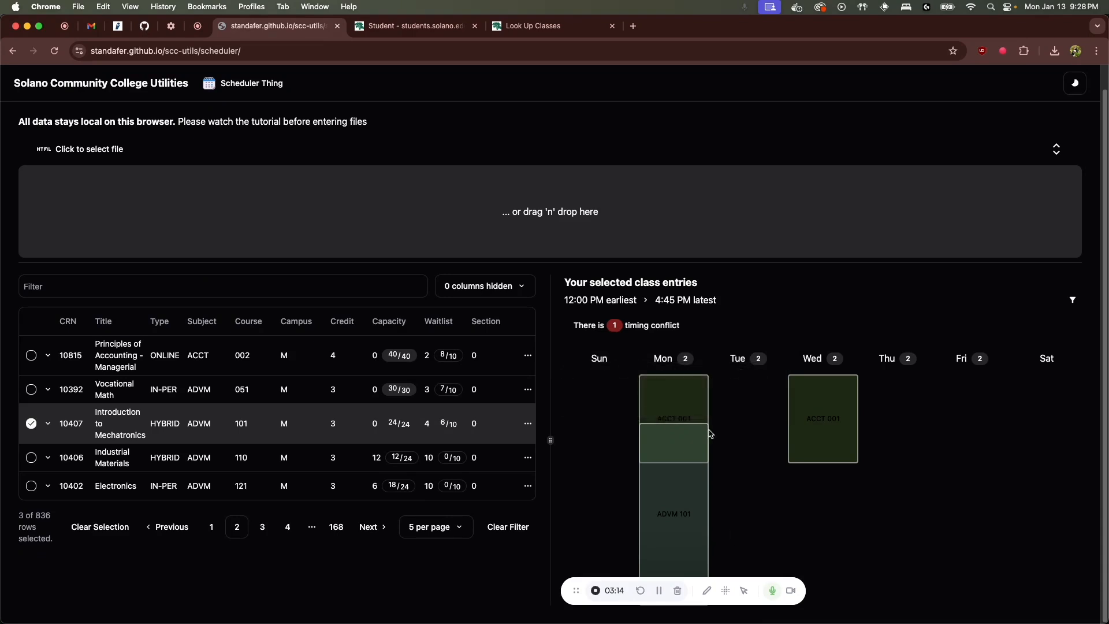
mouse_move(715, 456)
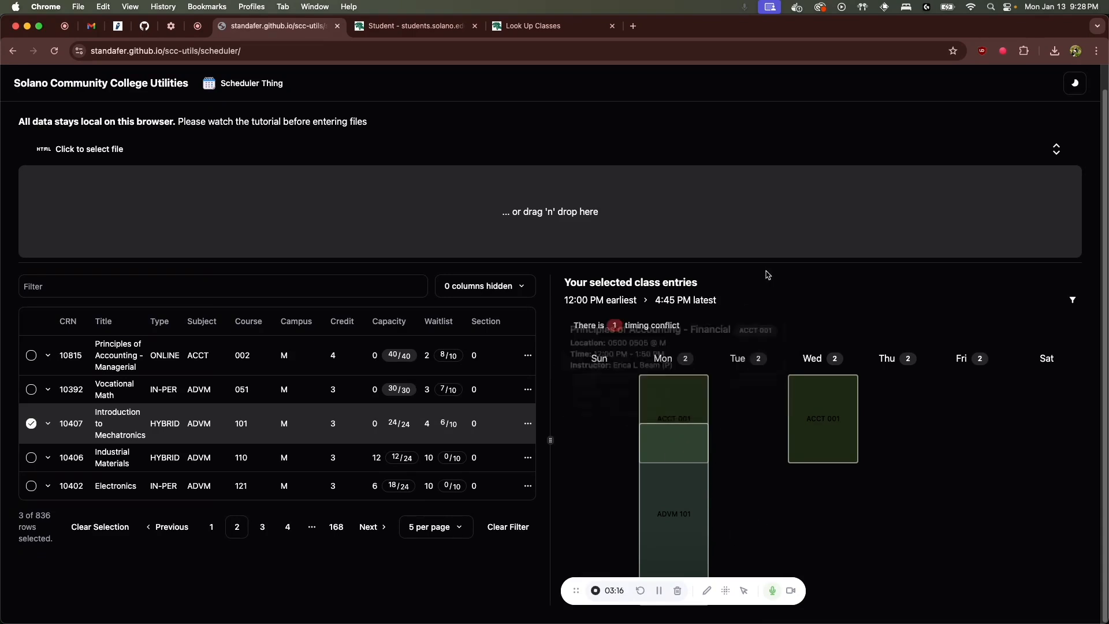
Expand the timing conflict notice to examine the details of the overlapping classes.
click(585, 326)
scroll(834, 319, down, 1)
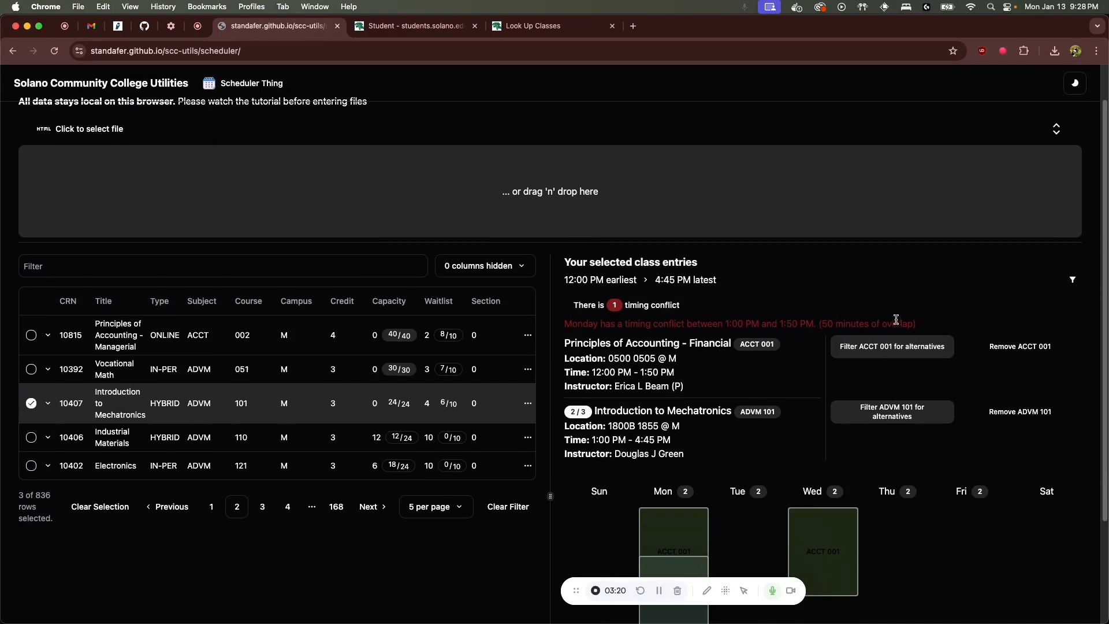
scroll(760, 273, down, 5)
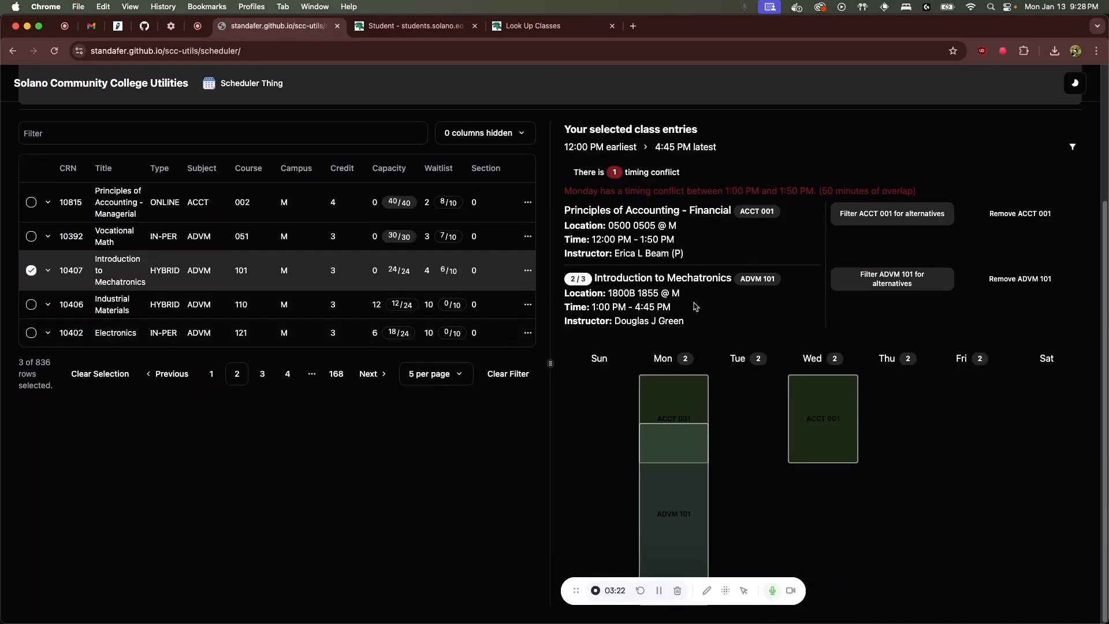
Filter the class table for ADVM 101 alternatives and remove the remaining-capacity condition from the filter.
click(916, 286)
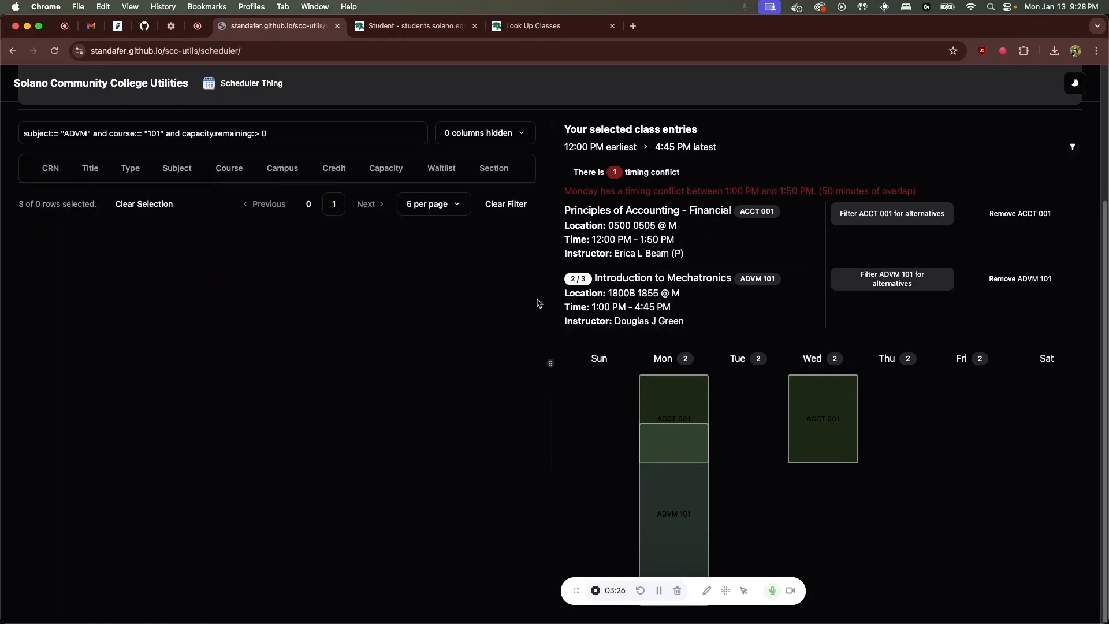
scroll(535, 301, up, 4)
click(1072, 268)
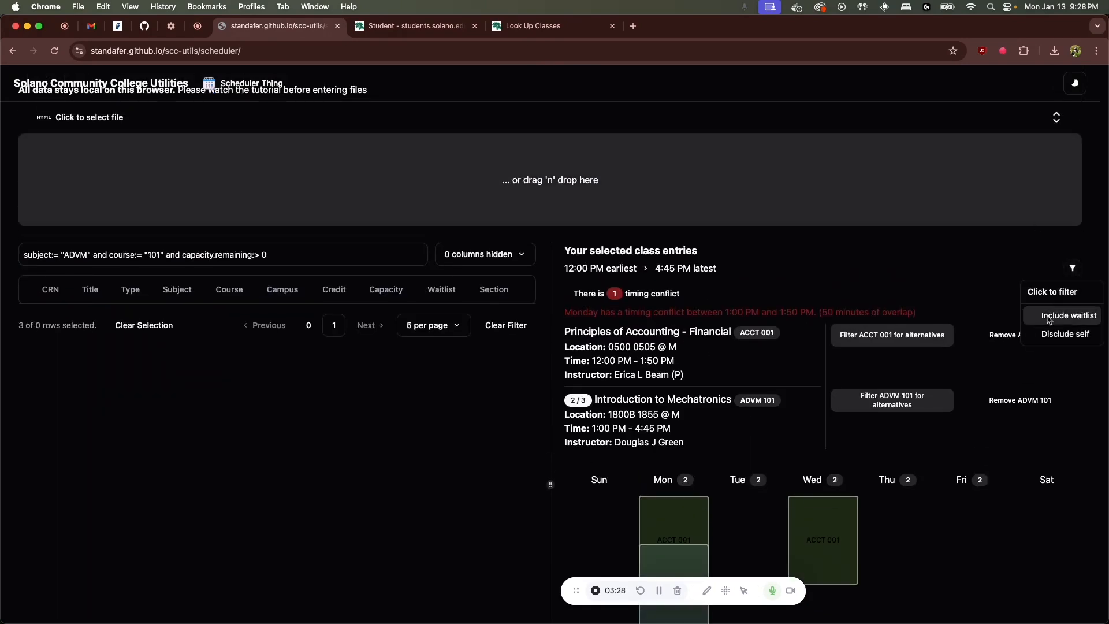
click(797, 377)
mouse_move(160, 255)
mouse_down()
mouse_move(355, 255)
mouse_move(171, 258)
mouse_up()
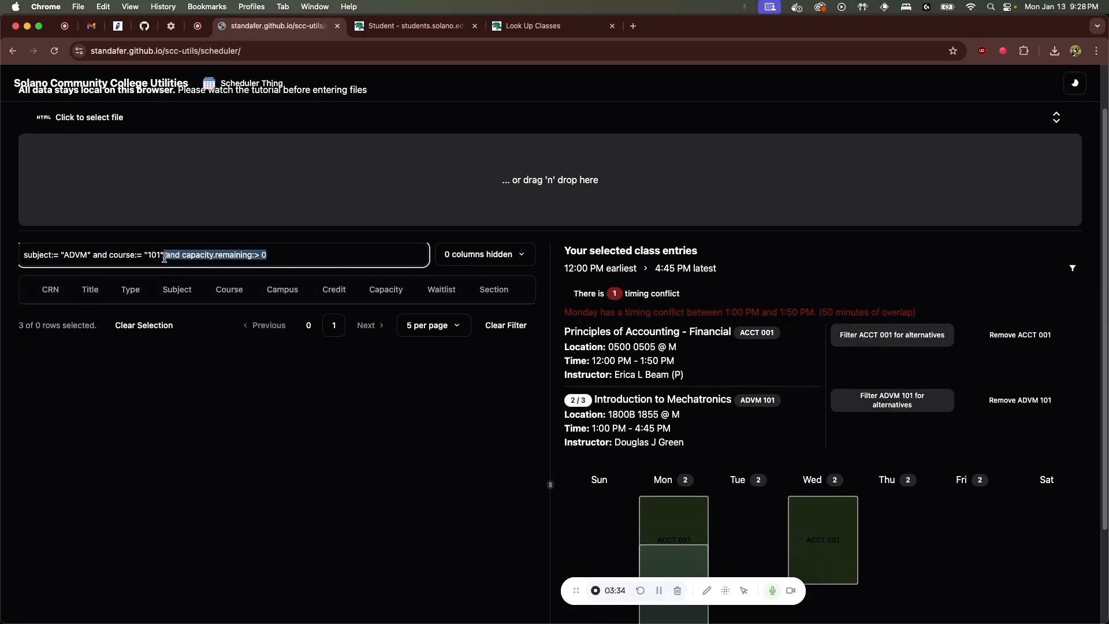
scroll(231, 272, down, 1)
key(BackSpace)
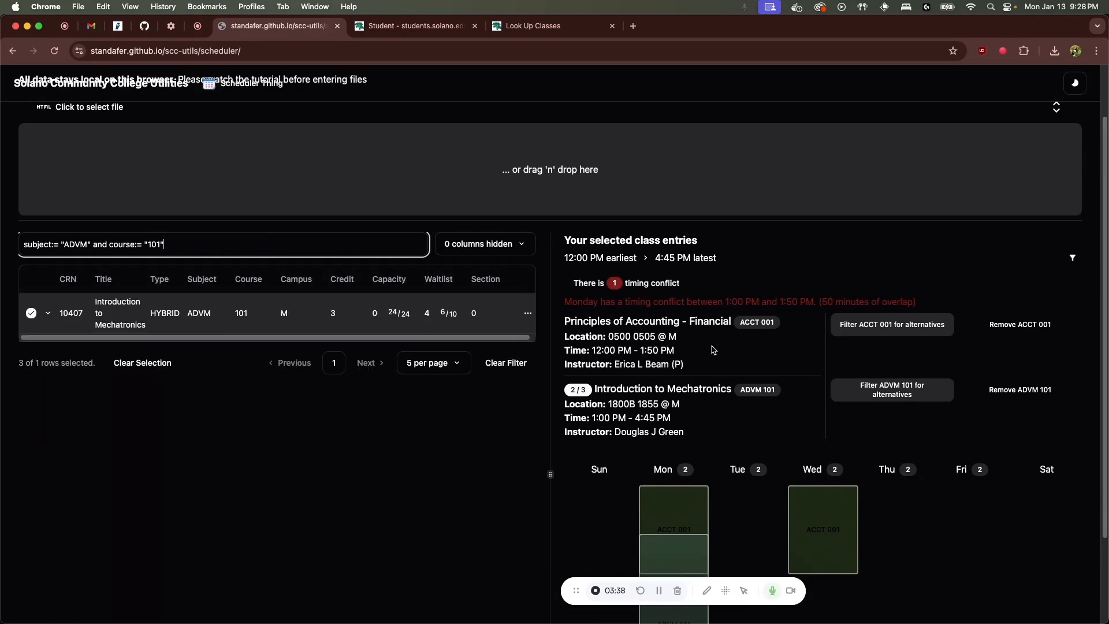
Filter for ACCT 001 alternatives without the remaining-capacity condition, and add the class with CRN 10813 to the selection.
click(922, 324)
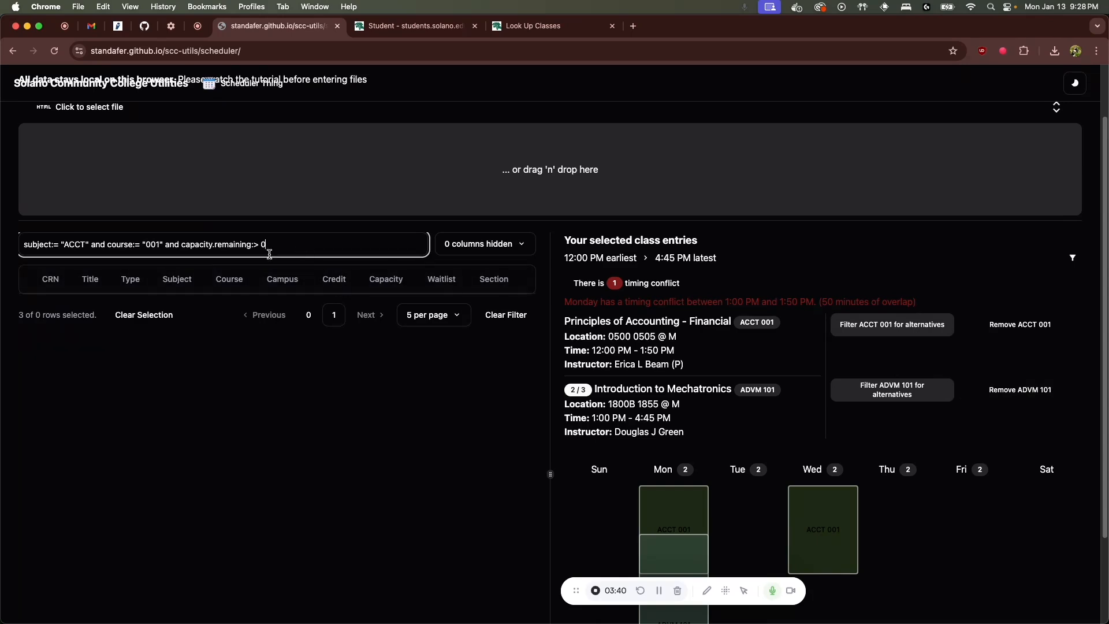
drag(269, 254, 163, 247)
key(BackSpace)
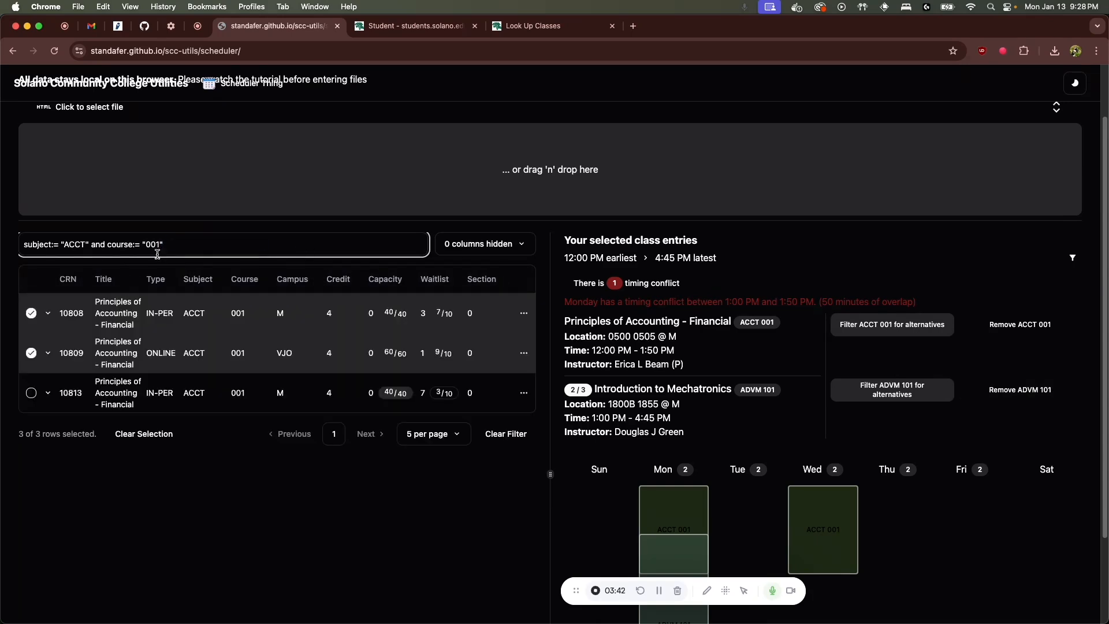
scroll(36, 324, down, 3)
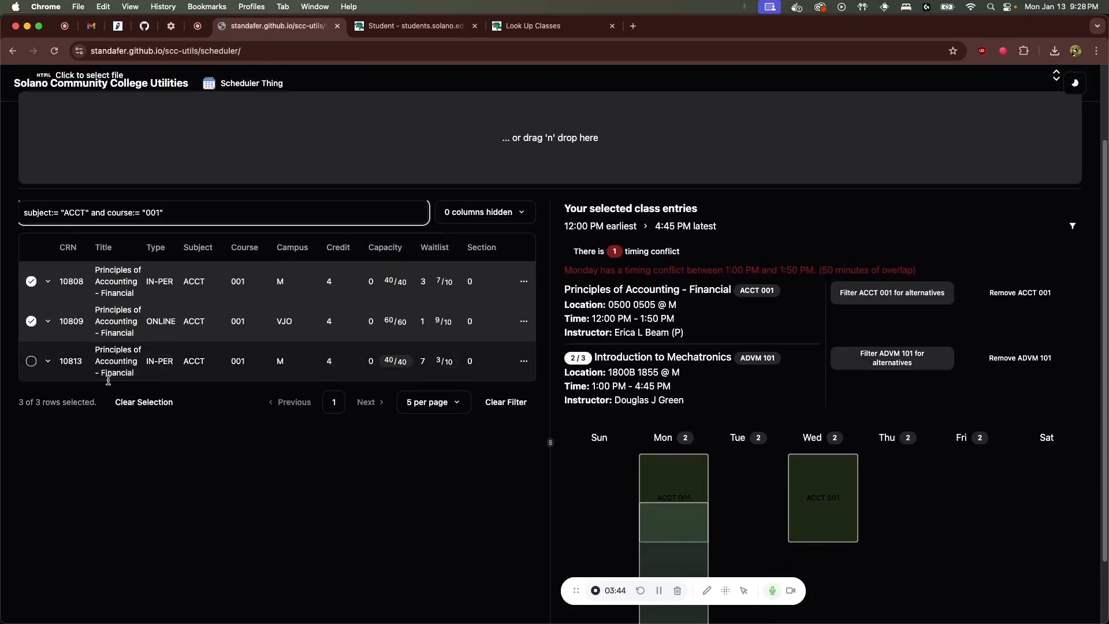
click(27, 287)
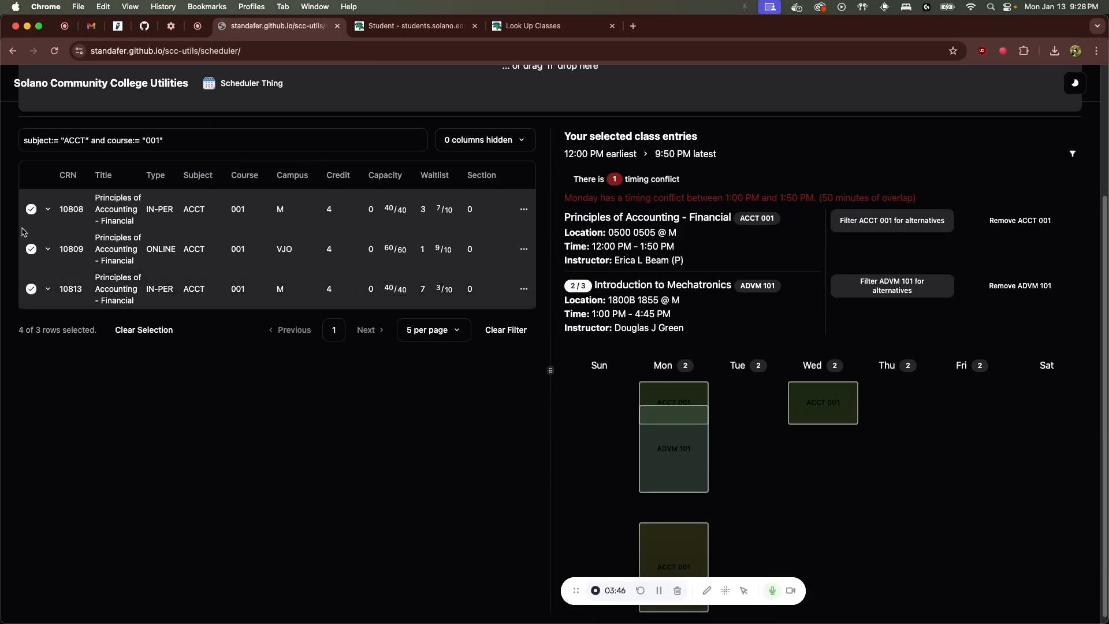
Remove the ACCT 001 class with CRN 10808 from the selection and collapse the file upload area.
click(32, 209)
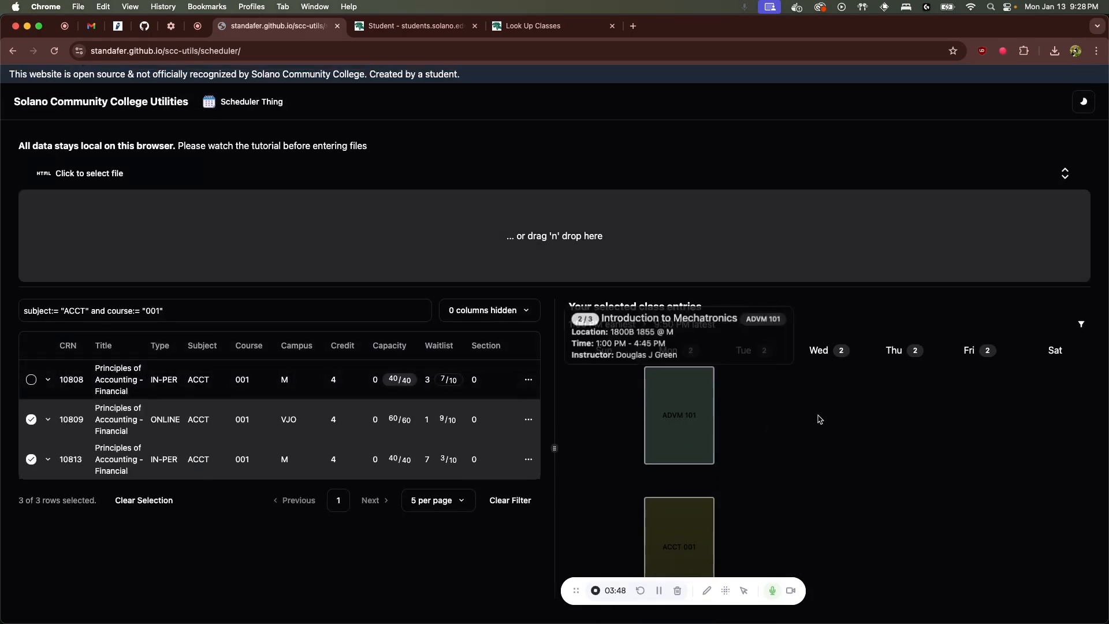
click(1064, 174)
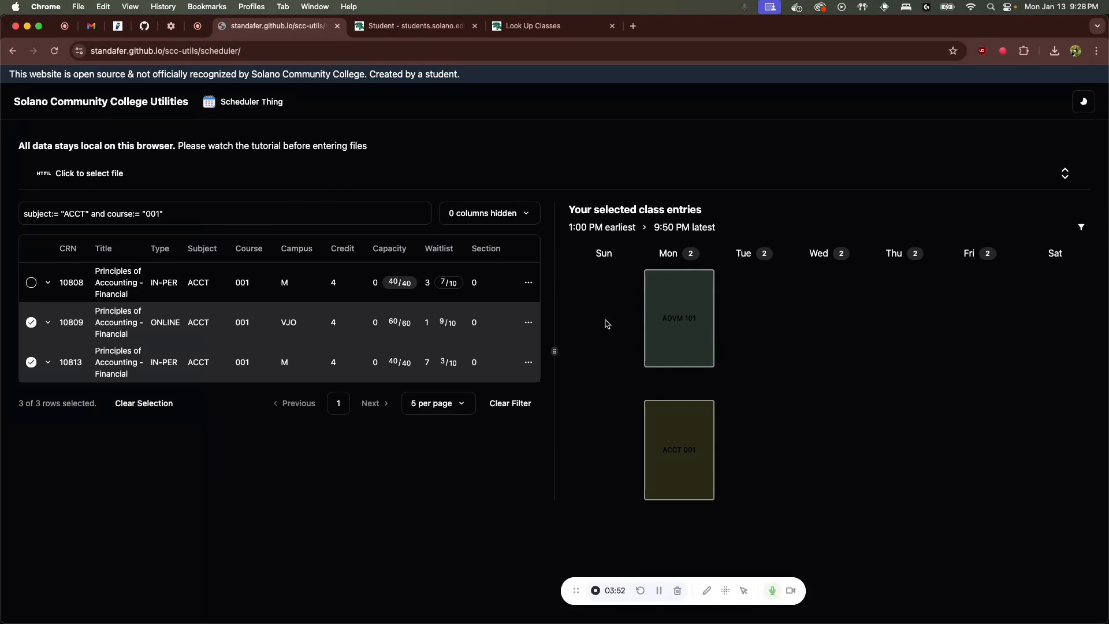
drag(217, 210, 3, 203)
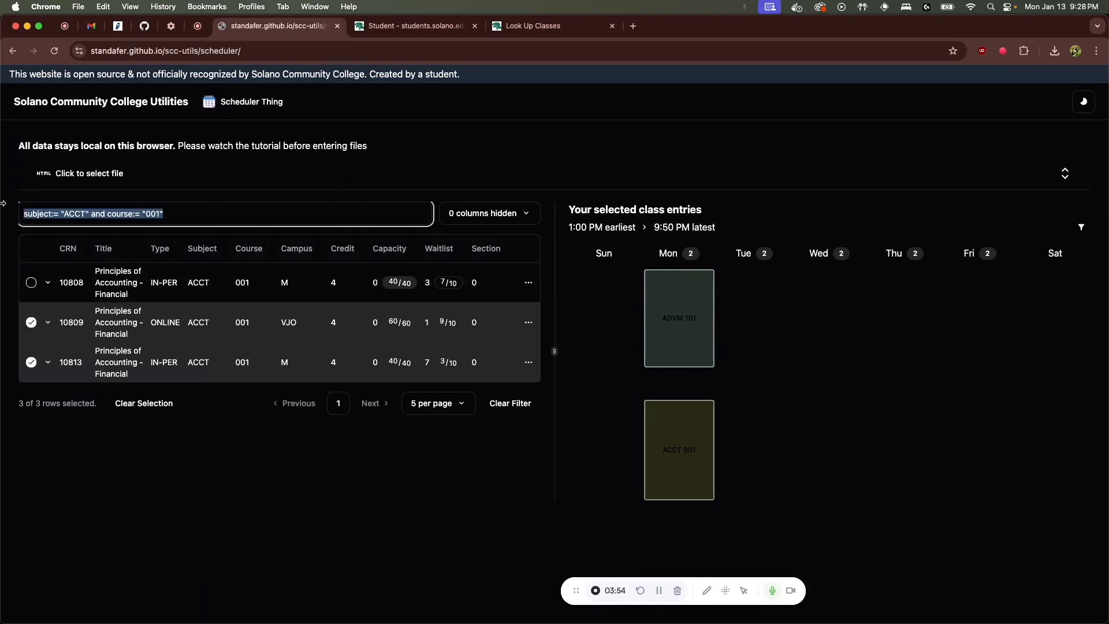
click(893, 405)
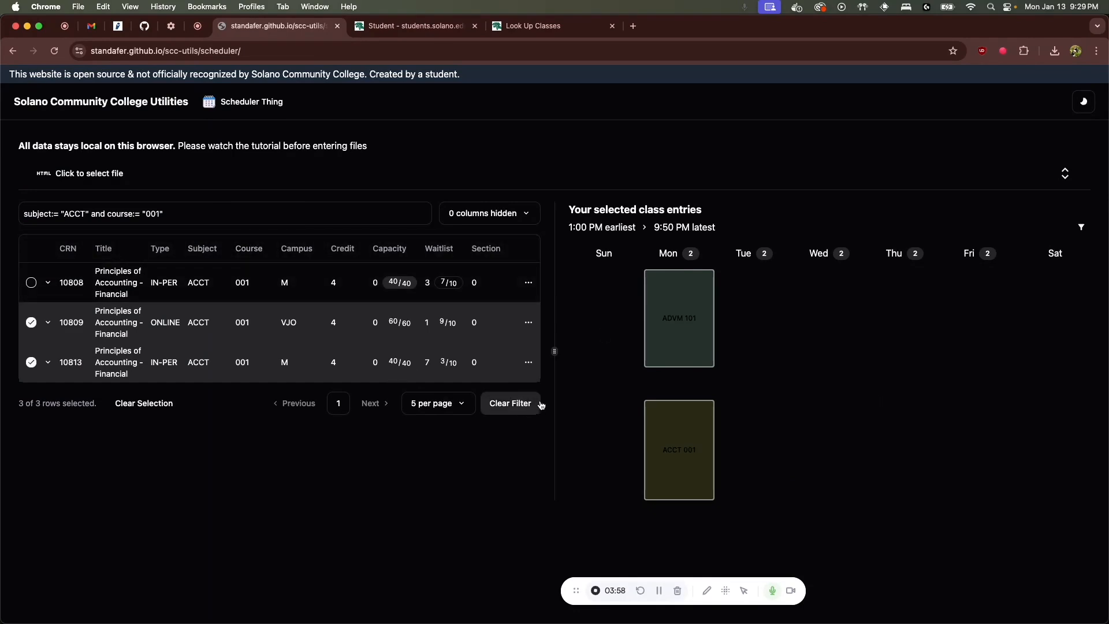
Replace the class table filter with title: "Analytic Geometry and Calculus" and campus: "VJO".
click(225, 218)
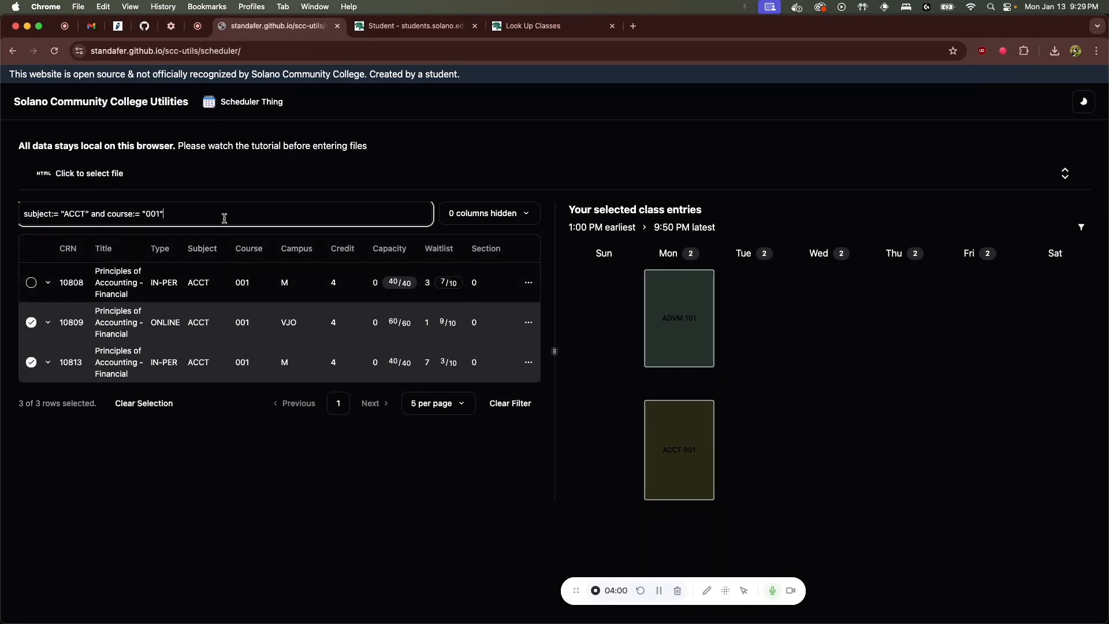
key(super+a)
key(BackSpace)
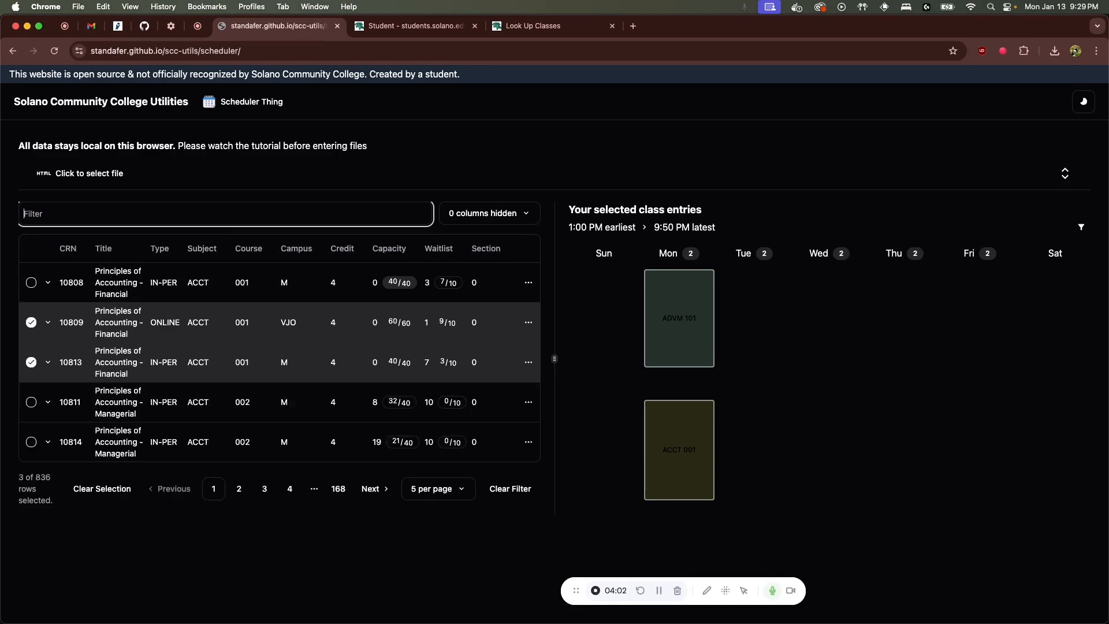
text(title)
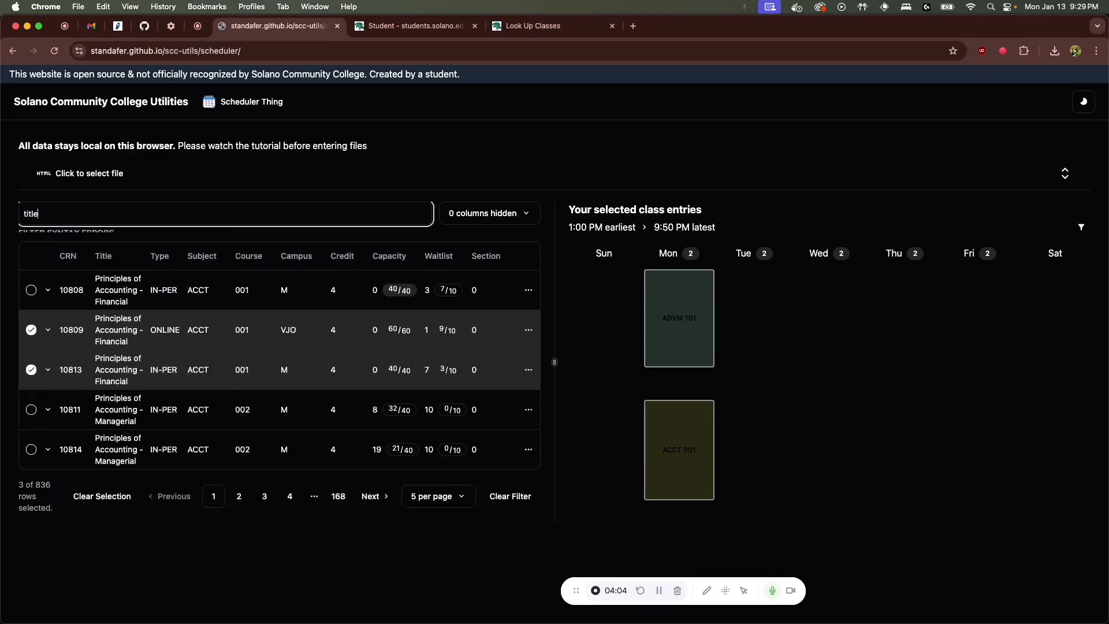
text(: "Analyti)
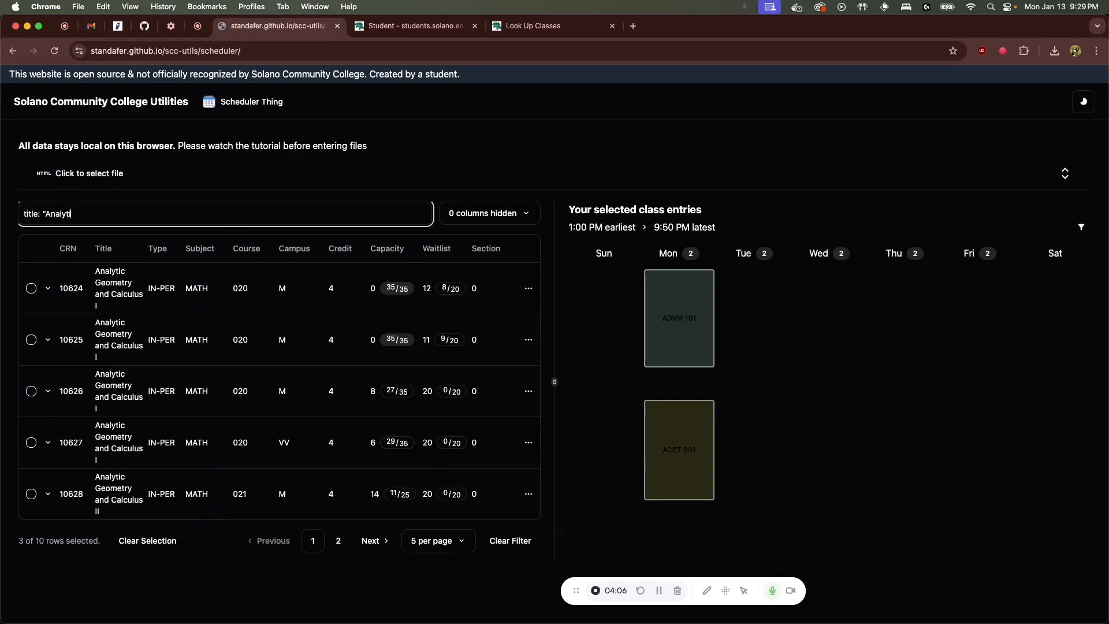
text(c Geoem)
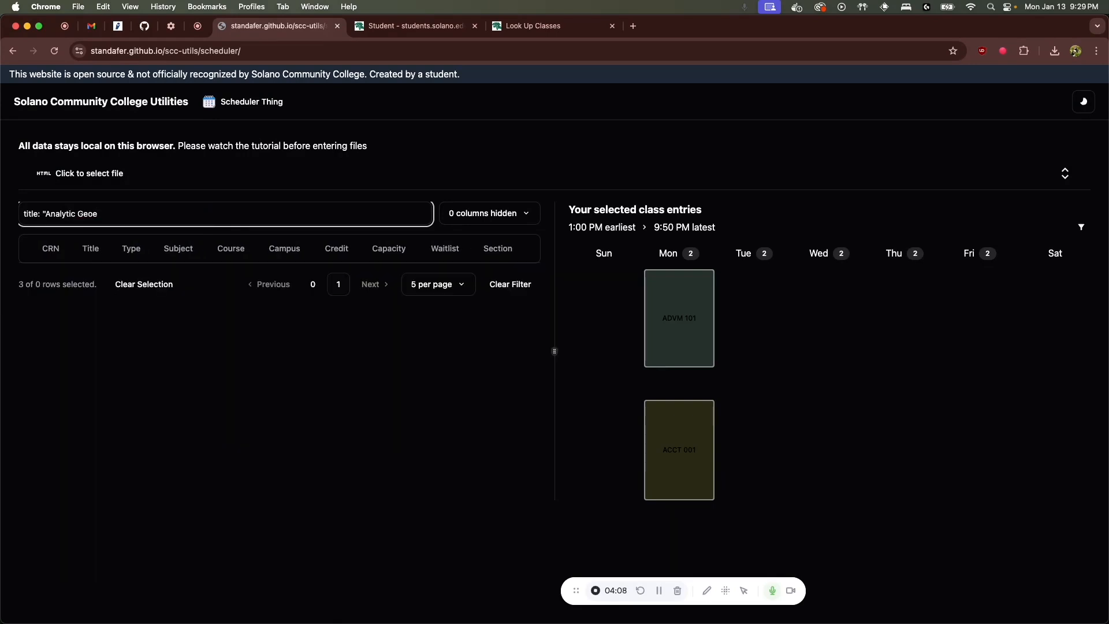
key(BackSpace)
key(BackSpace)
text(ometry an)
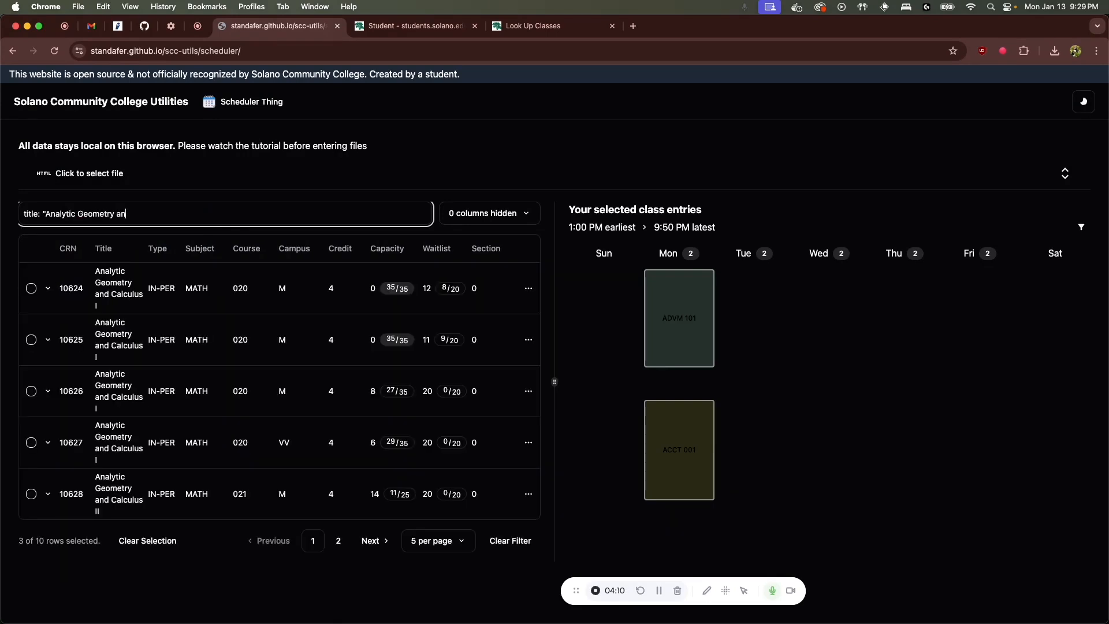
text(d Calculus" and campus)
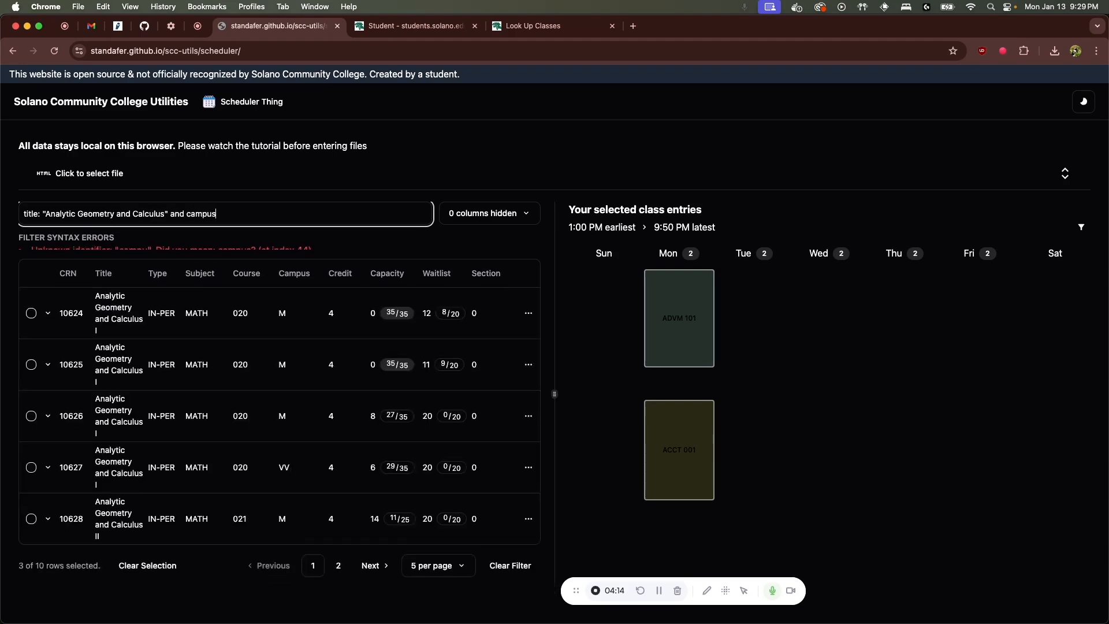
text(: "VJO")
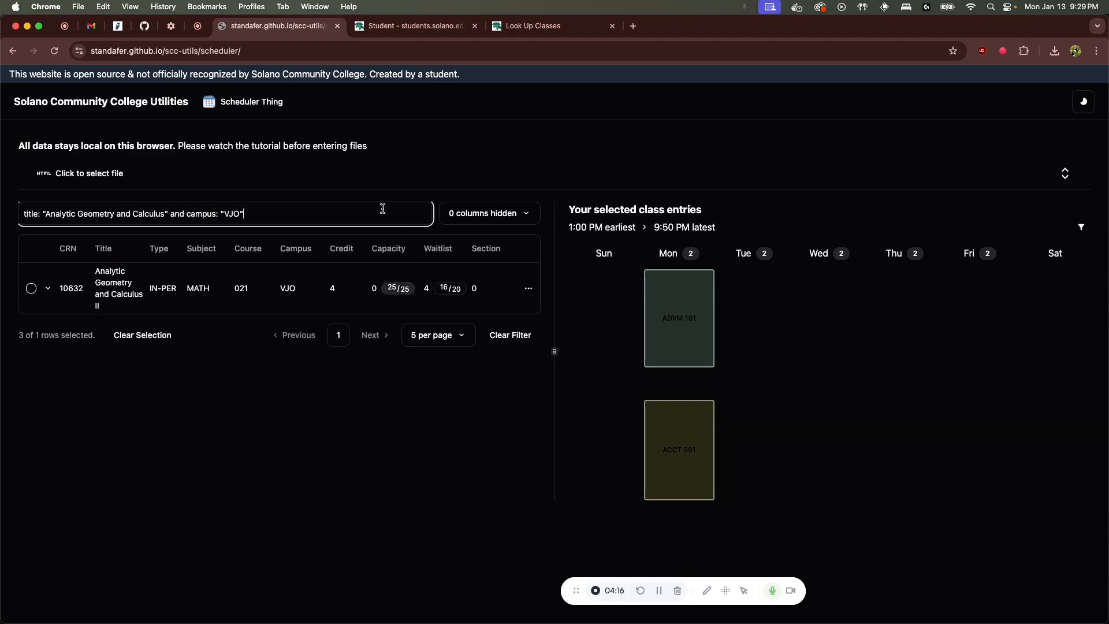
Select Analytic Geometry and Calculus II, CRN 10632, and inspect its Monday entries and the travel block in the weekly schedule.
click(32, 289)
click(32, 289)
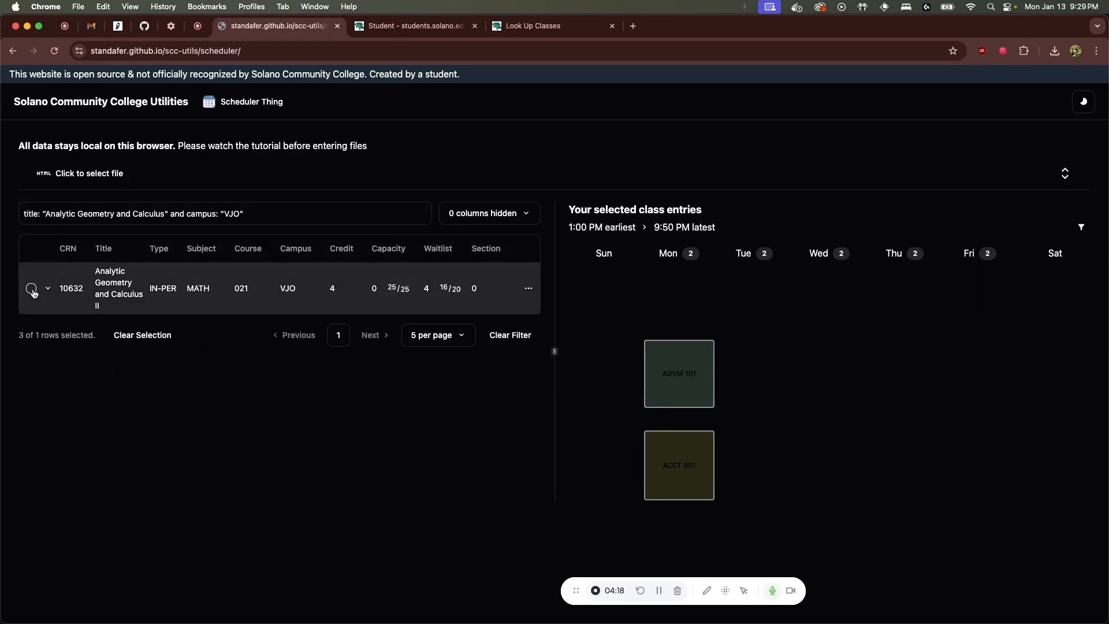
click(31, 288)
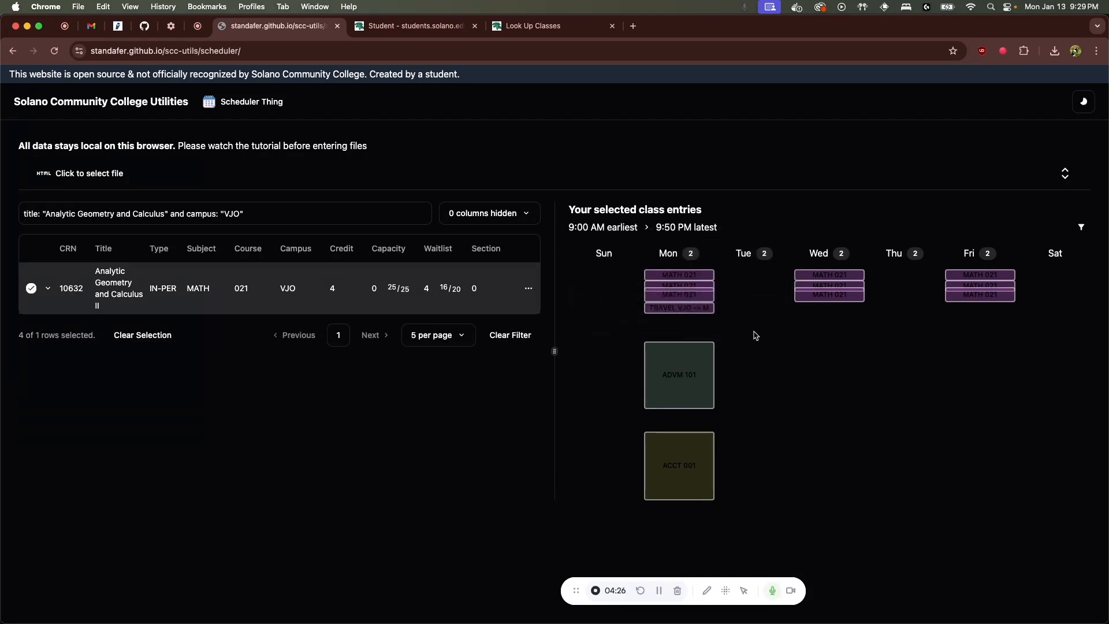
mouse_move(692, 281)
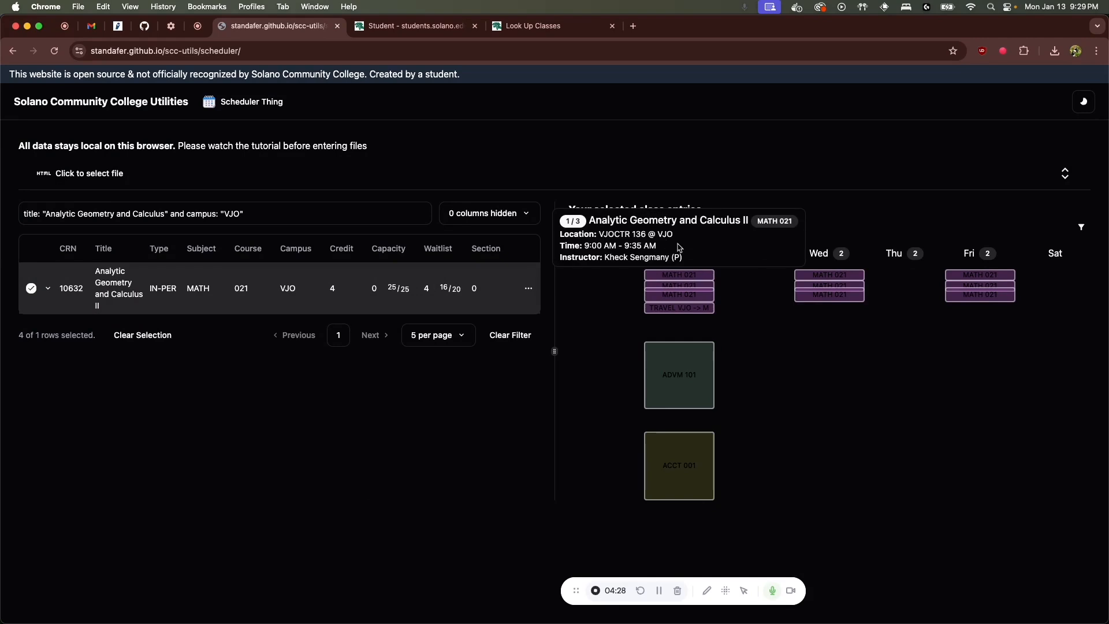
mouse_move(643, 334)
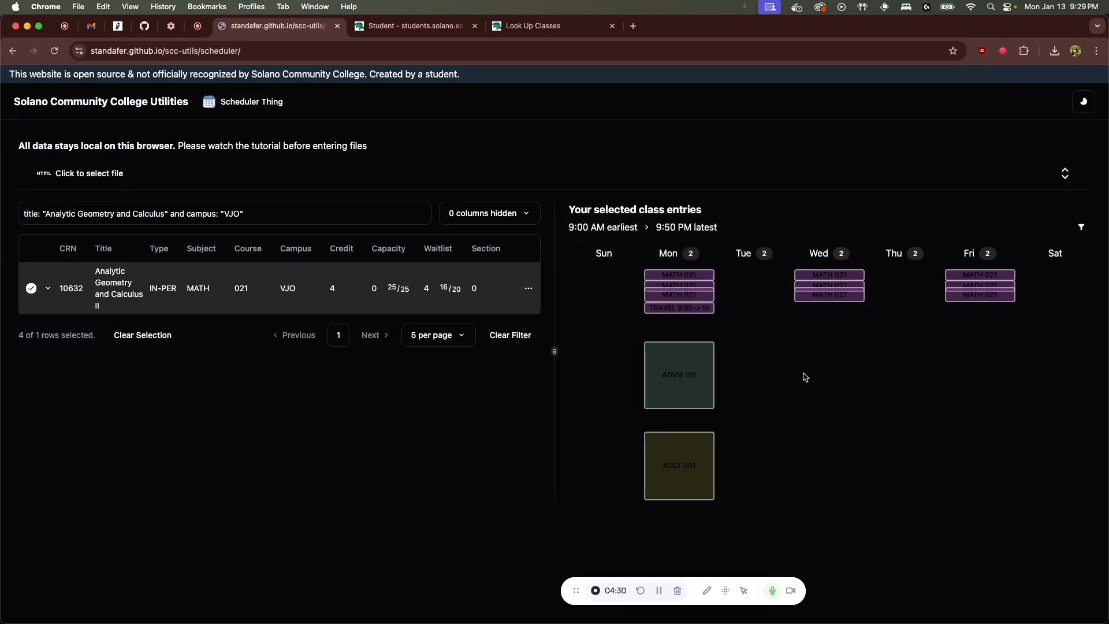
mouse_move(707, 313)
Magnify the page to 175% and widen the schedule pane to examine Monday's travel block from VJO to M.
key(super+equal)
key(super+equal)
key(super+equal)
key(super+equal)
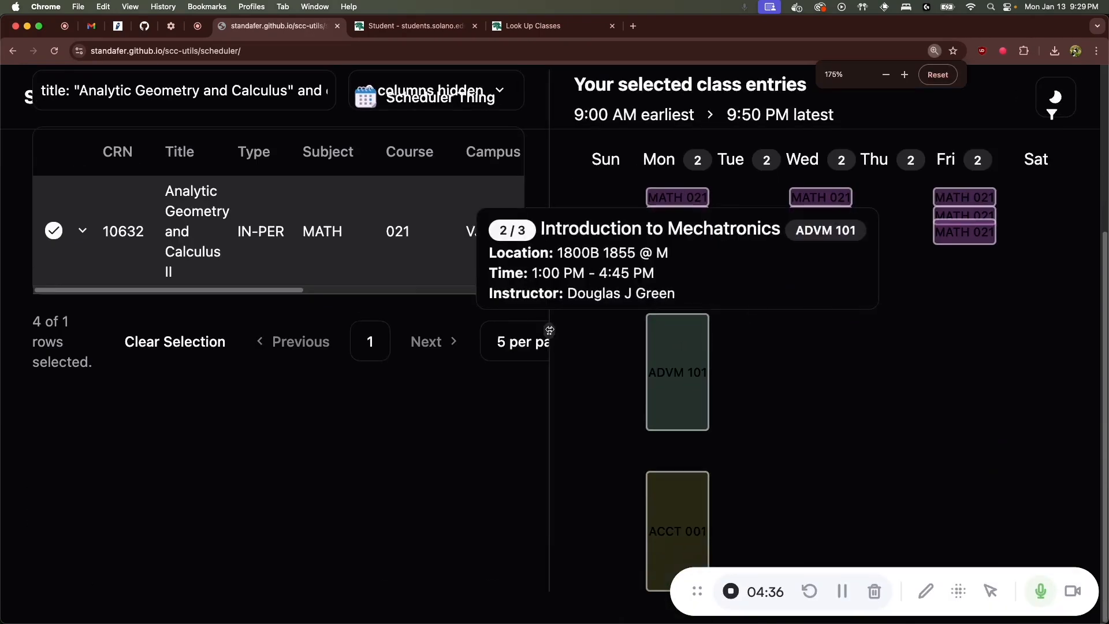
drag(549, 330, 234, 330)
scroll(438, 370, up, 3)
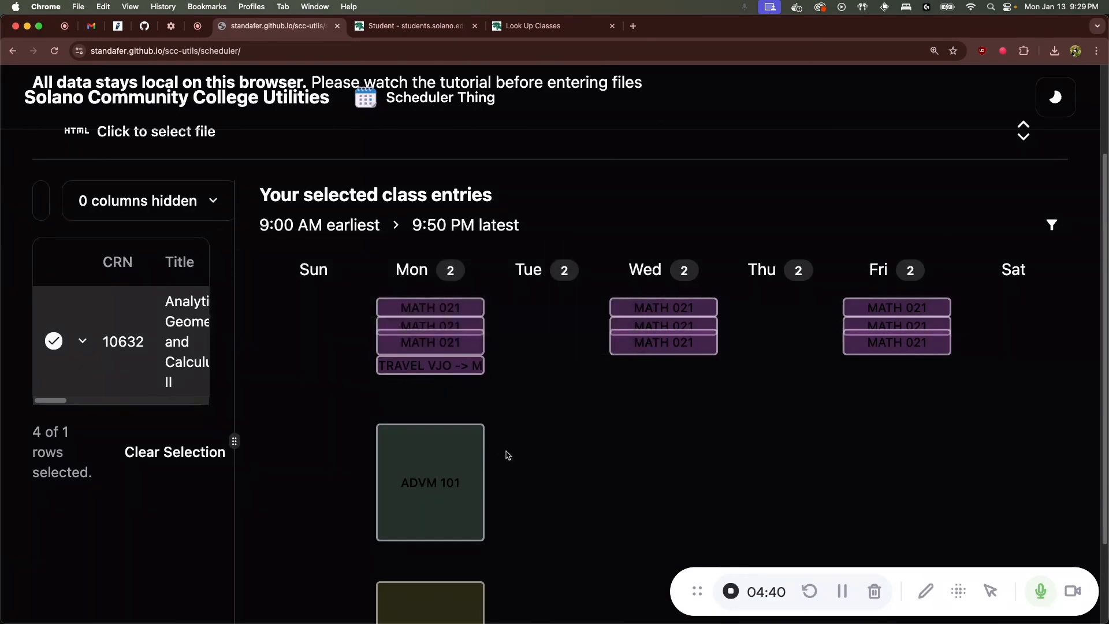
Return the page zoom to 100% and widen the class table pane until all its columns fit.
drag(234, 455, 366, 441)
key(super+minus)
key(super+minus)
key(super+minus)
key(super+minus)
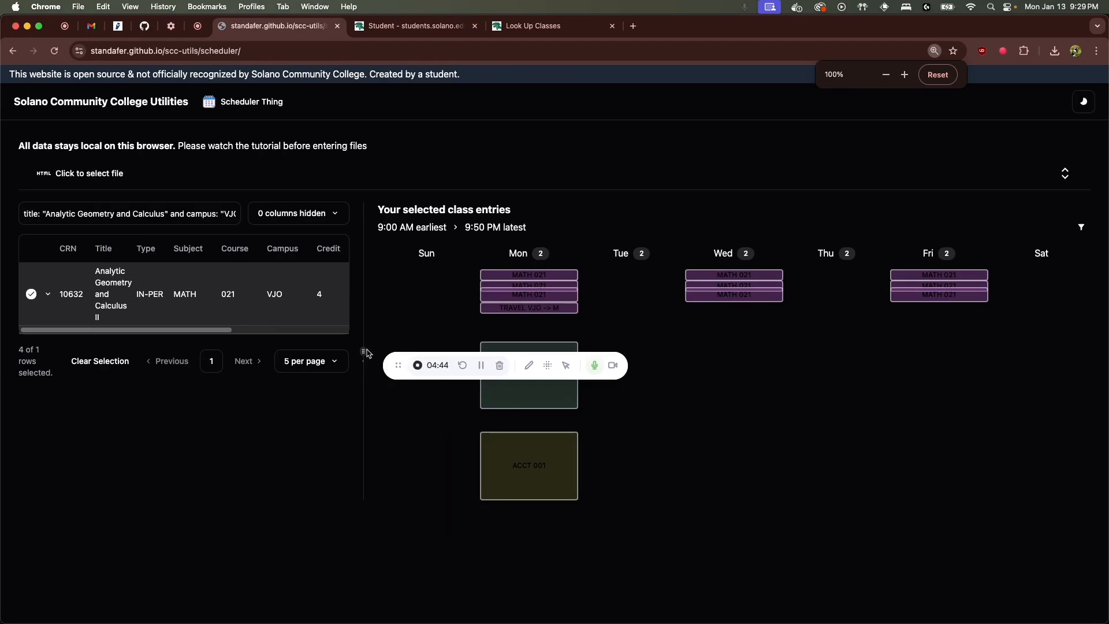
drag(367, 353, 622, 358)
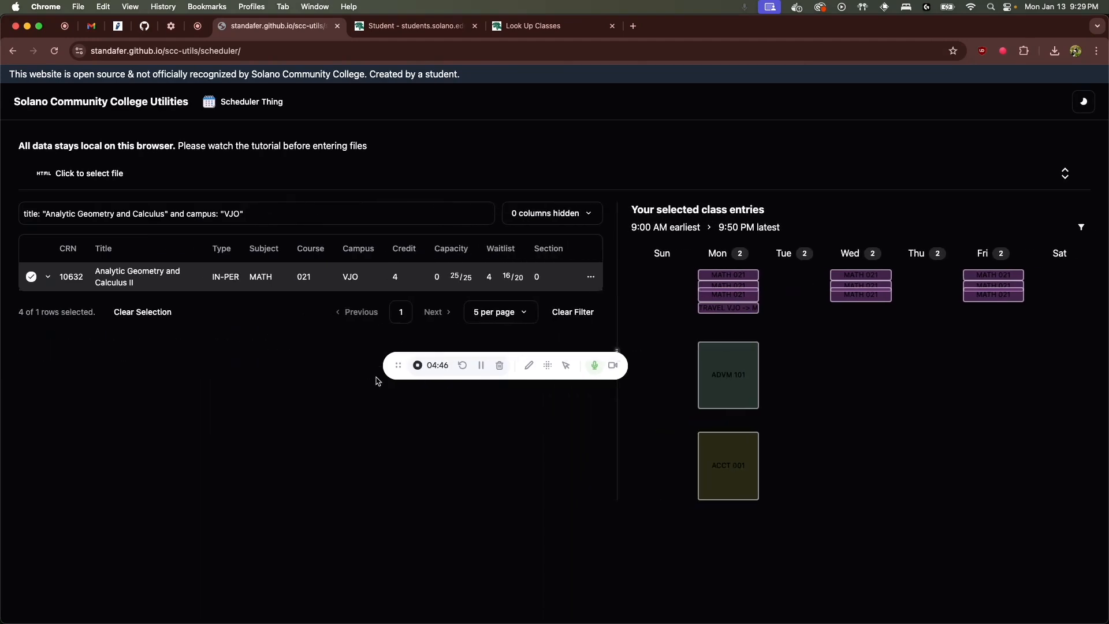
drag(398, 365, 686, 556)
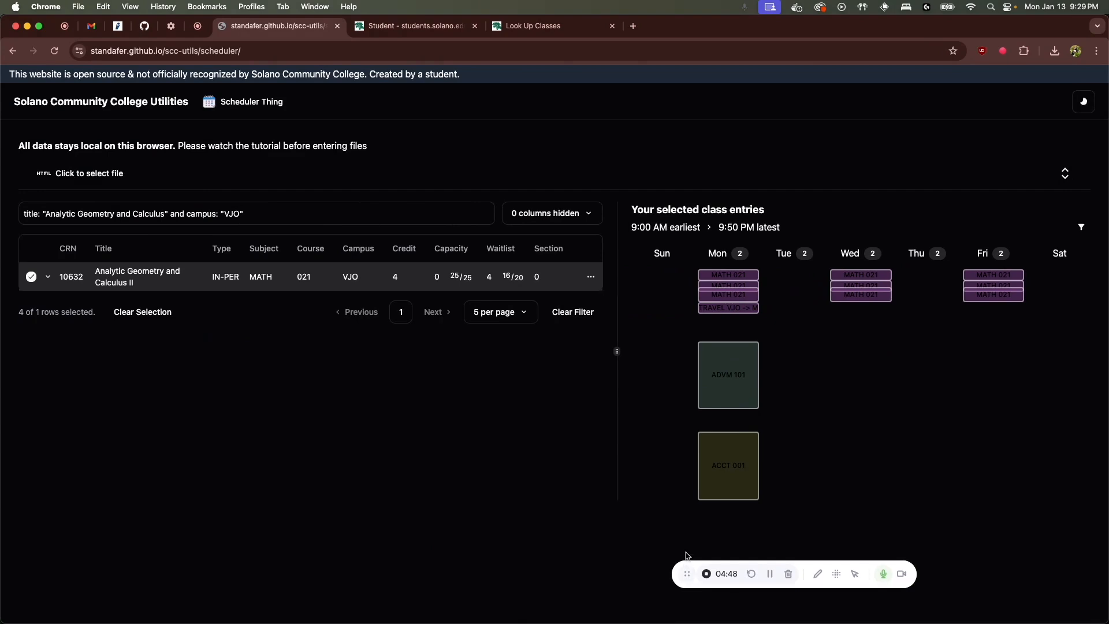
Replace the filter with subject: "chem" and campus: "vv", and look through the result pages.
click(300, 216)
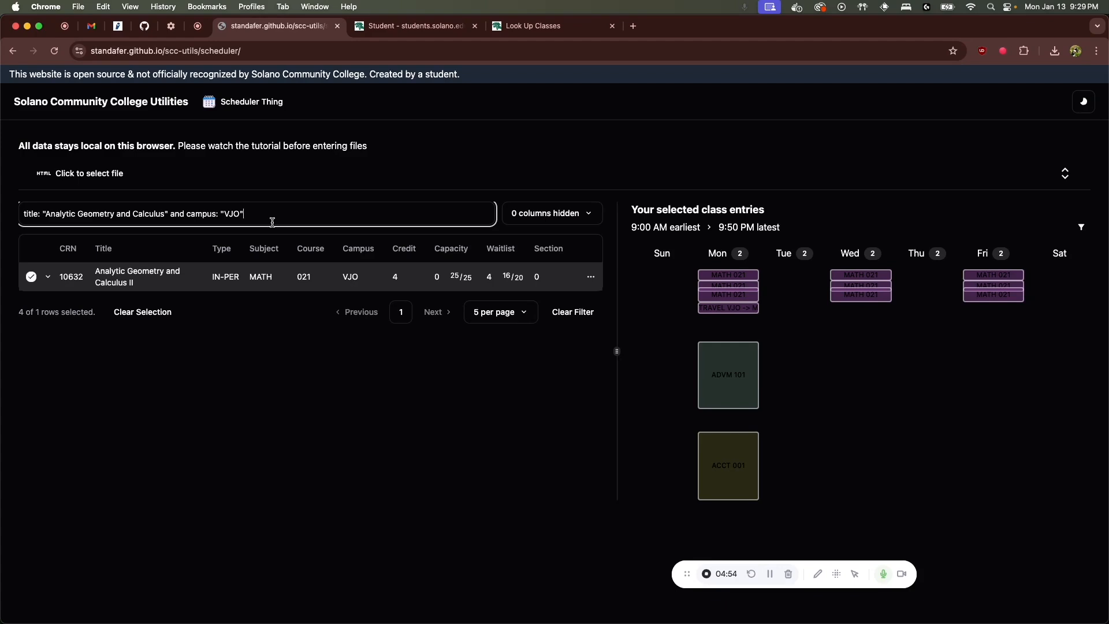
key(super+a)
key(BackSpace)
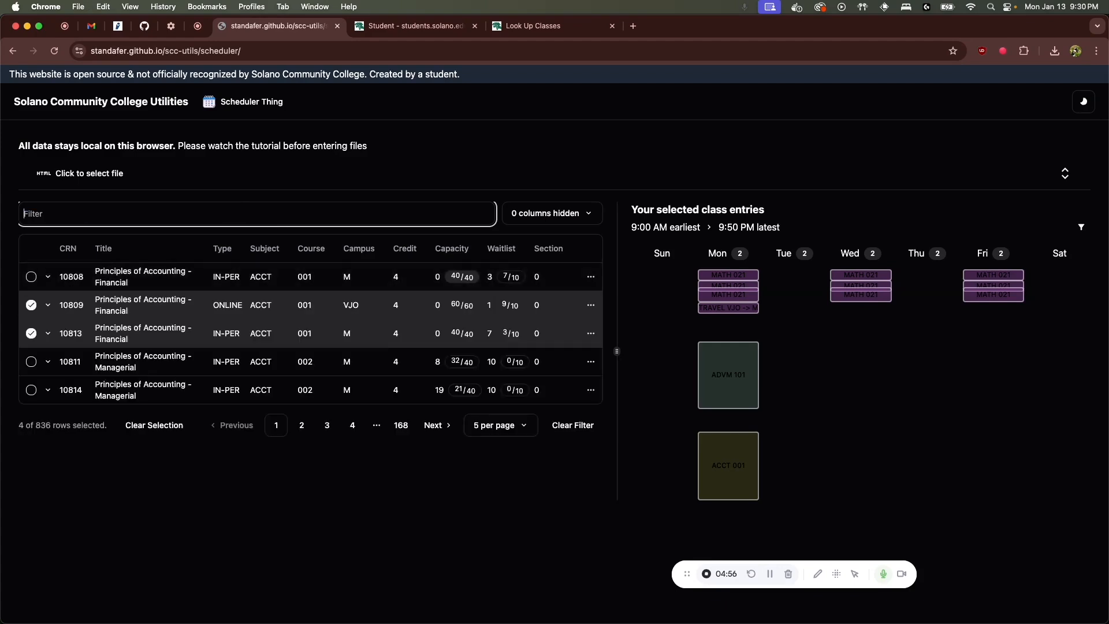
text(s)
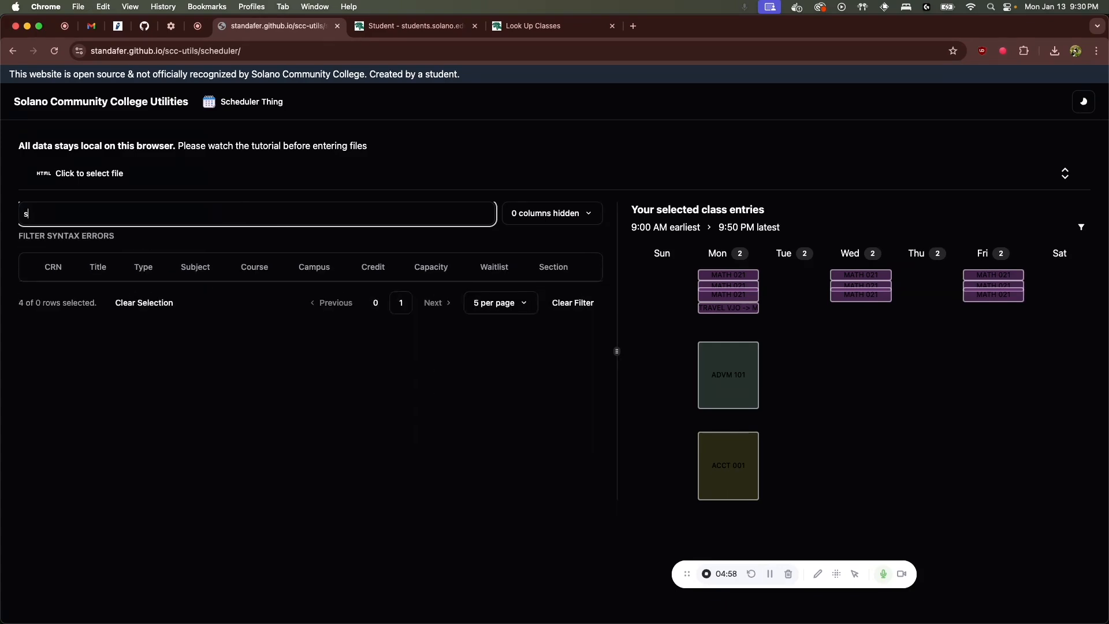
text(ubject: "ch)
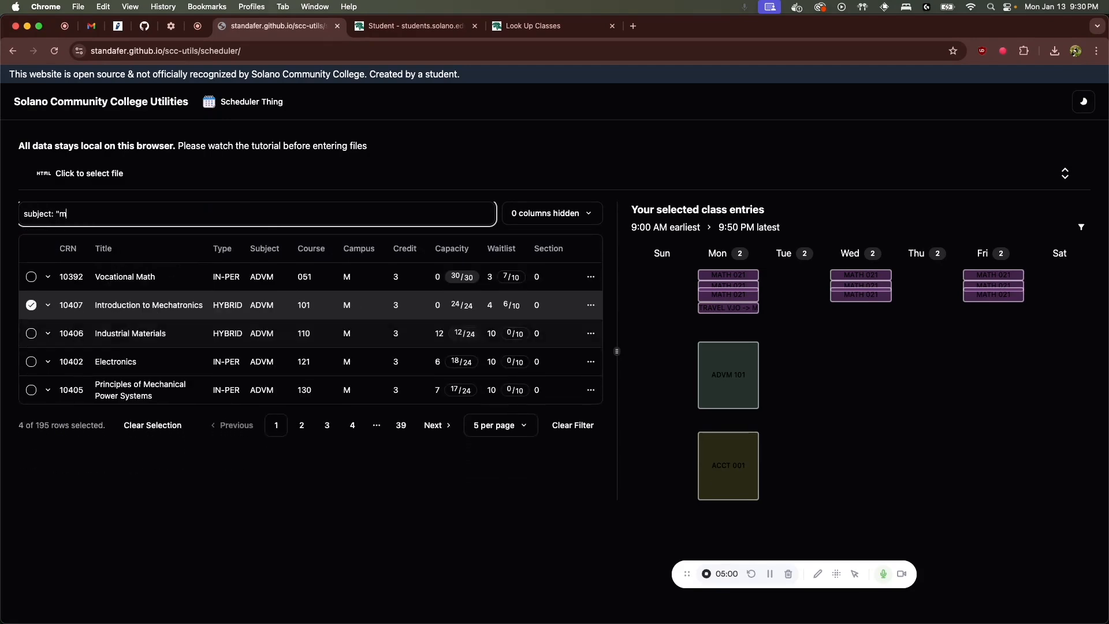
text(em" )
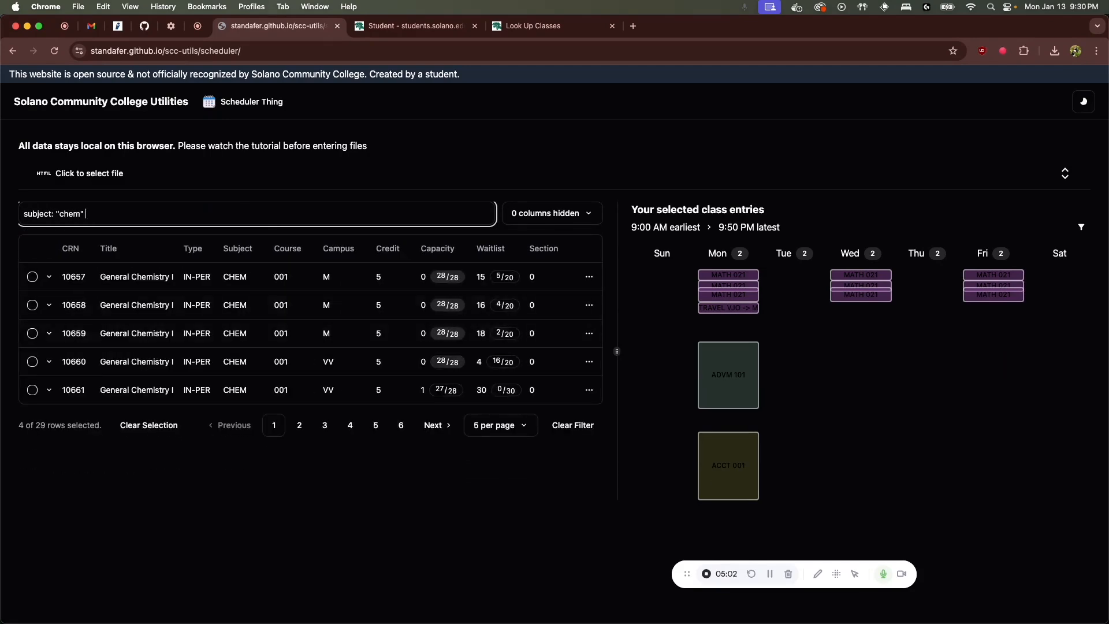
text(and)
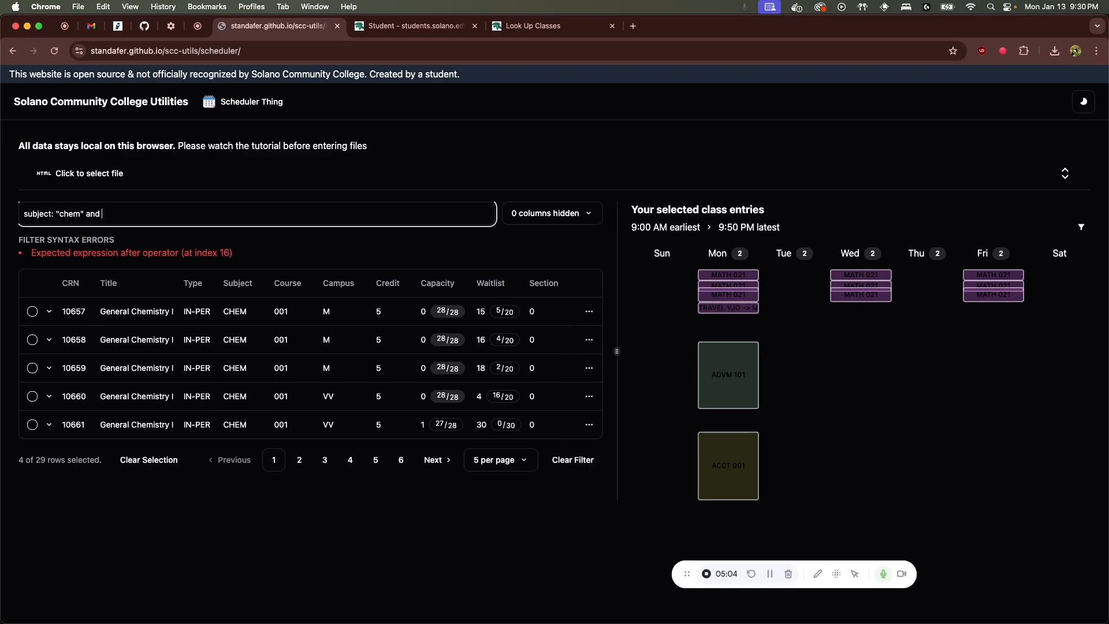
text( campus: "vv)
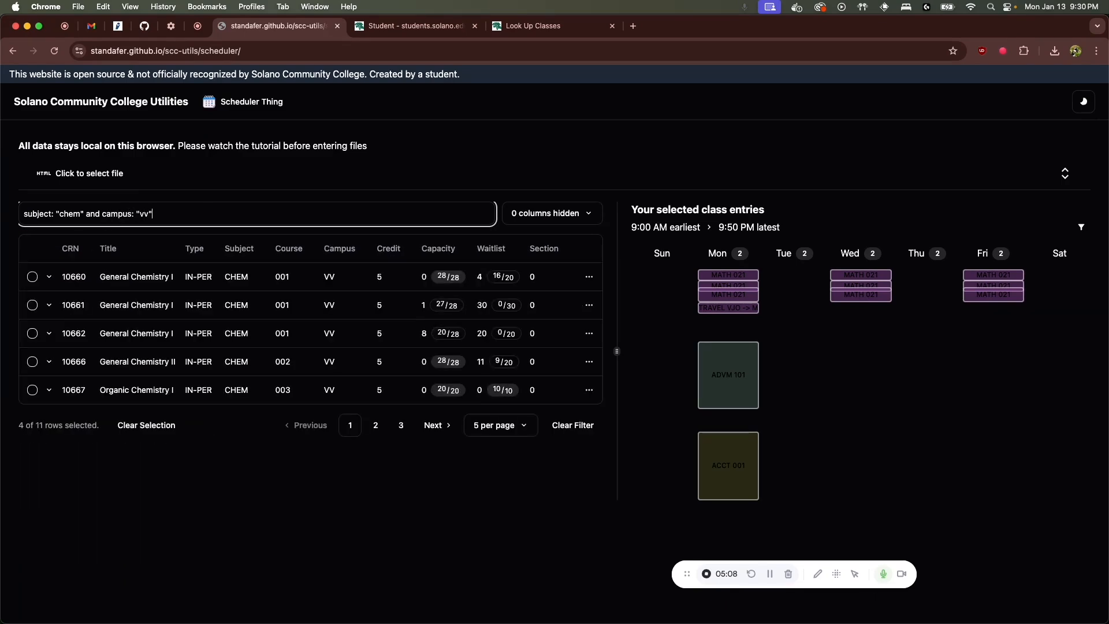
click(375, 426)
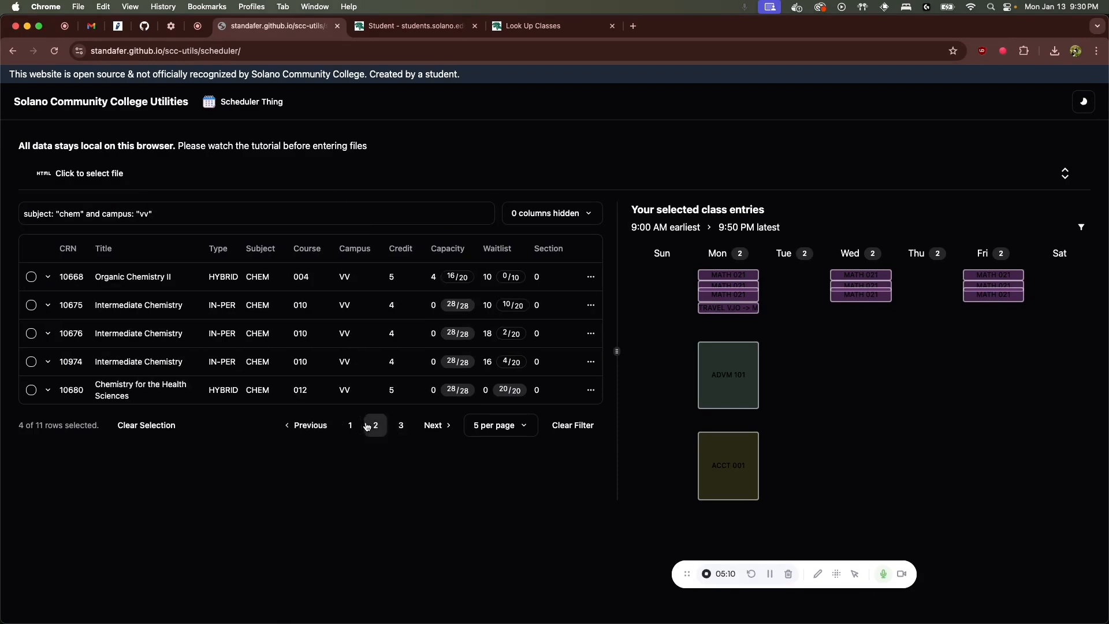
click(399, 427)
click(350, 313)
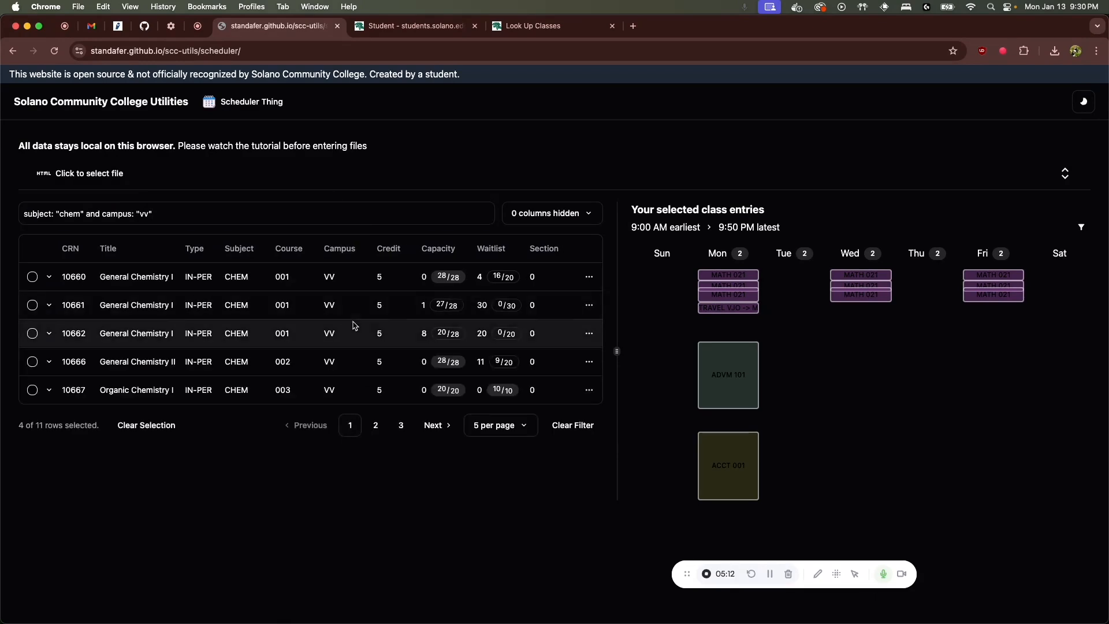
Change the filter to exclude a campus instead, using subject: "chem" and not campus: "m".
double_click(146, 217)
click(141, 217)
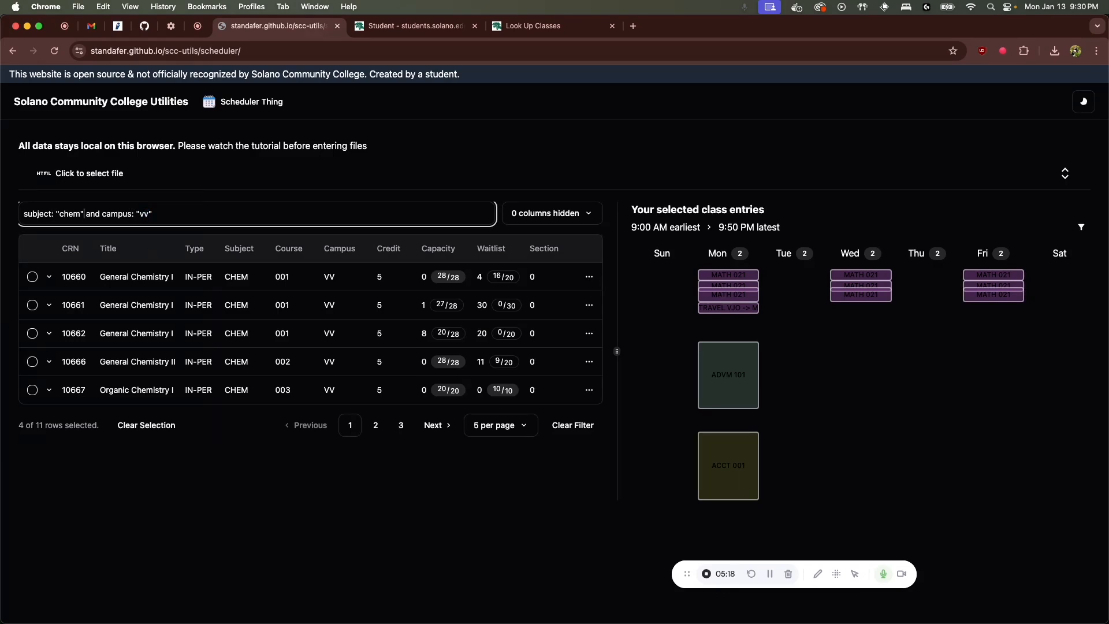
text(not)
key(End)
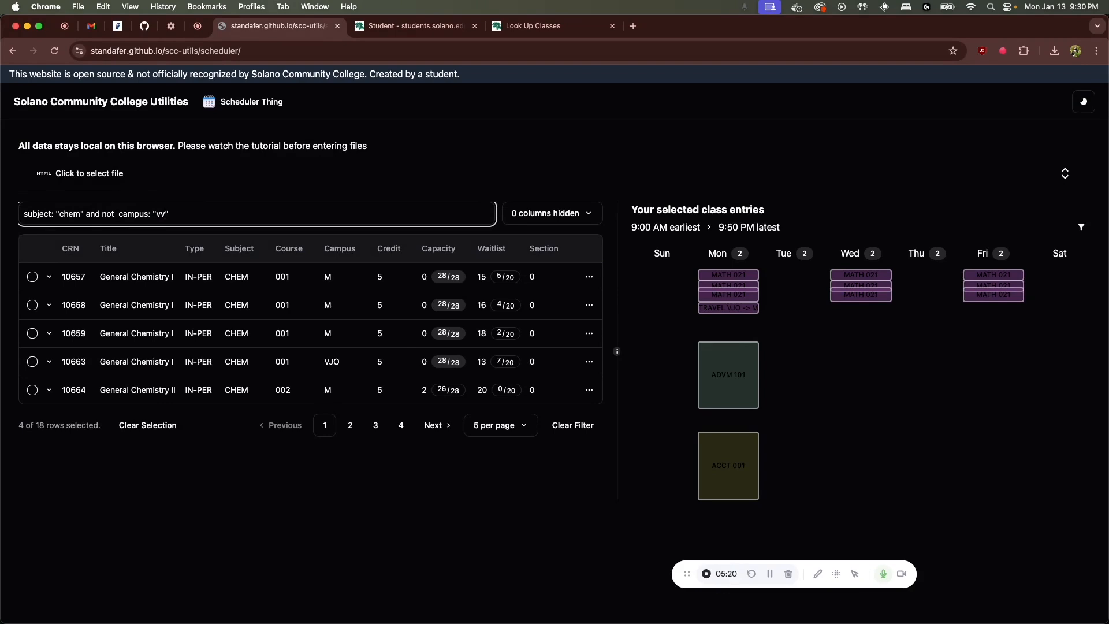
text(m)
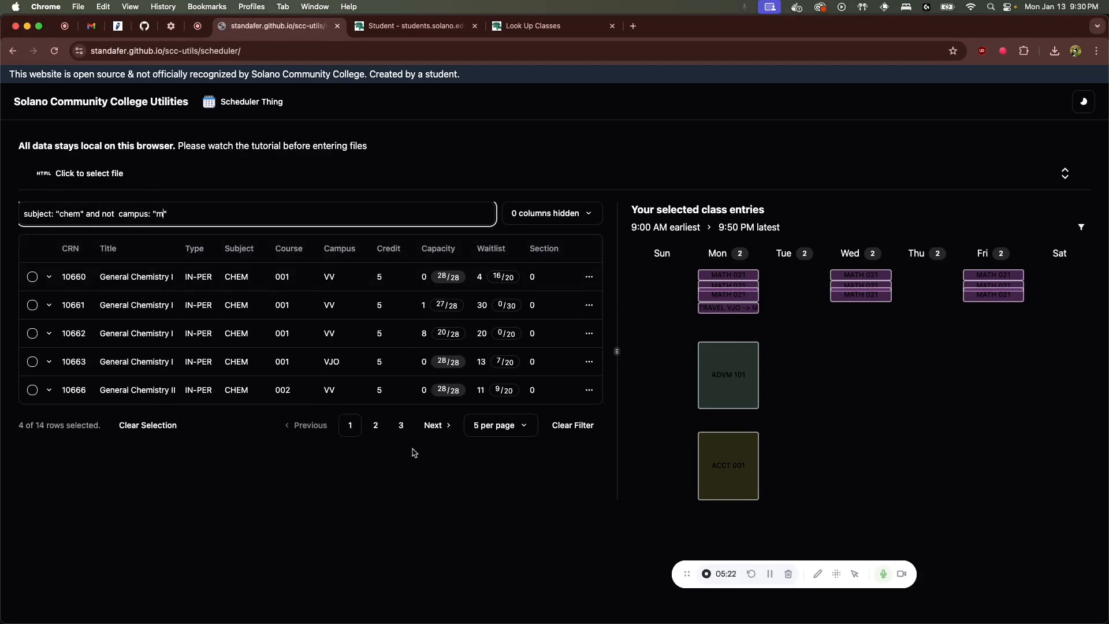
Sort the filtered chemistry classes by campus and look through the results up to page 3.
drag(346, 361, 330, 361)
click(347, 249)
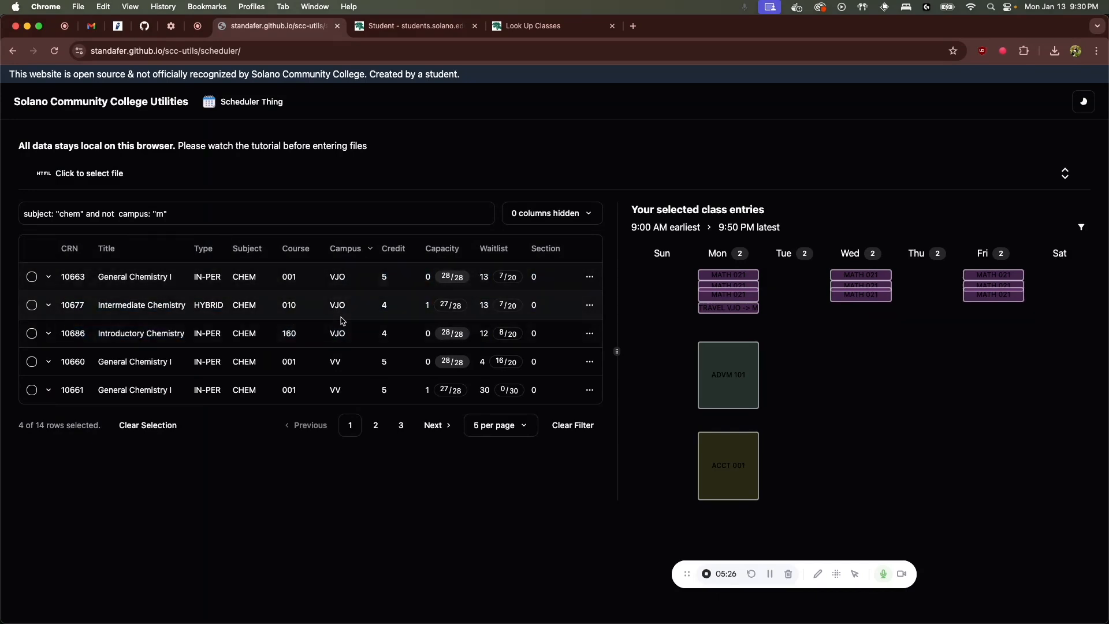
click(376, 425)
click(401, 425)
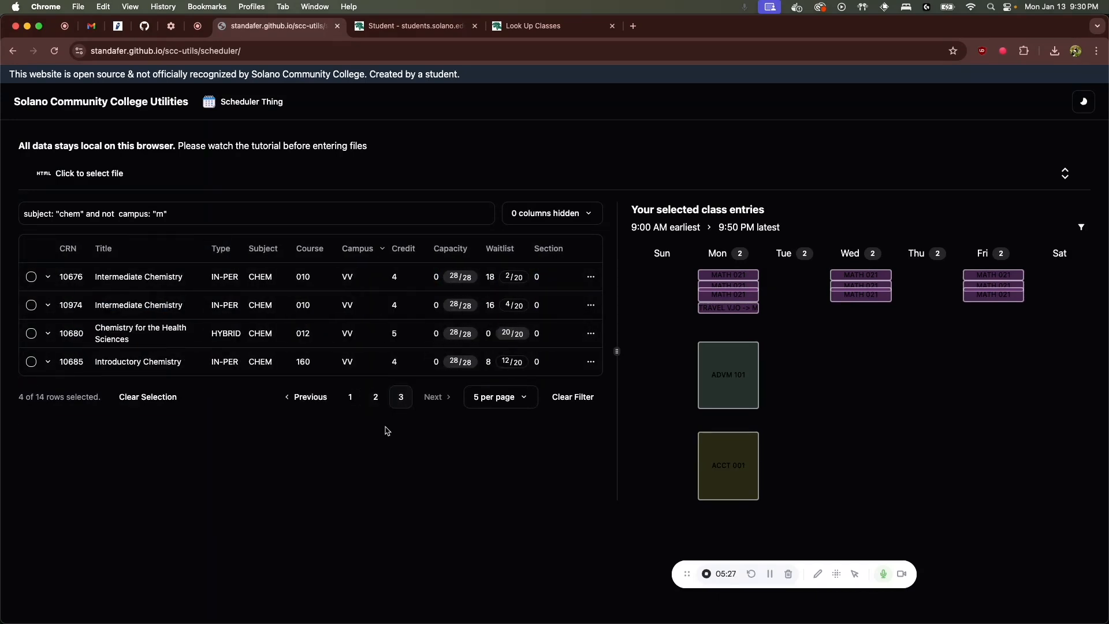
Extend the filter to subject: "chem" and not campus: "m" and capacity.remaining:> 0, so it keeps only classes with open seats.
click(360, 399)
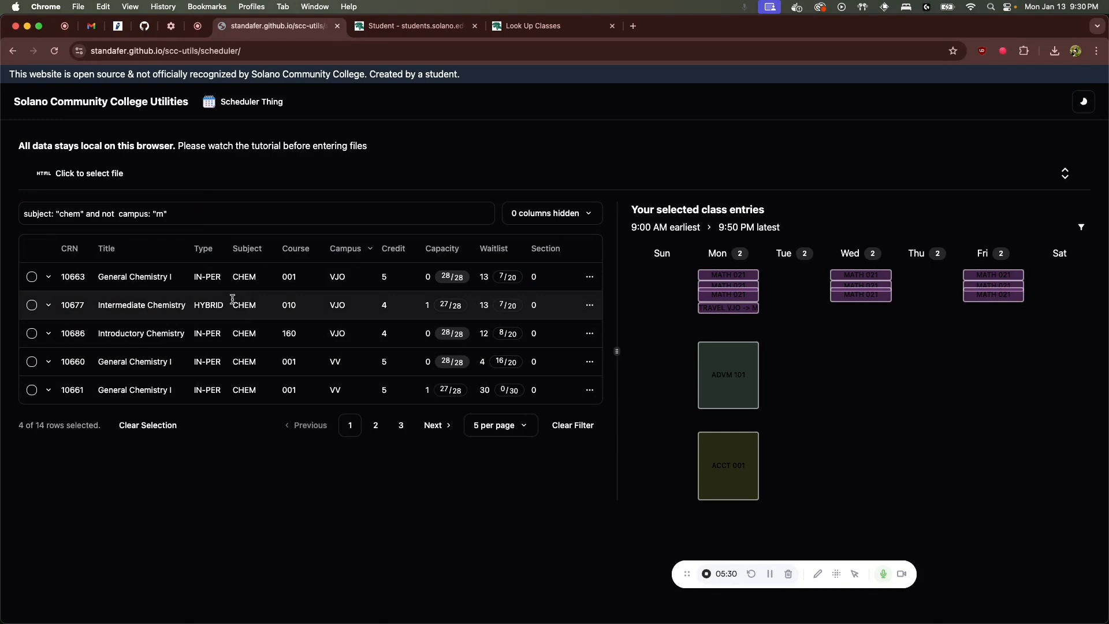
click(216, 218)
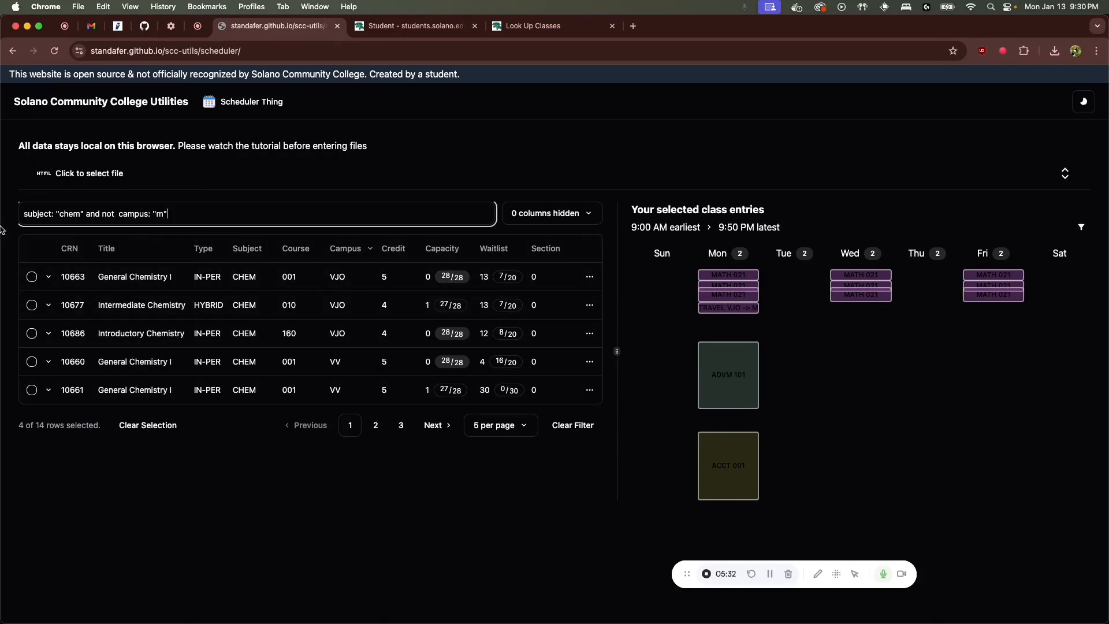
drag(2, 230, 198, 214)
text(and)
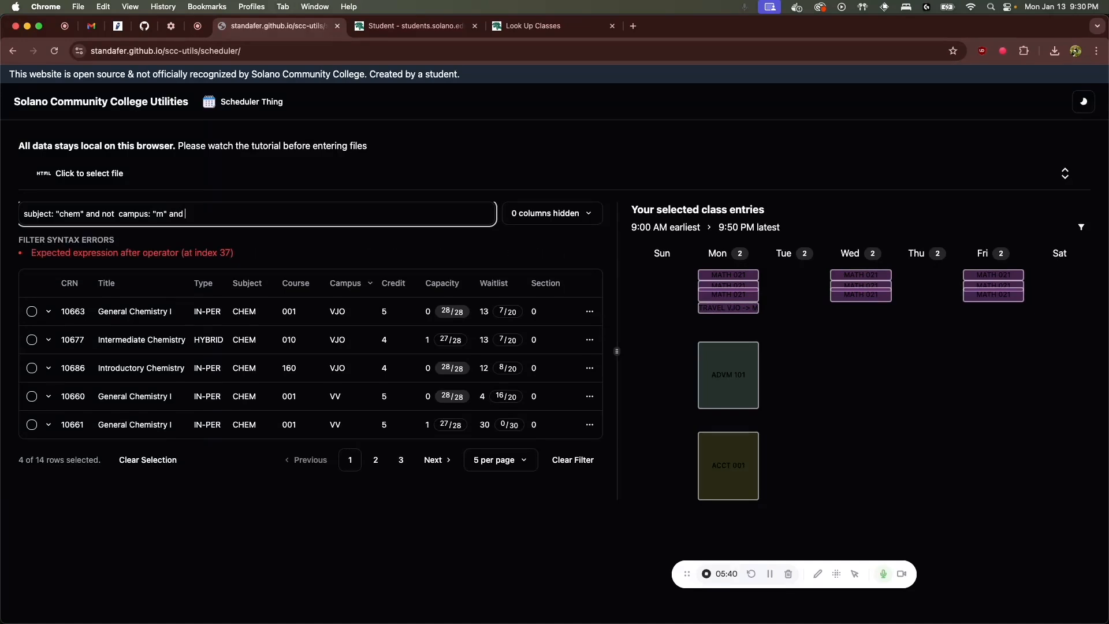
text( capcity.remaining )
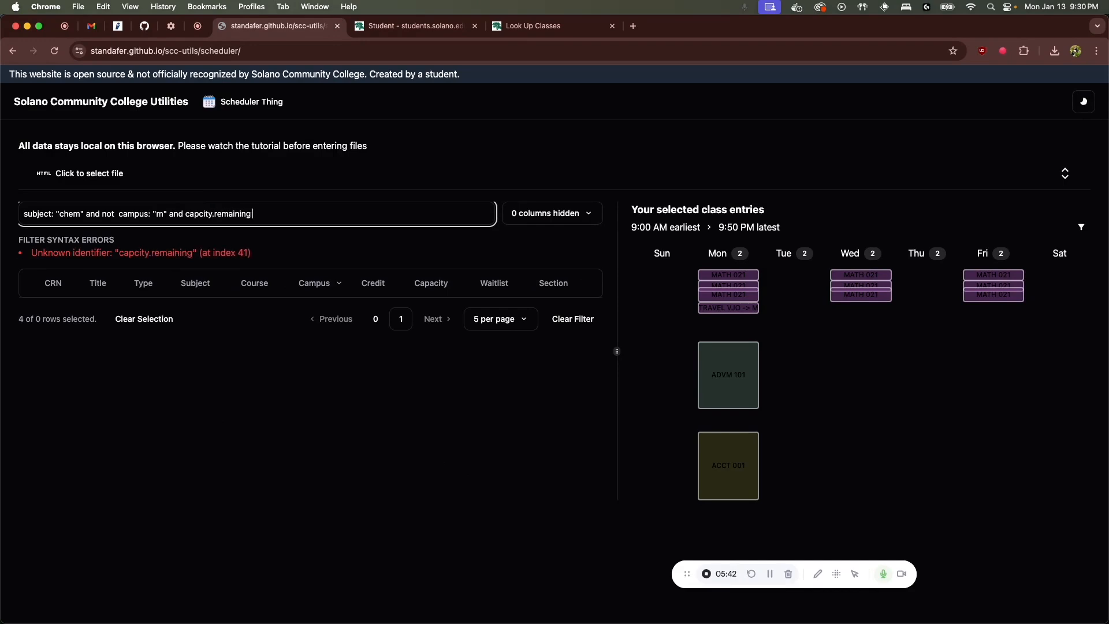
text(> 0)
key(BackSpace)
key(BackSpace)
key(BackSpace)
key(BackSpace)
text(:)
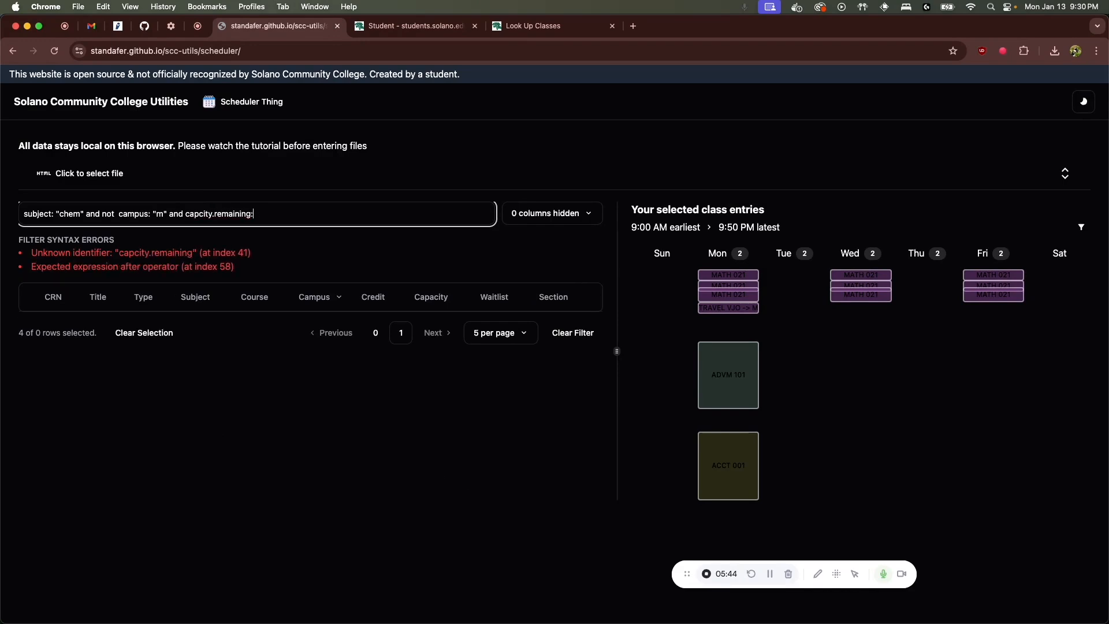
text(> 0)
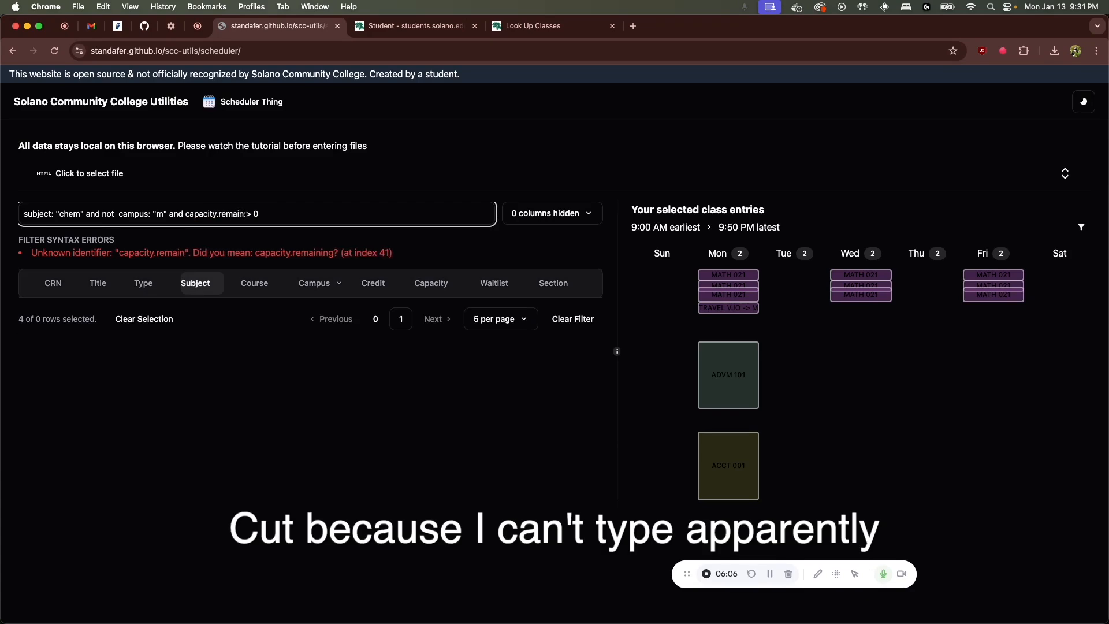
Examine the combined filter expression against the chemistry classes it lists, including their campus and remaining capacity.
drag(359, 213, 198, 215)
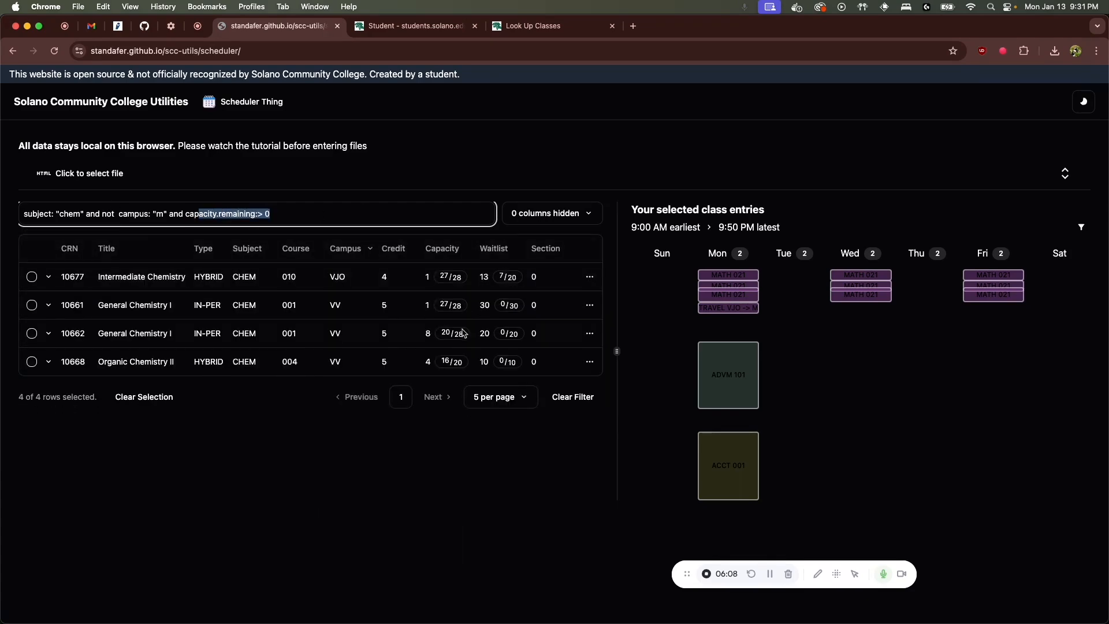
drag(546, 364, 144, 278)
click(147, 284)
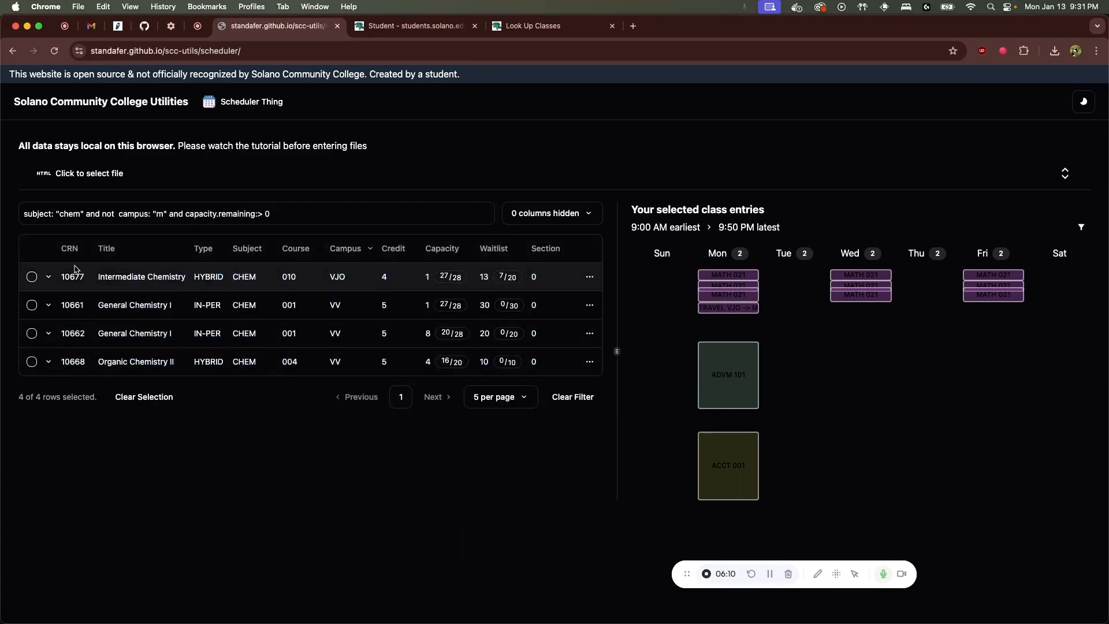
drag(75, 268, 445, 340)
click(415, 346)
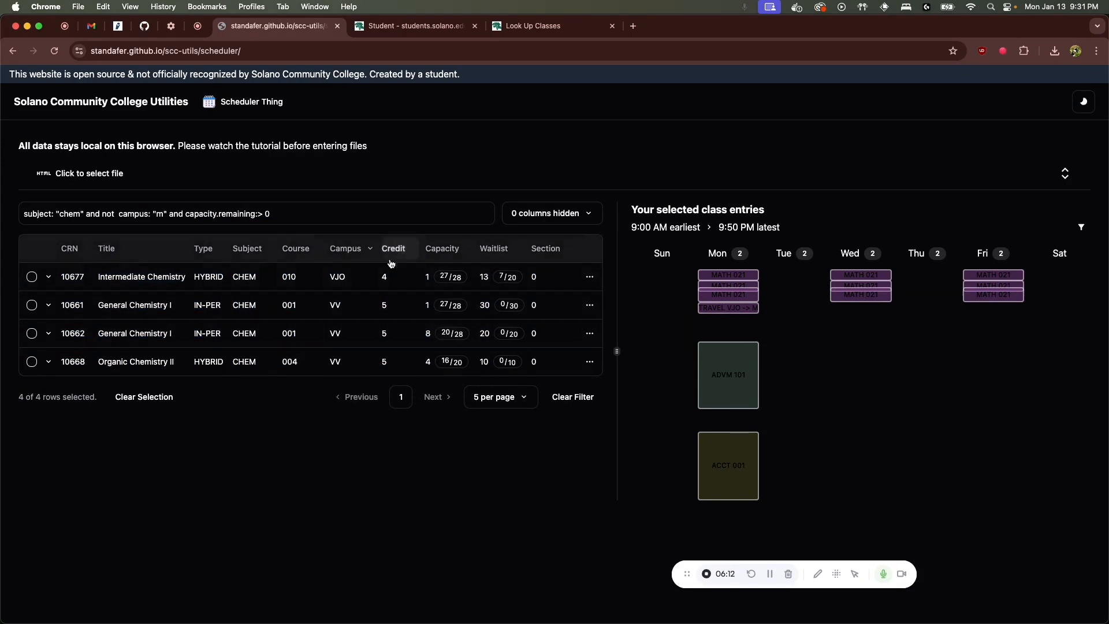
drag(23, 212, 295, 213)
click(296, 214)
drag(348, 269, 201, 280)
click(194, 279)
drag(265, 213, 1, 223)
click(267, 237)
Clear the filter and look through the first four pages of the full class list.
triple_click(282, 219)
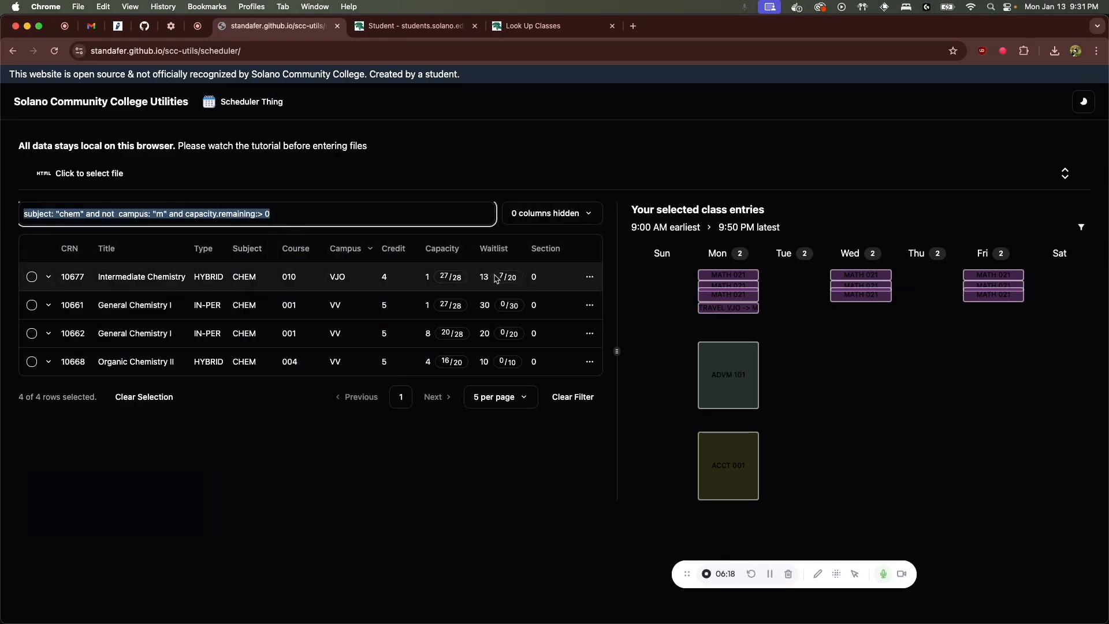
key(BackSpace)
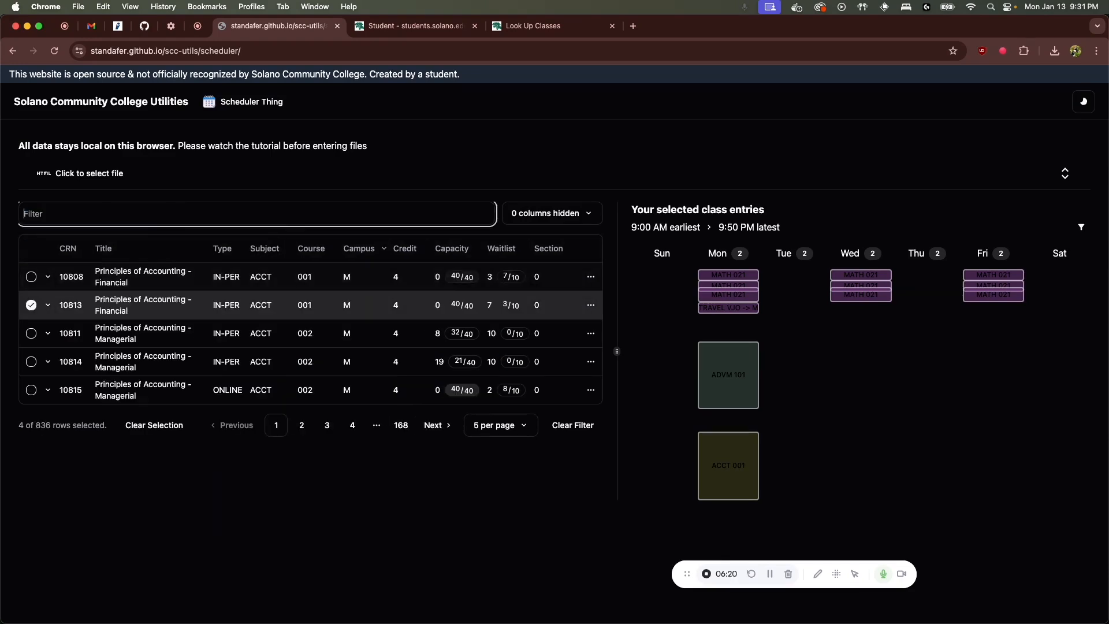
click(302, 425)
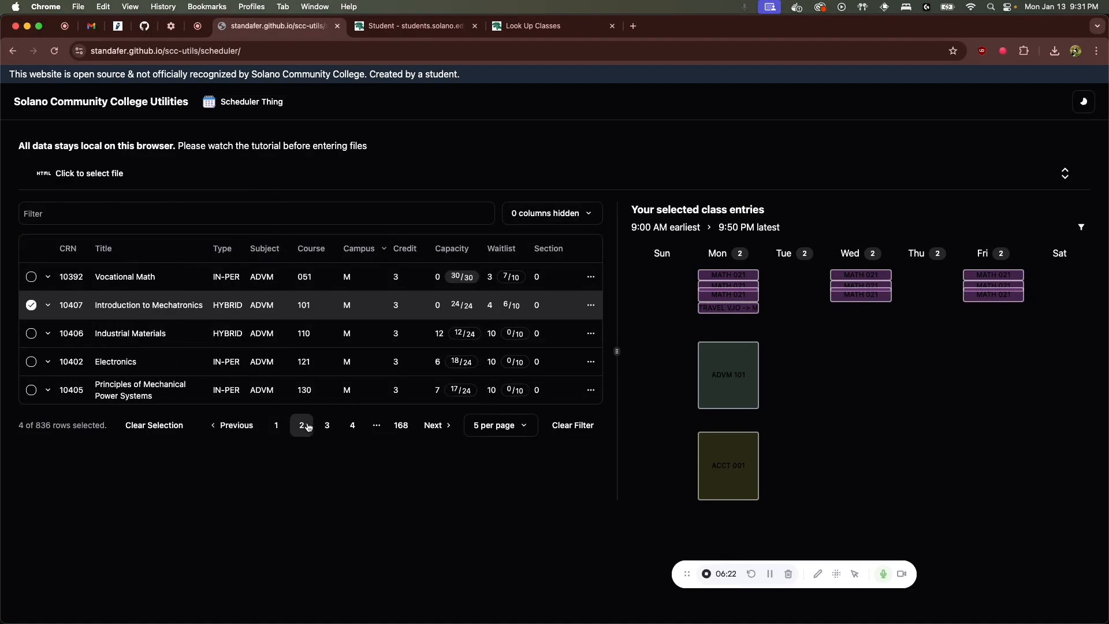
click(327, 425)
click(352, 425)
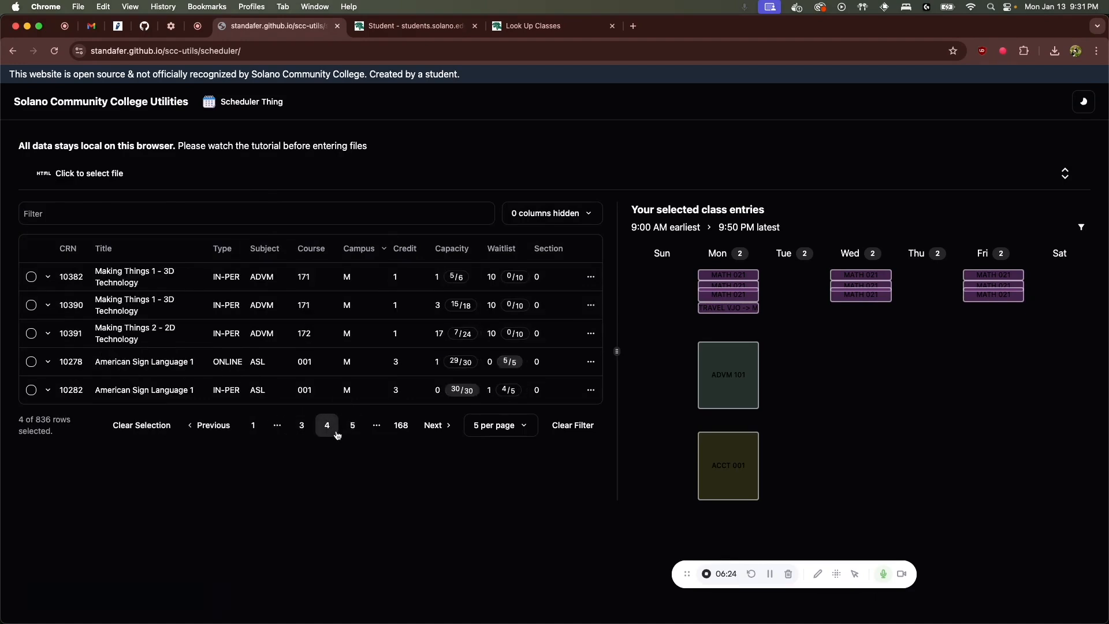
click(304, 429)
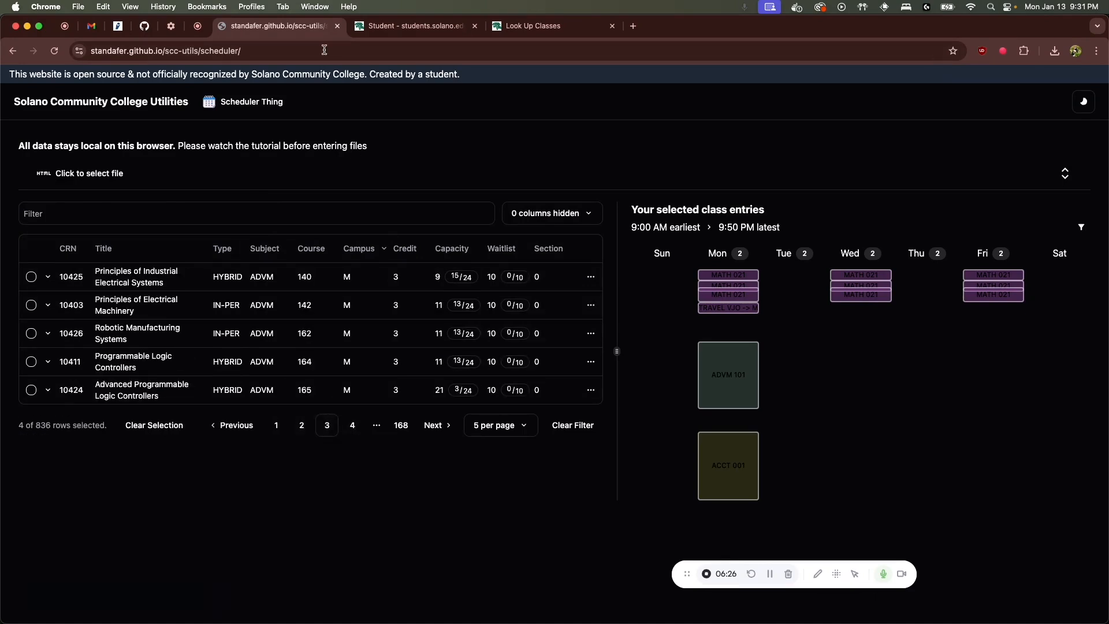
Switch to the Look Up Classes page, examine the meeting days and times of the athletics conditioning classes, and return to the scheduler.
click(529, 26)
scroll(363, 479, down, 20)
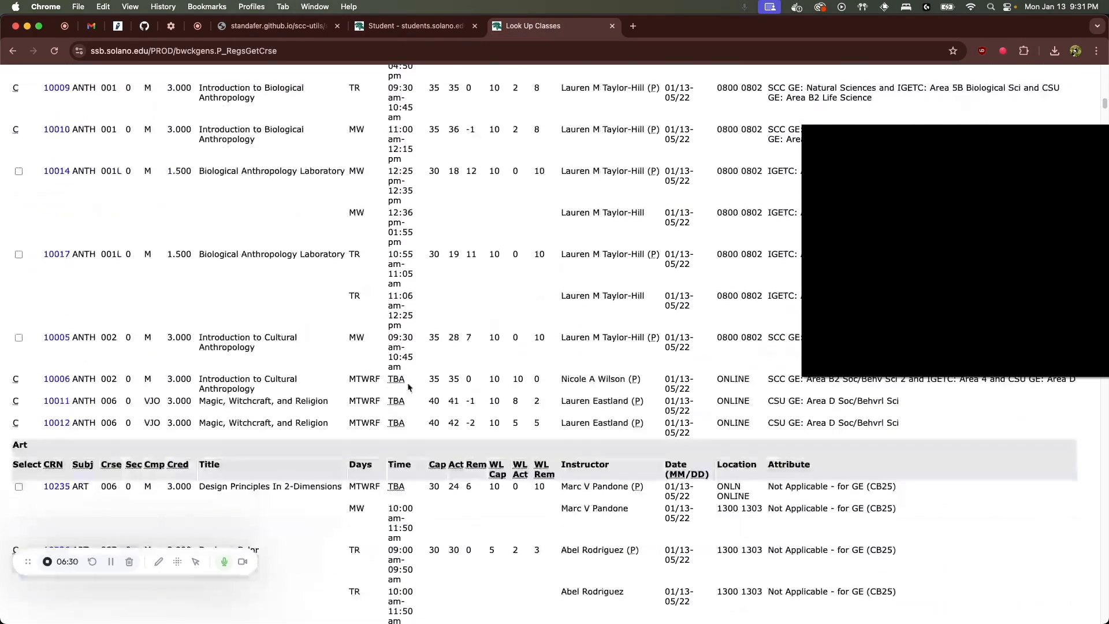
scroll(630, 372, down, 20)
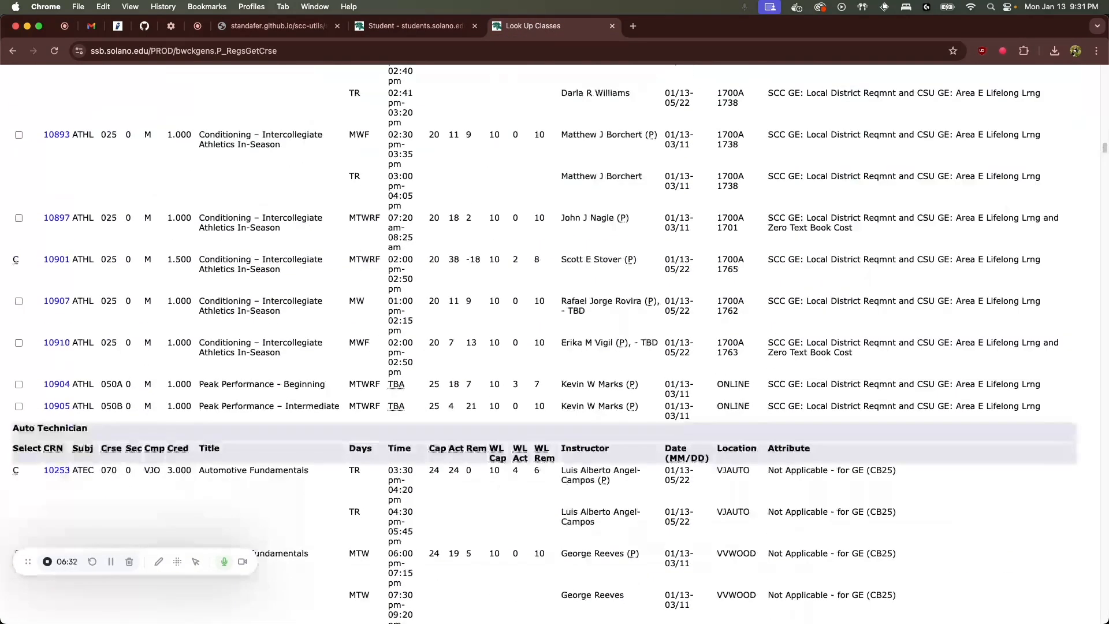
scroll(495, 196, up, 5)
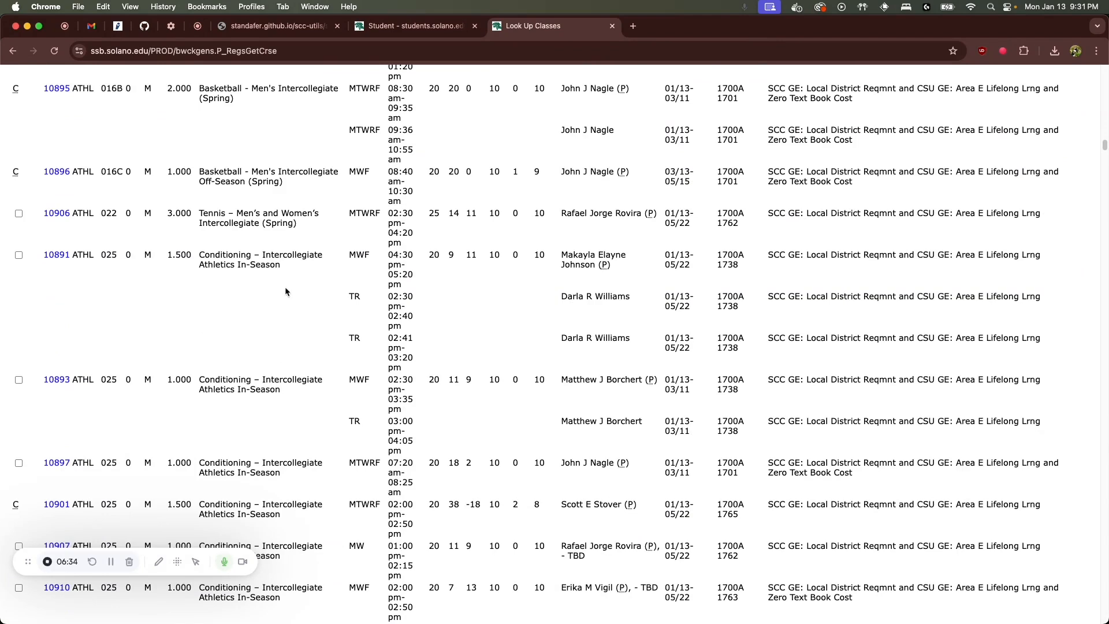
click(364, 257)
drag(388, 269, 421, 300)
click(300, 32)
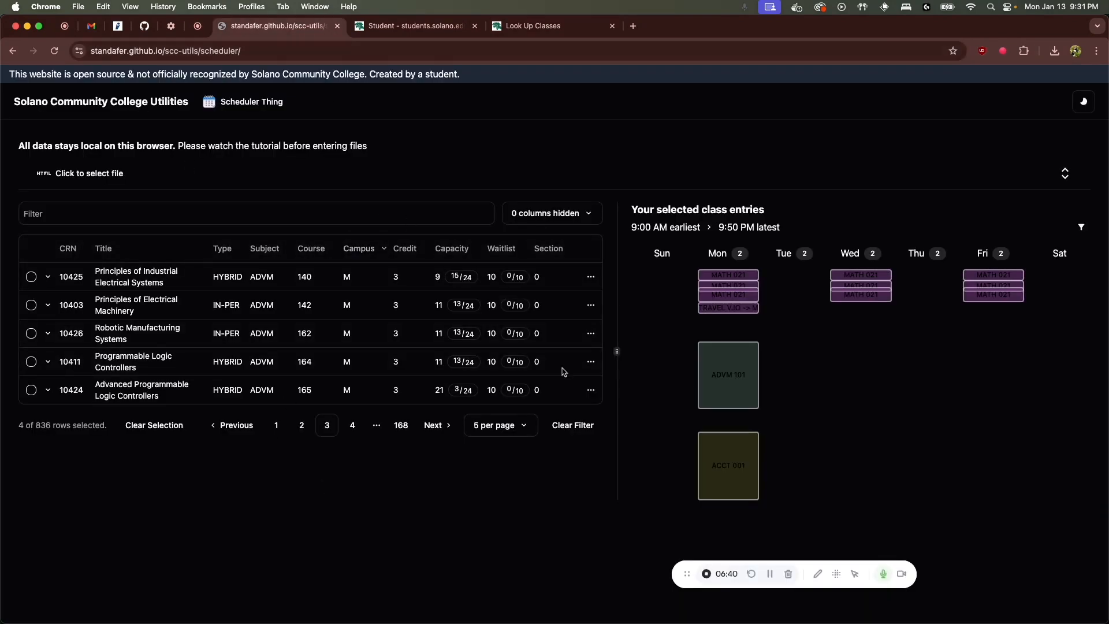
Go back to page 1 of the class list and turn on the Debug view of the filter's parse tree.
click(276, 426)
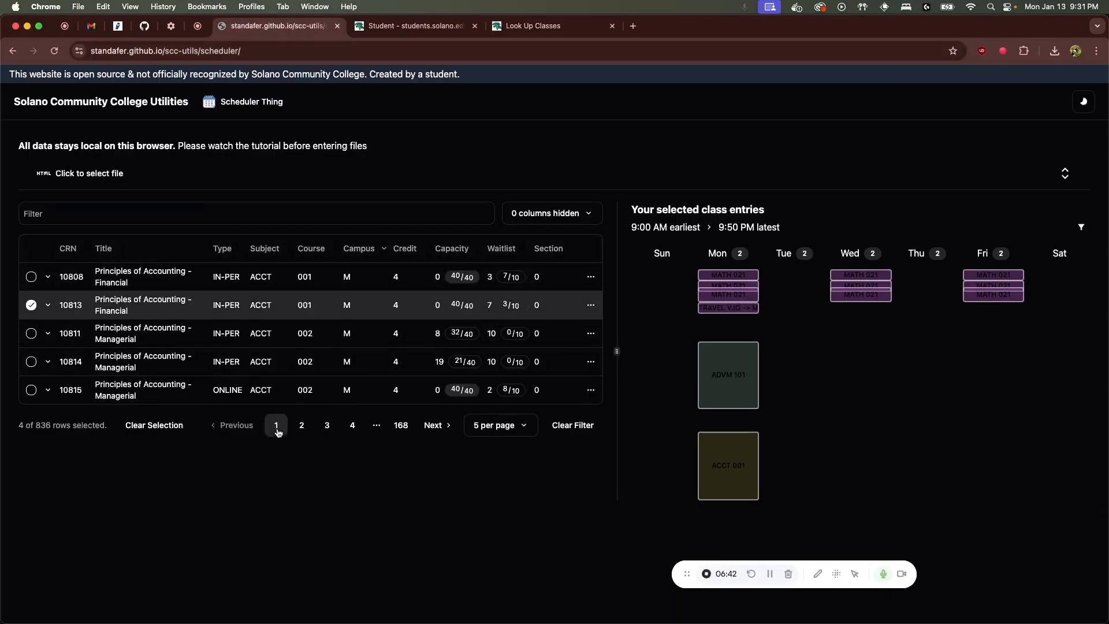
click(104, 219)
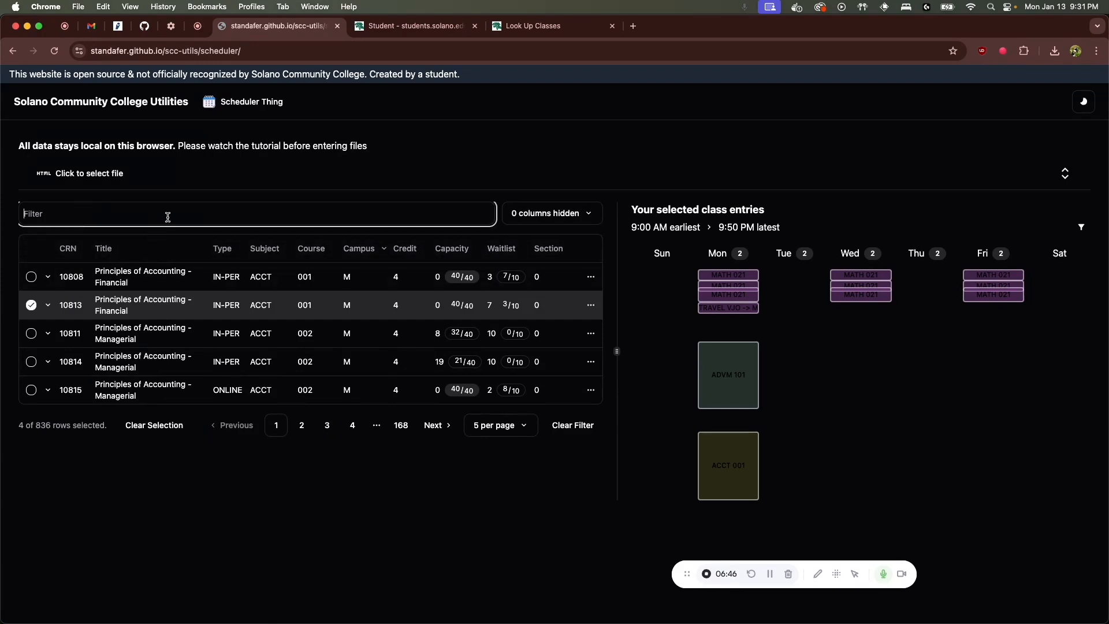
click(154, 196)
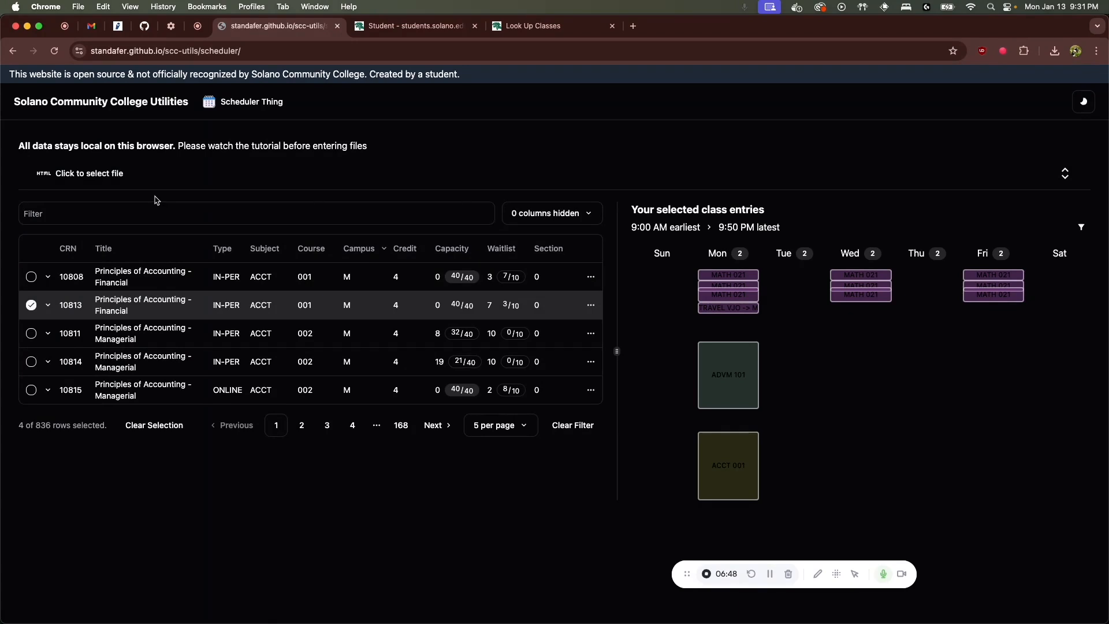
click(528, 216)
click(554, 397)
Filter the classes with subject: "ethn" and credit:> 2 to show the expression's parse tree.
click(182, 211)
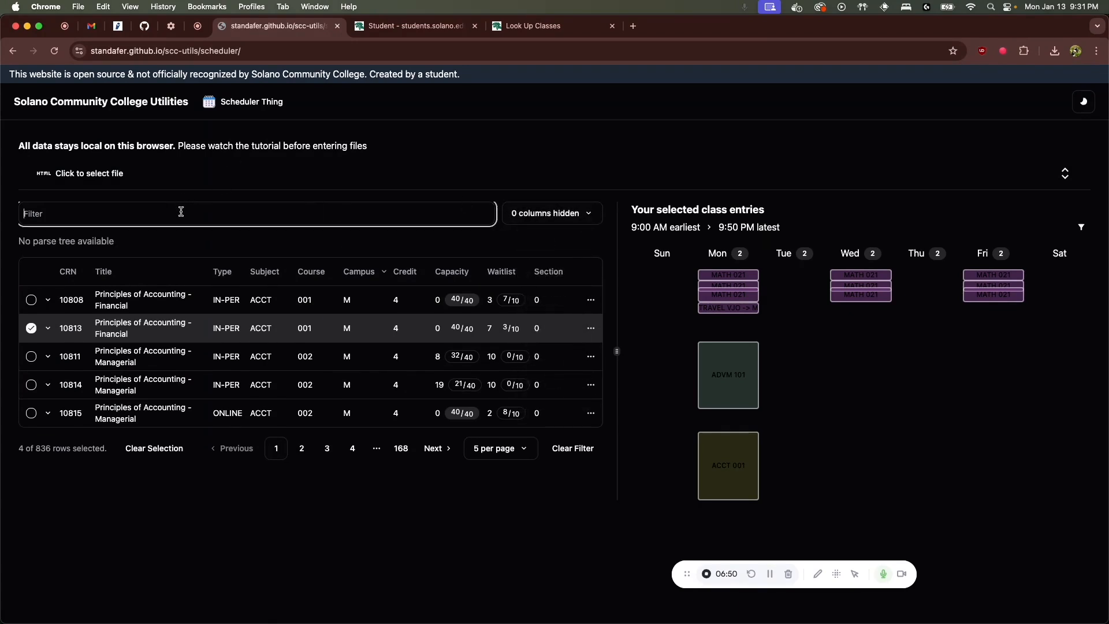
text(subject: "ethan")
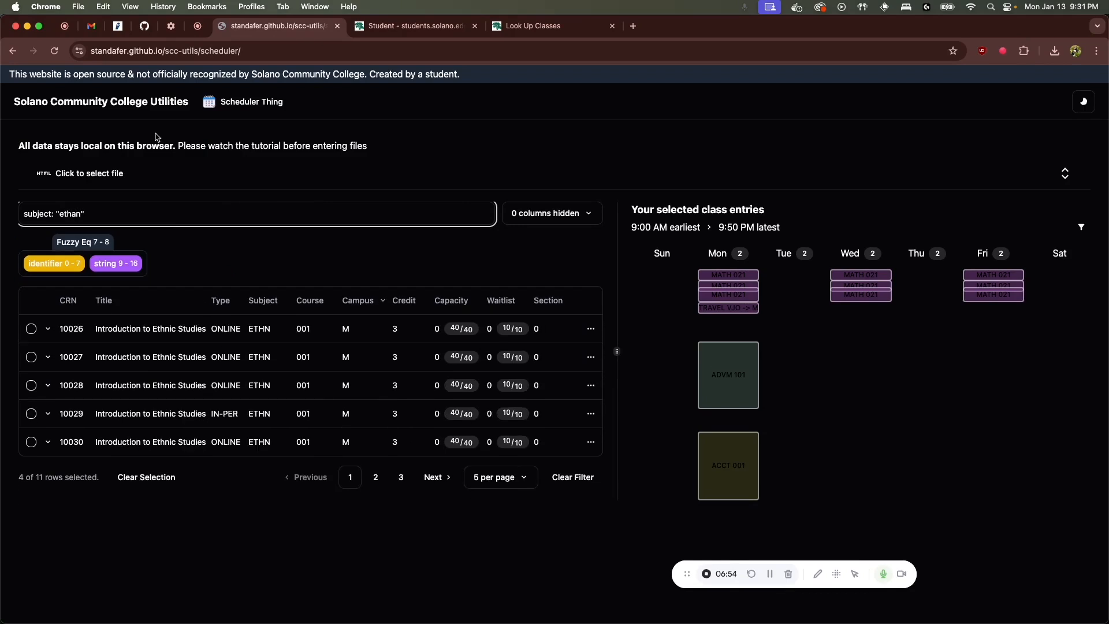
key(BackSpace)
key(BackSpace)
key(BackSpace)
key(BackSpace)
text(thn and credit)
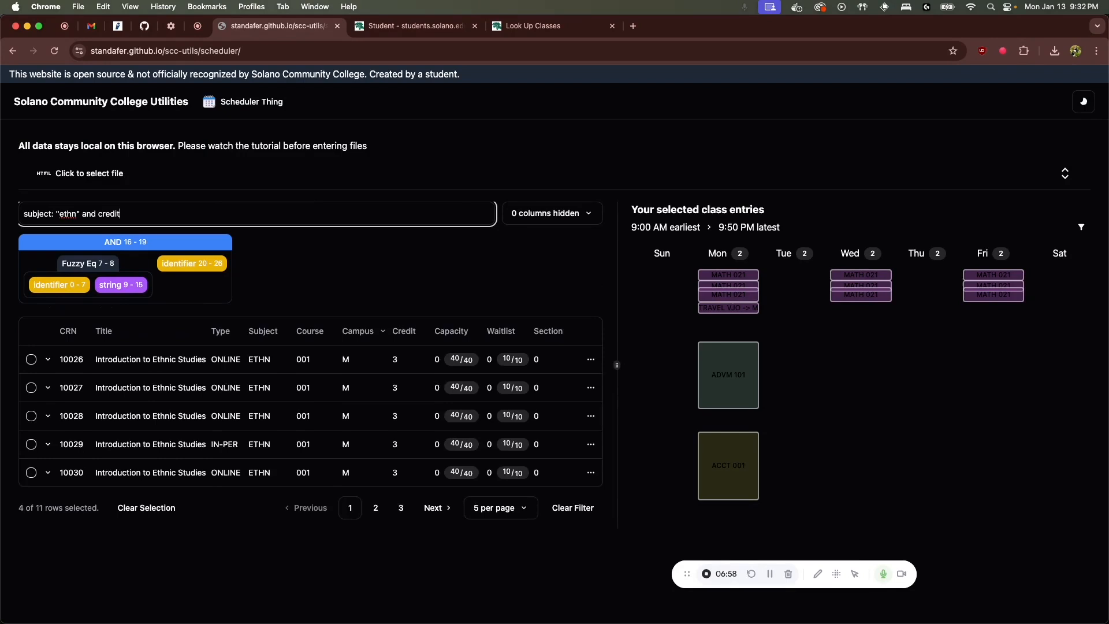
text(:> 3)
key(BackSpace)
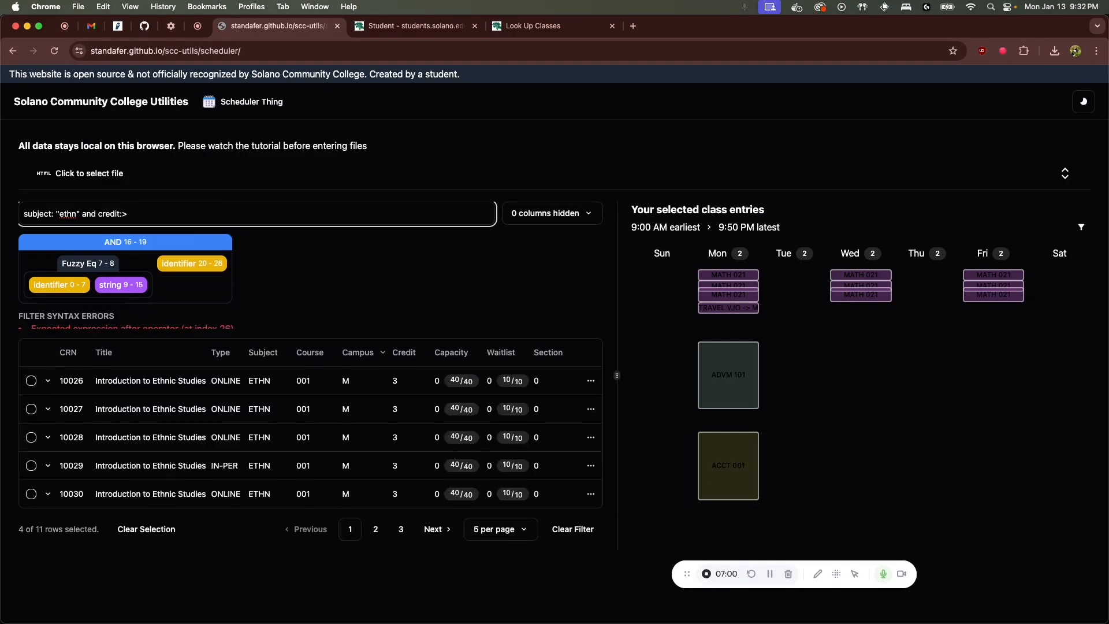
text(2)
Clear the filter and select the class Making Things 1 - 3D Technology, CRN 10390, on page 4.
key(super+a)
key(BackSpace)
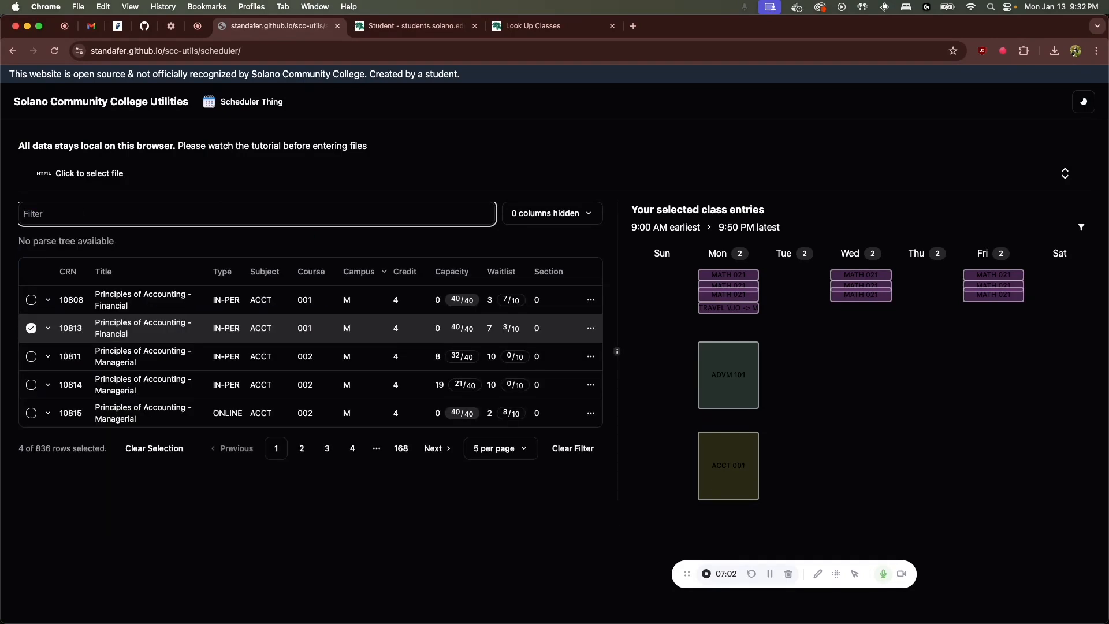
click(353, 449)
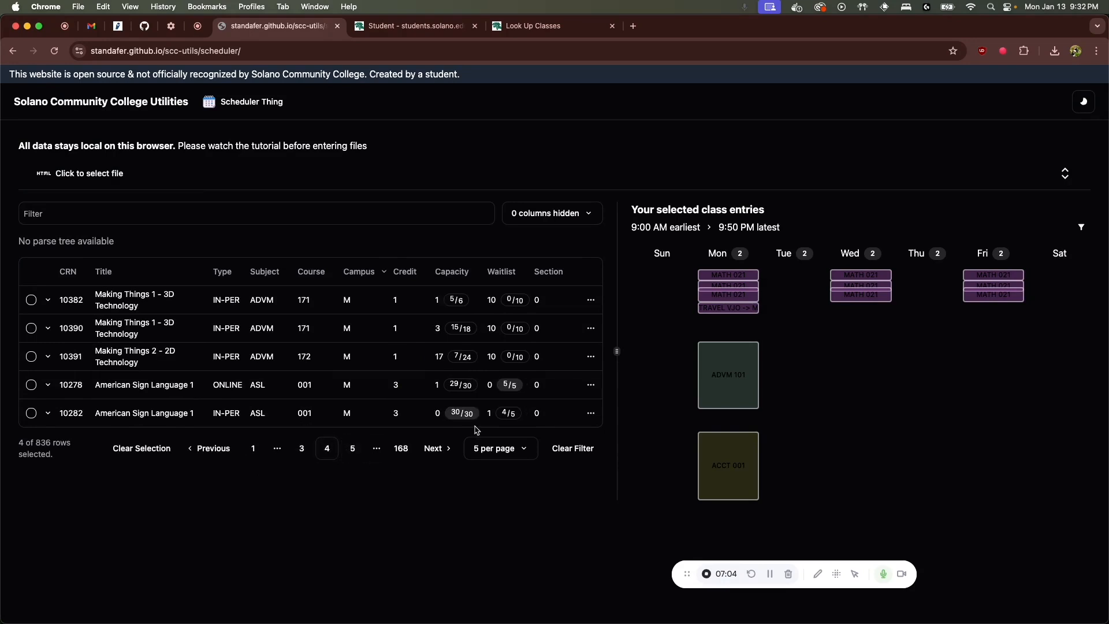
click(188, 222)
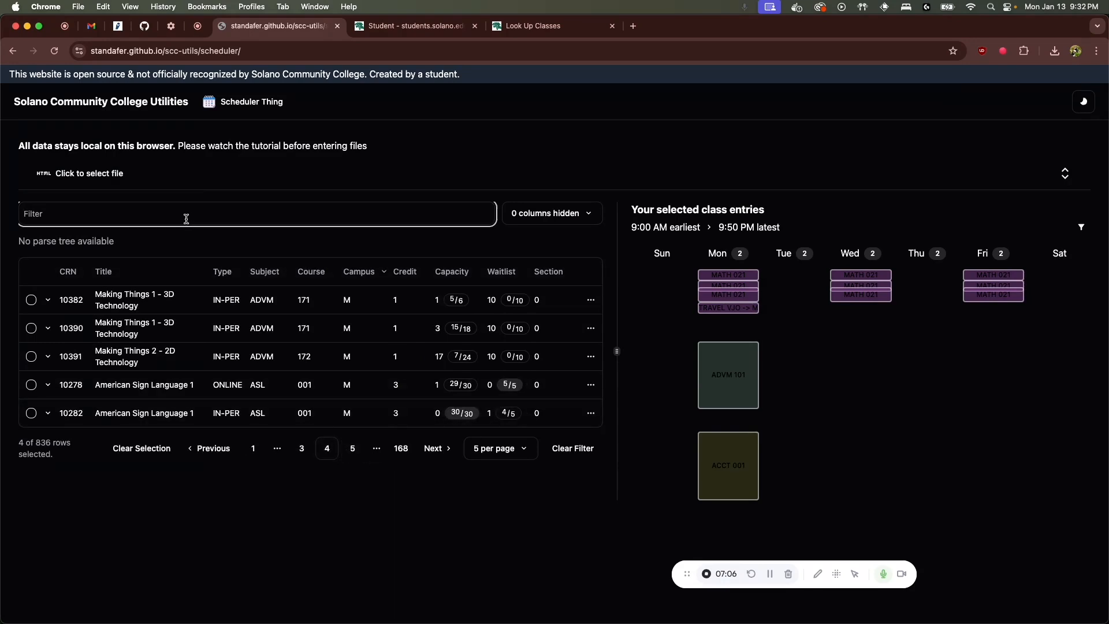
click(31, 328)
Filter the class table with selected: true to list only the chosen classes.
click(29, 213)
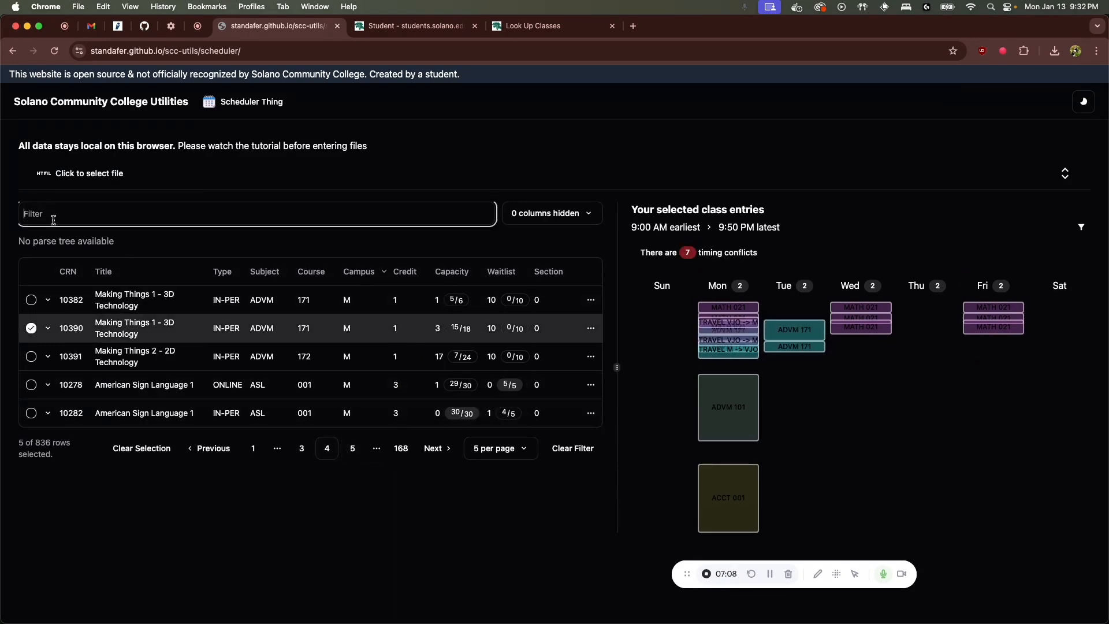
text(selected)
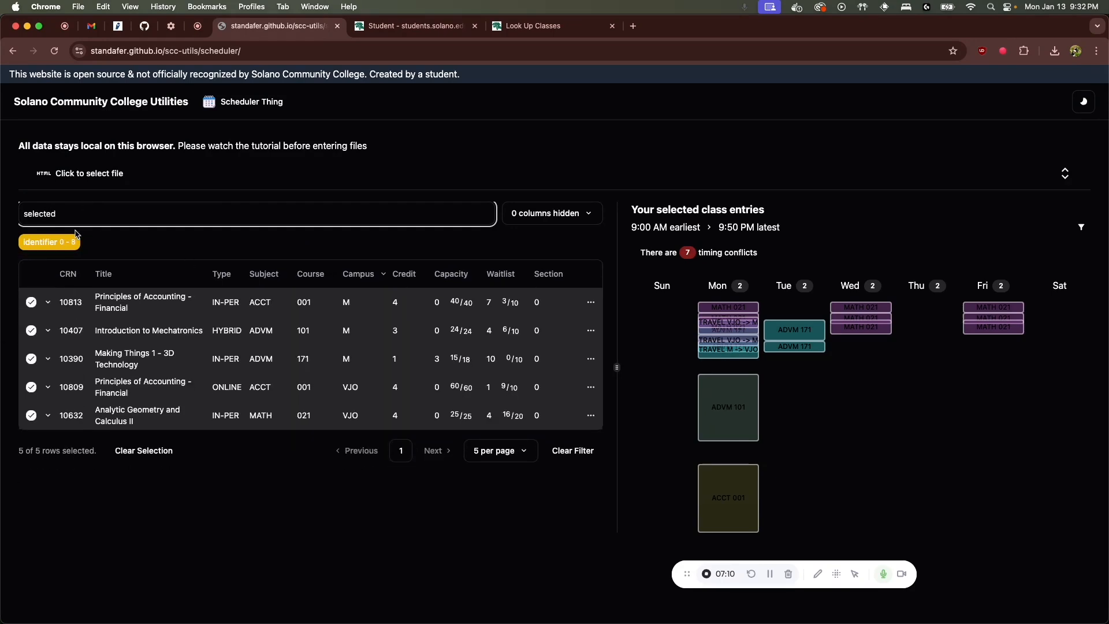
text(: true)
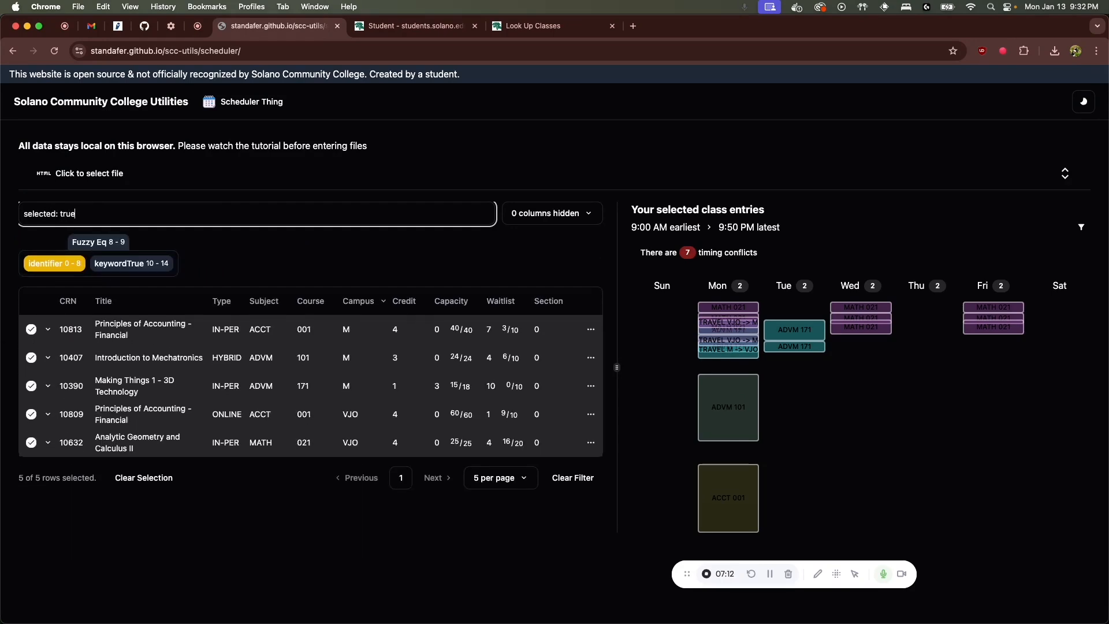
key(super+a)
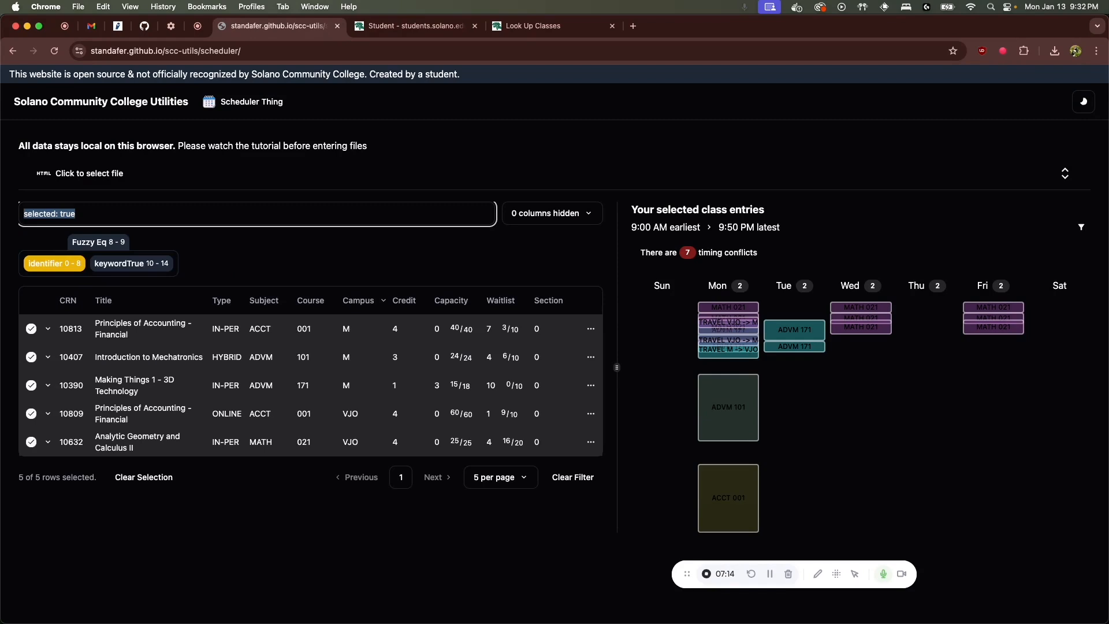
Hide the Section column of the class table.
click(528, 213)
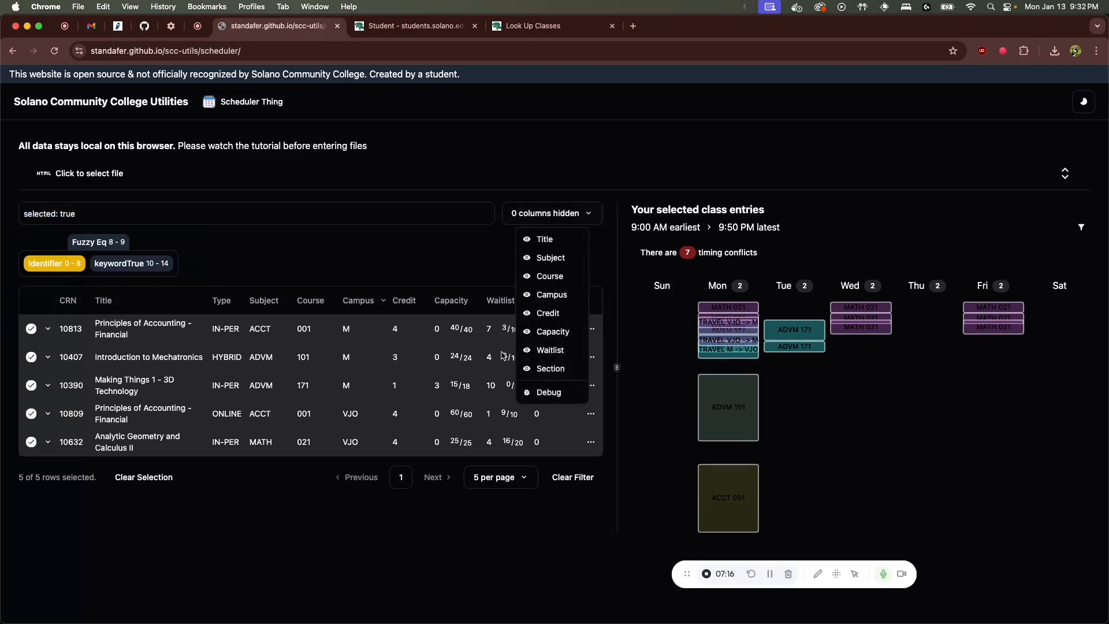
click(535, 376)
click(625, 370)
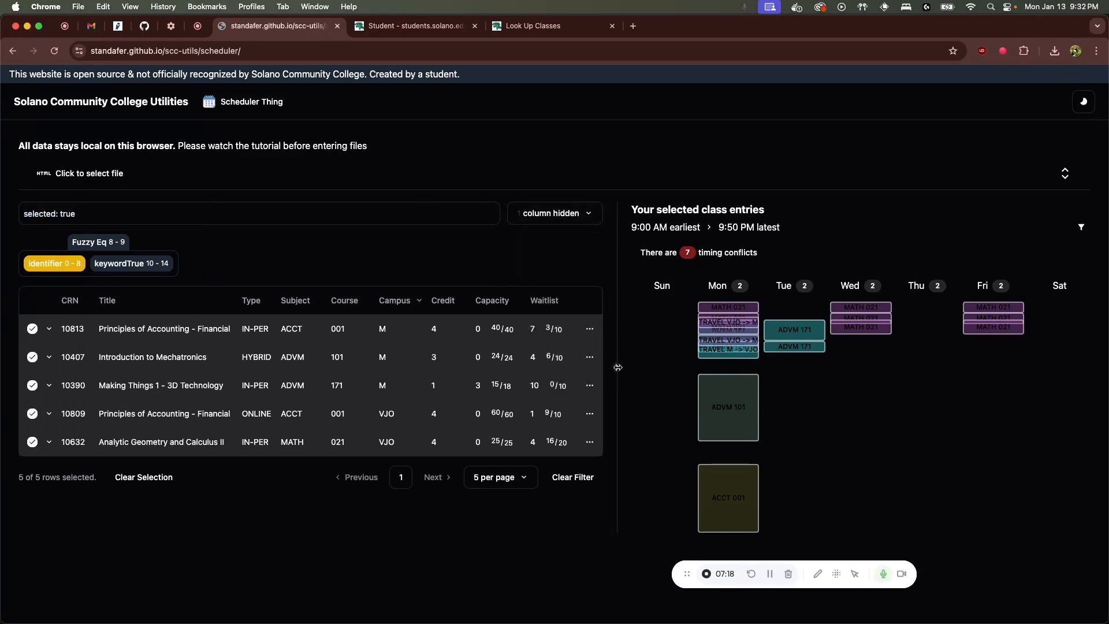
Widen the class table pane slightly and switch the page to the light theme.
drag(618, 367, 650, 411)
click(1087, 106)
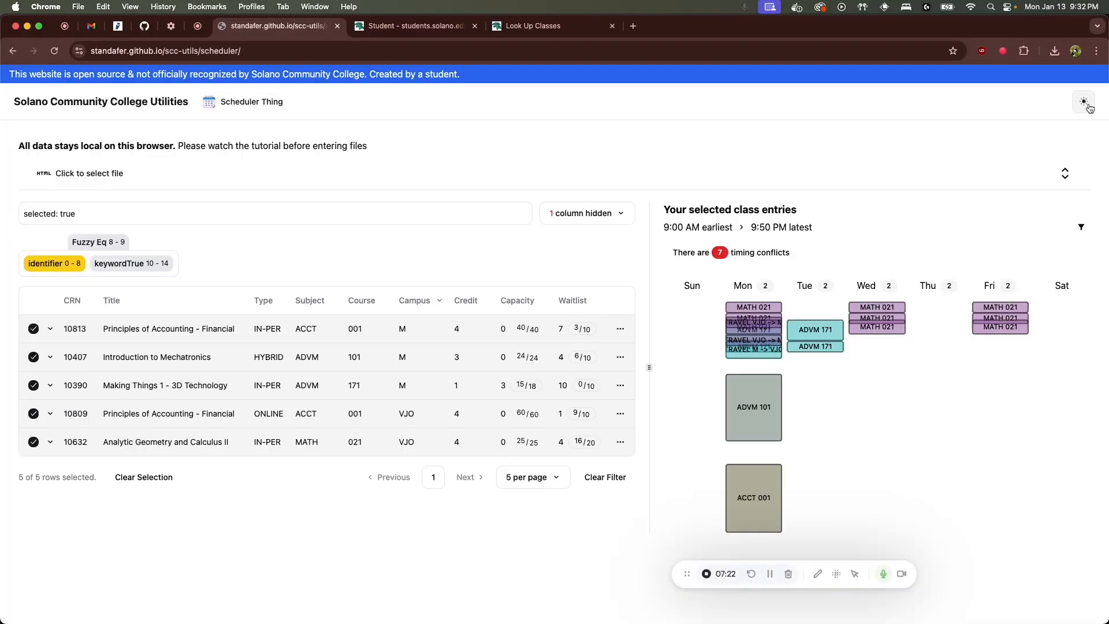
click(613, 211)
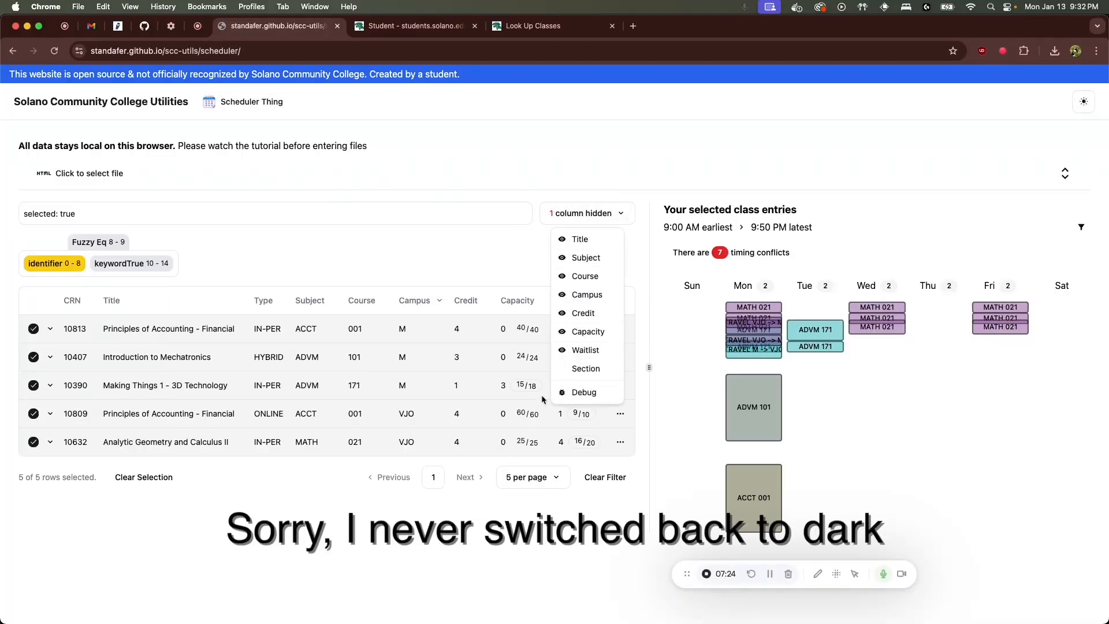
click(320, 275)
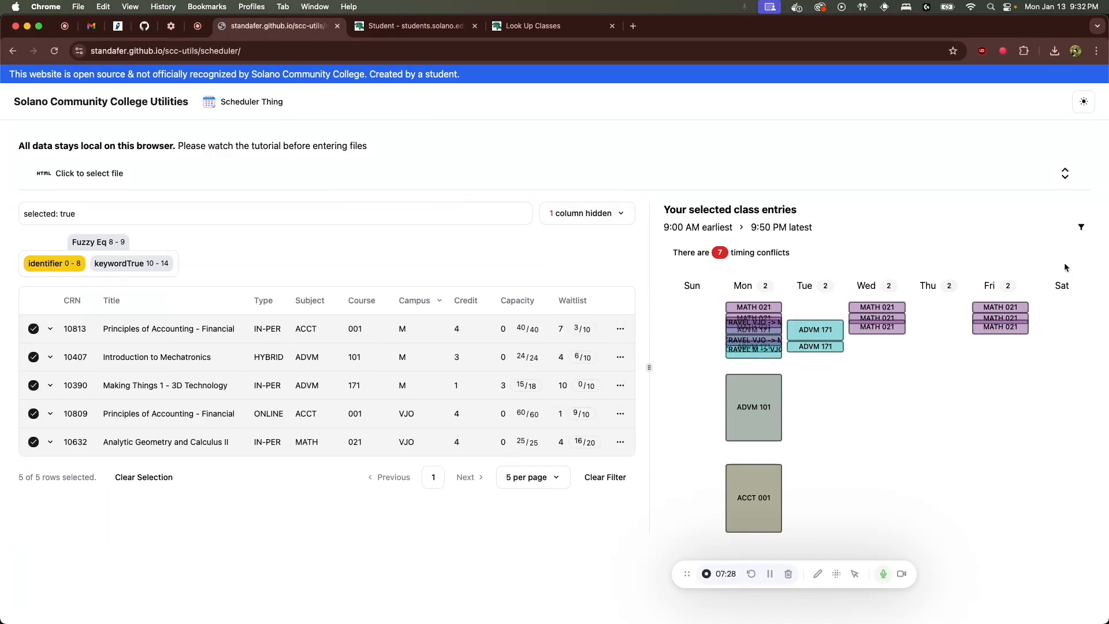
Enable Include waitlist for the schedule's click filter and filter the class table by the Monday ADVM 101 entry.
click(1075, 232)
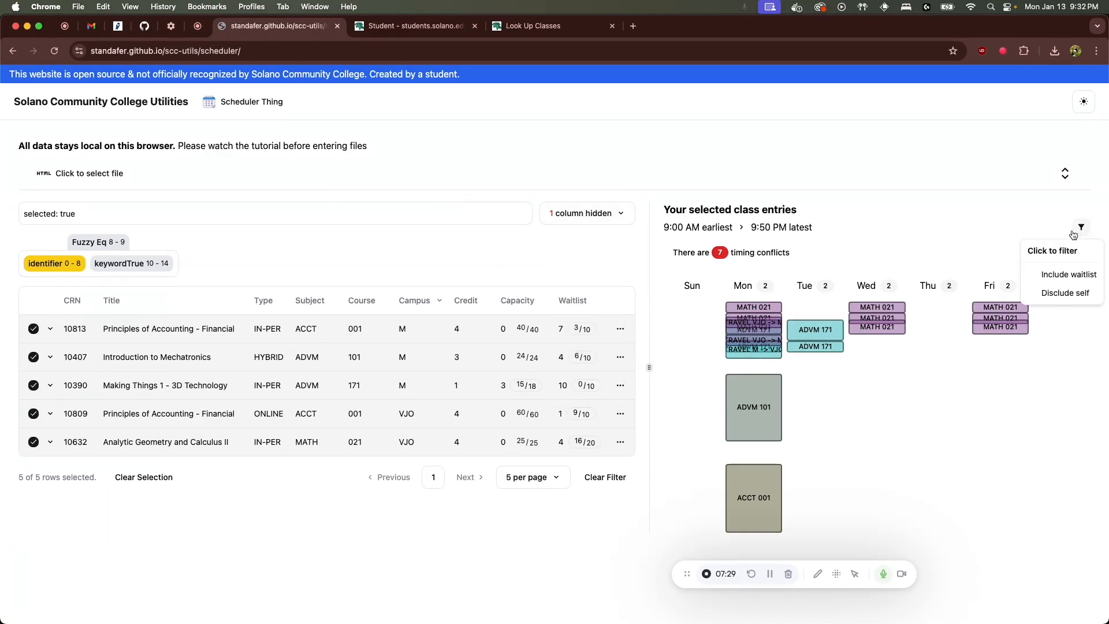
click(1061, 276)
click(751, 413)
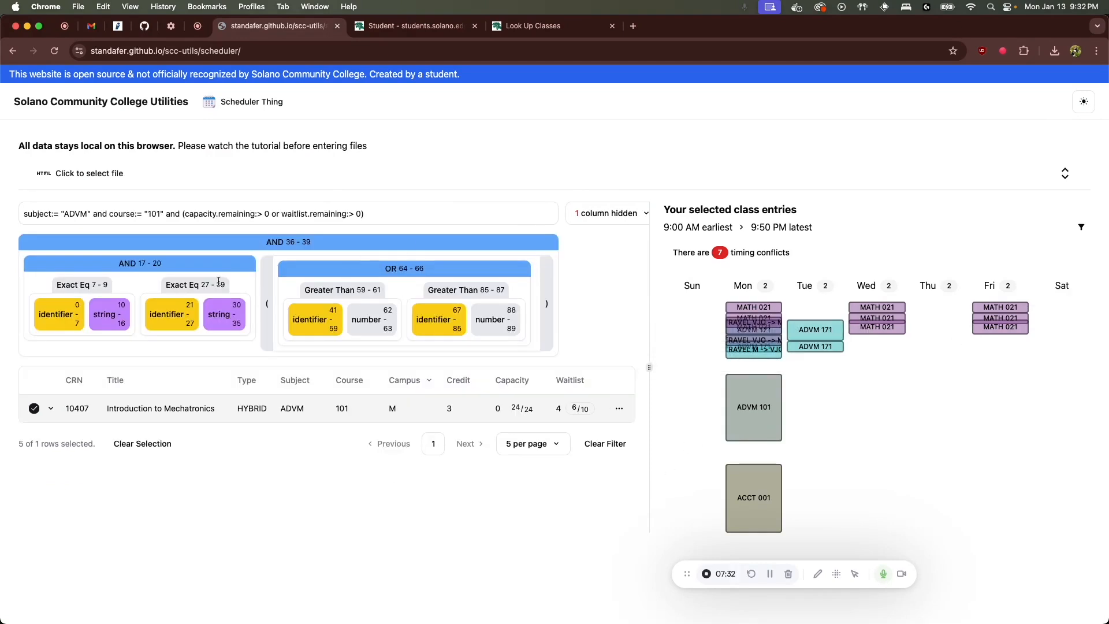
Enable Disclude self for the schedule's click filter and filter the class table by the ADVM 101 entry.
click(1079, 229)
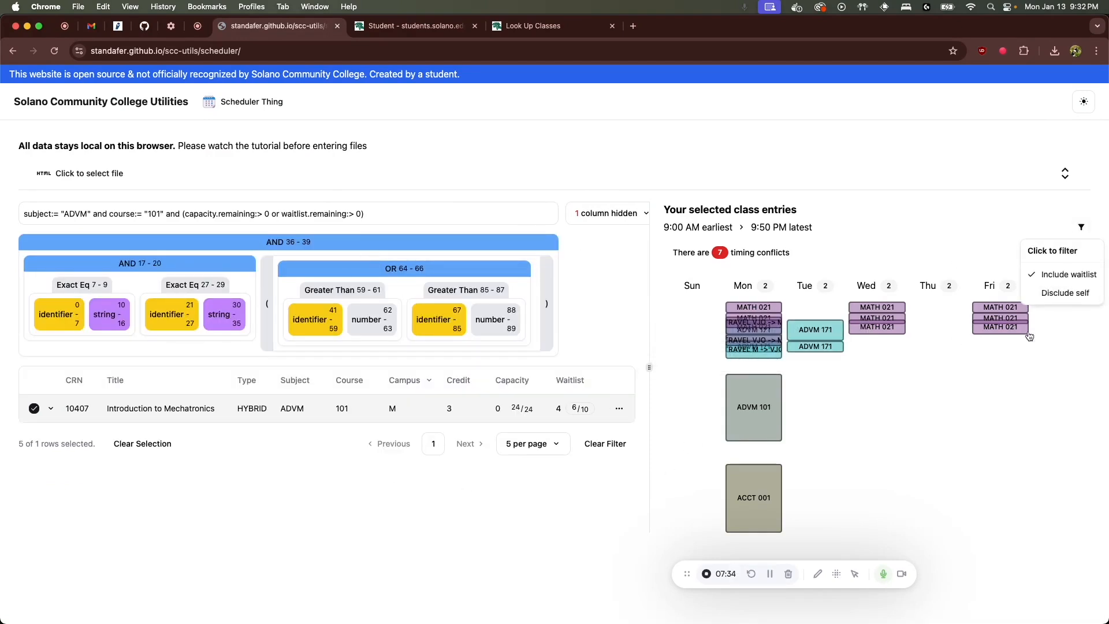
click(1059, 293)
click(736, 402)
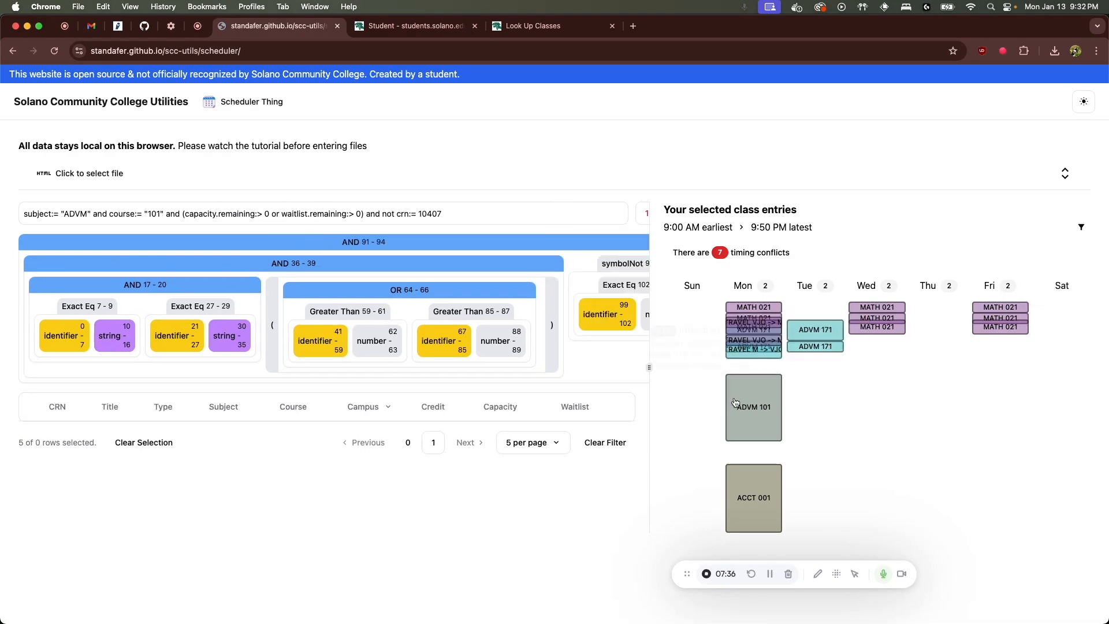
Turn off Disclude self and filter the class table by the ACCT 001 entry in the weekly schedule.
click(1080, 228)
click(1059, 294)
click(755, 472)
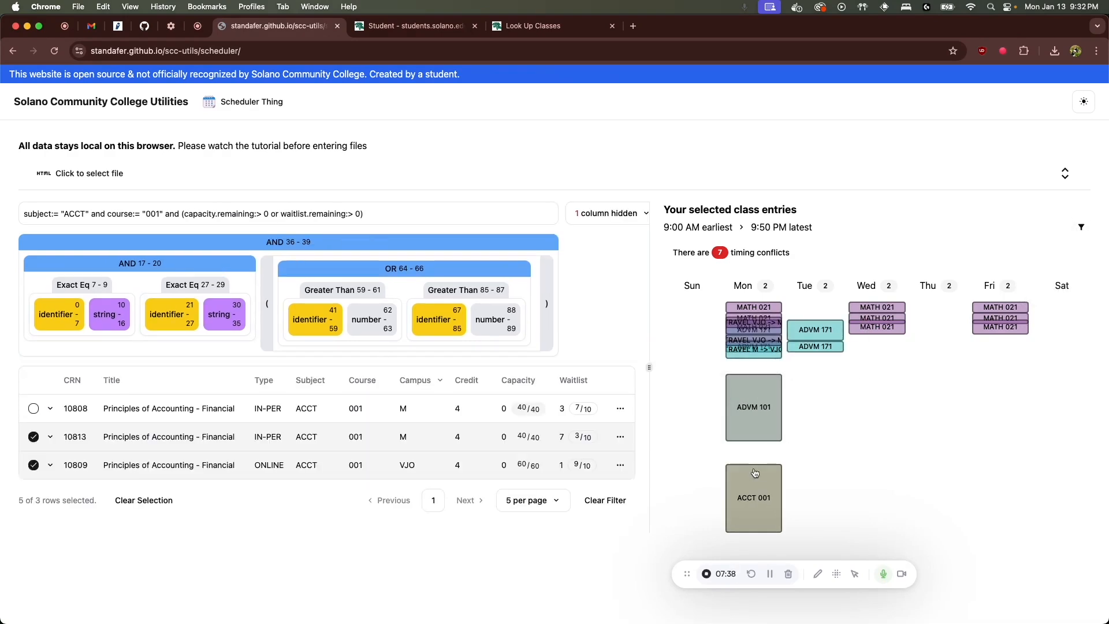
Clear the filter and search the class table for "analyt.
click(621, 437)
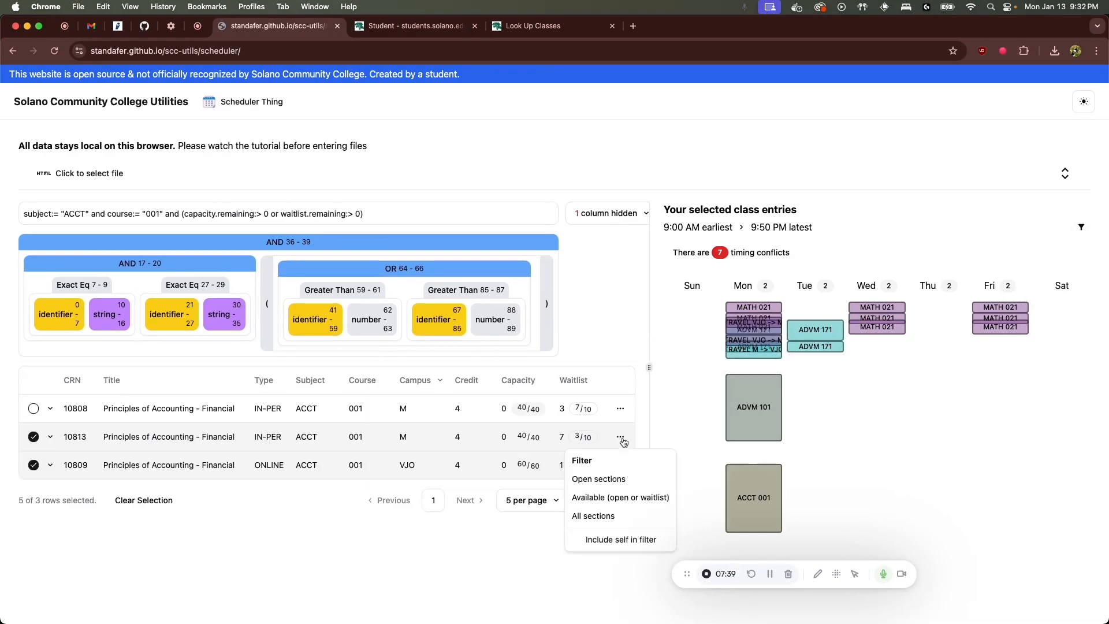
click(612, 510)
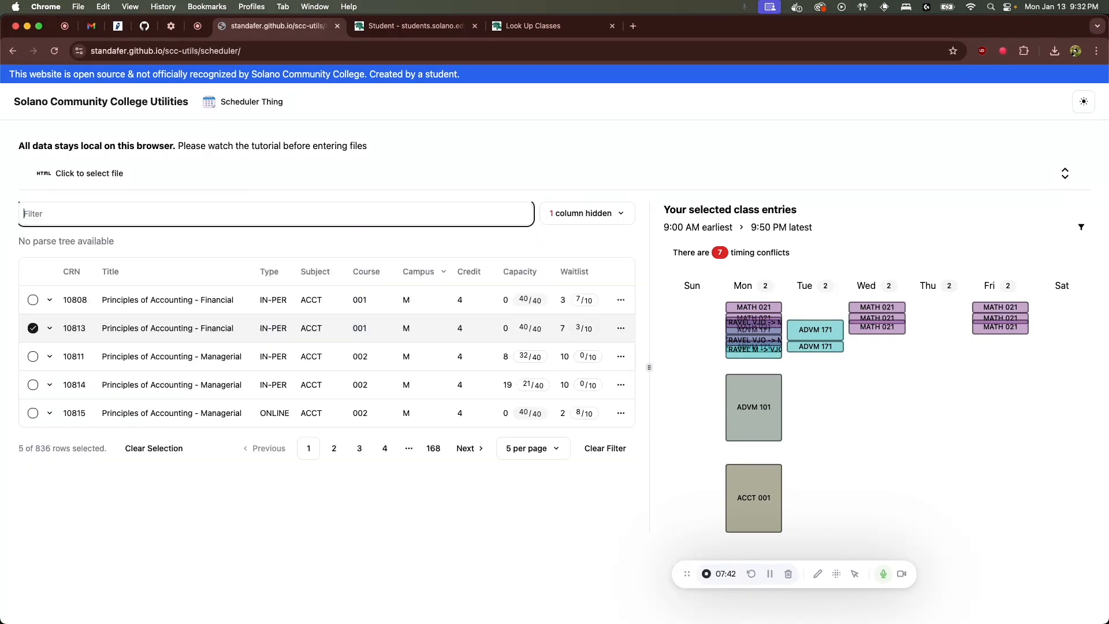
text("ana)
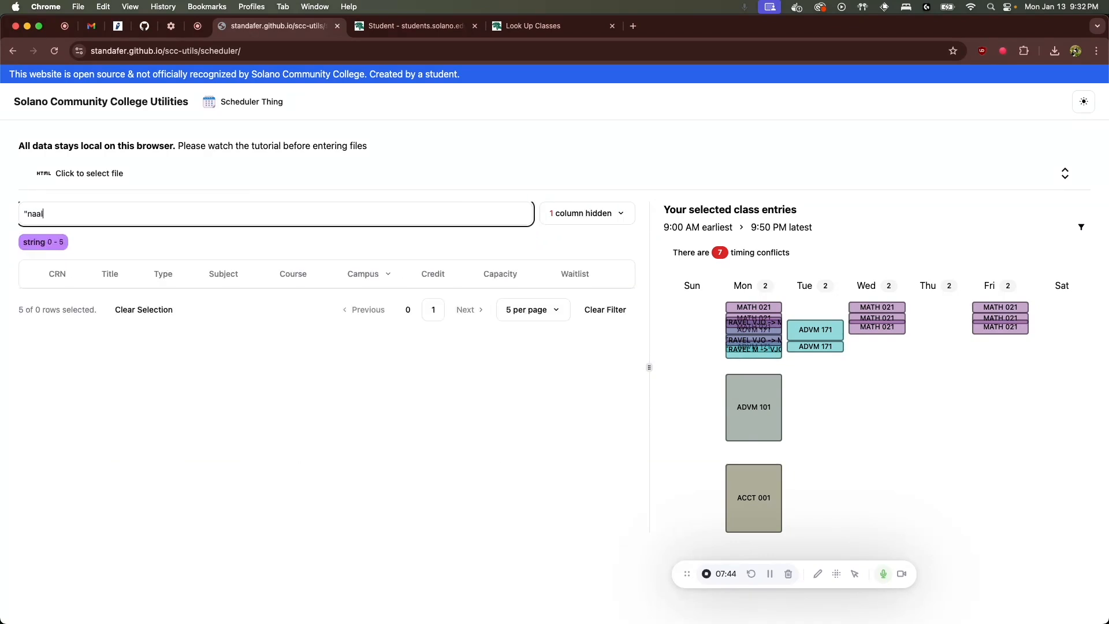
text(lyt)
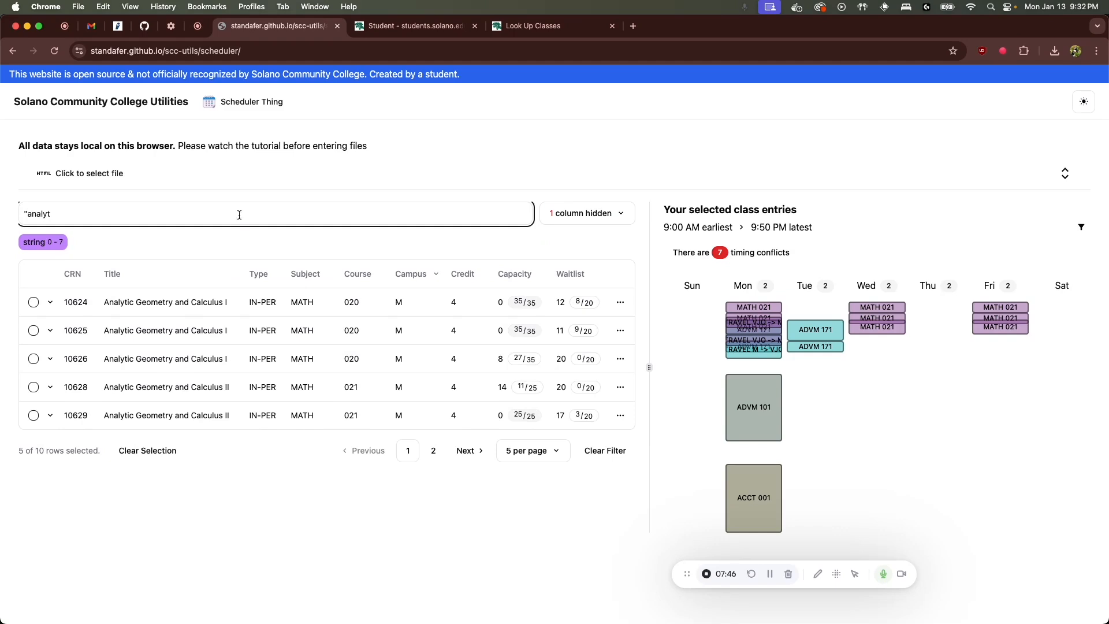
Filter the table to the open sections of Analytic Geometry and Calculus I, starting from the row of CRN 10624.
click(107, 296)
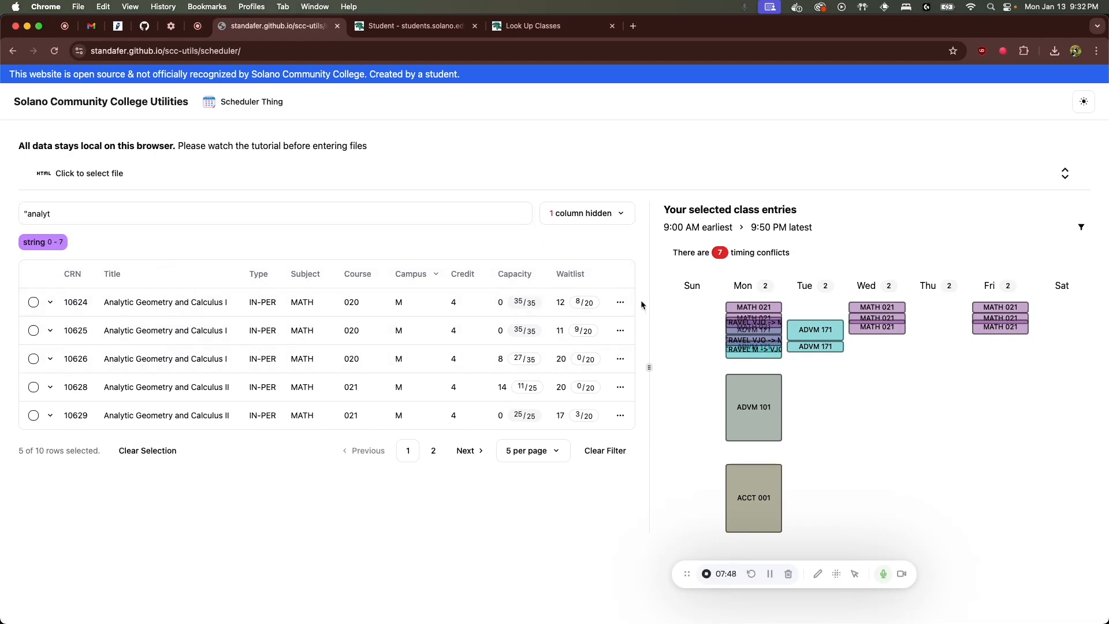
drag(148, 303, 629, 305)
click(620, 302)
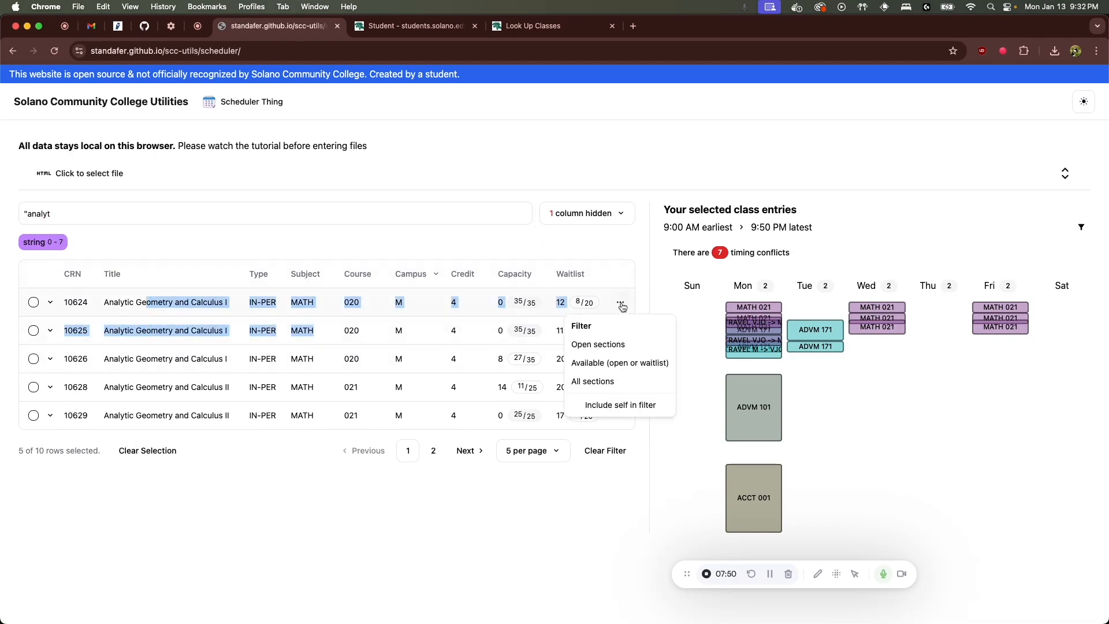
click(623, 350)
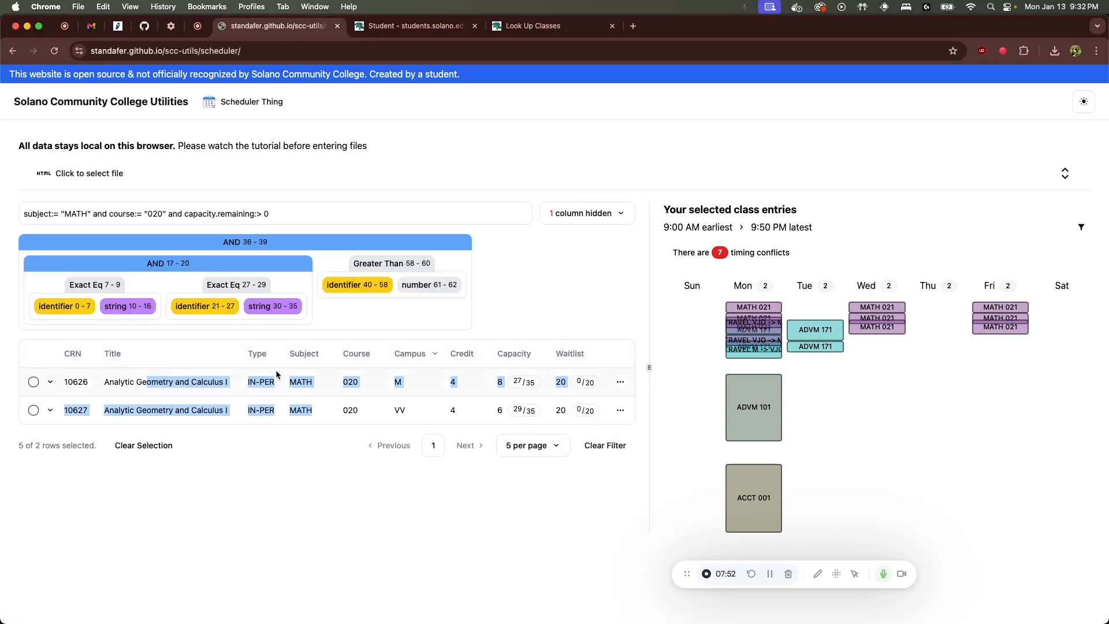
Turn on Include self in filter from the CRN 10626 row and filter to its available (open or waitlist) sections.
click(619, 383)
click(611, 484)
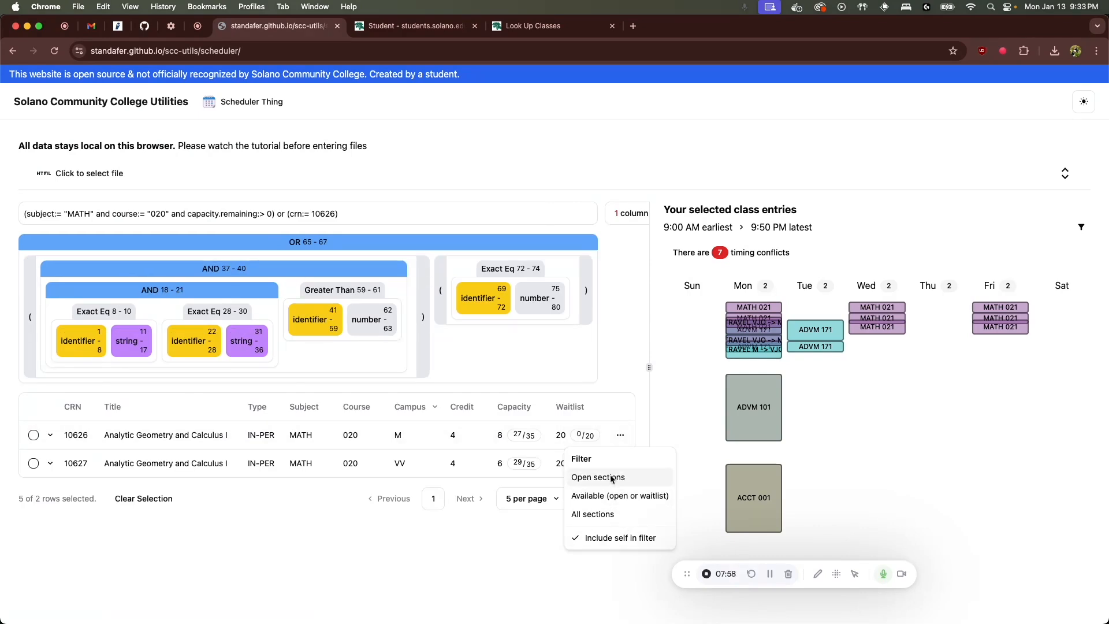
click(611, 497)
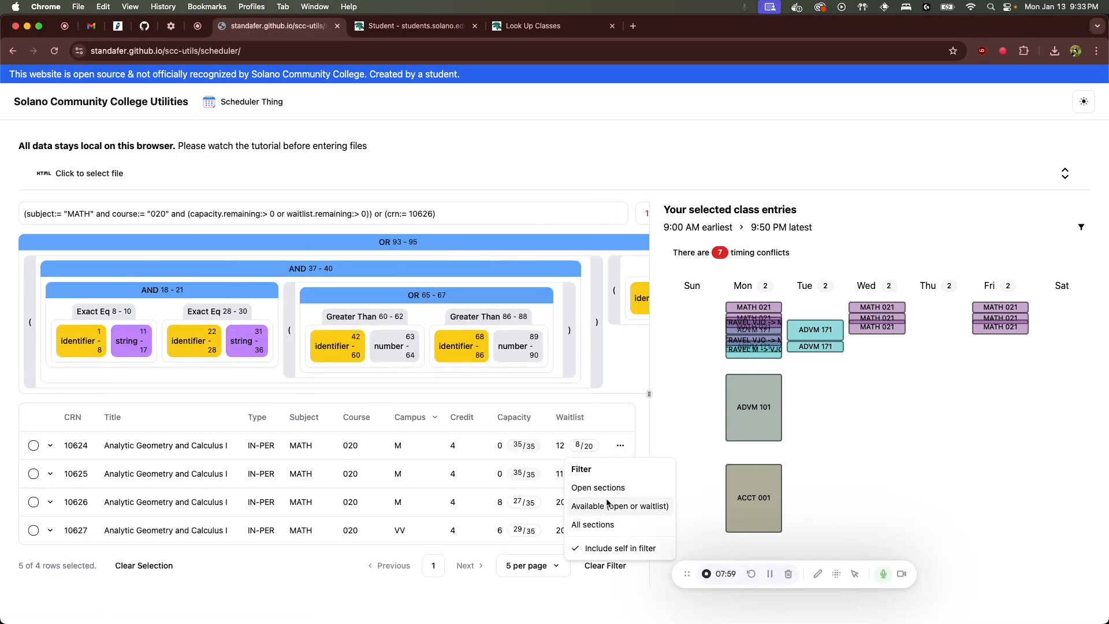
click(673, 524)
Filter to the open MATH 020 sections from the CRN 10624 row with the class itself included.
click(629, 460)
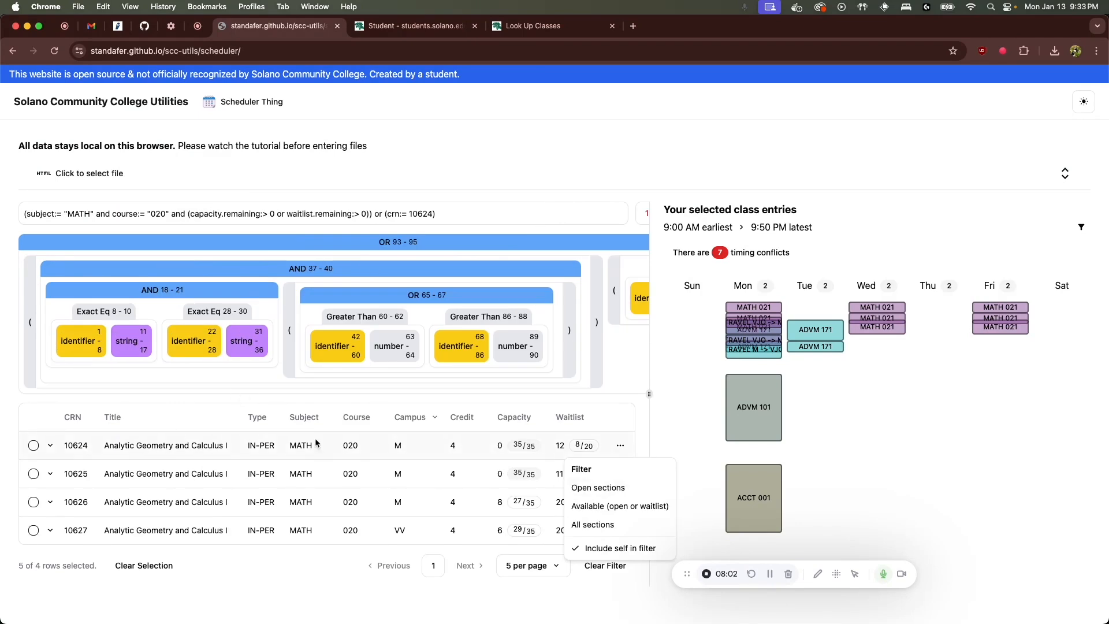
click(316, 443)
click(620, 474)
click(606, 488)
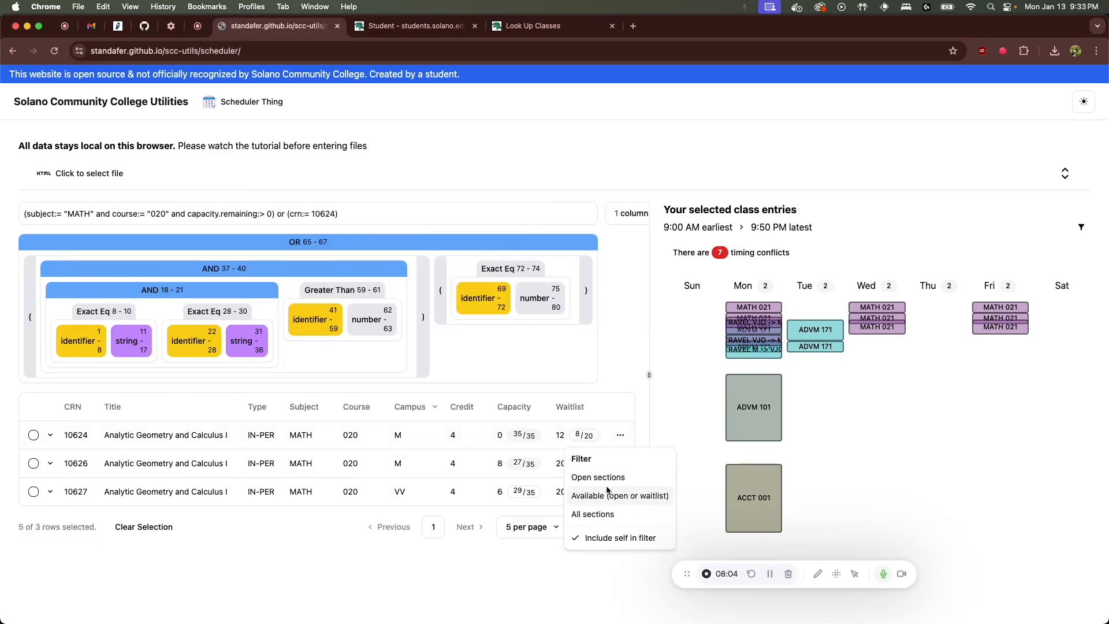
Turn off Include self in filter for CRN 10624 and list only the open MATH 020 sections.
click(452, 476)
click(621, 435)
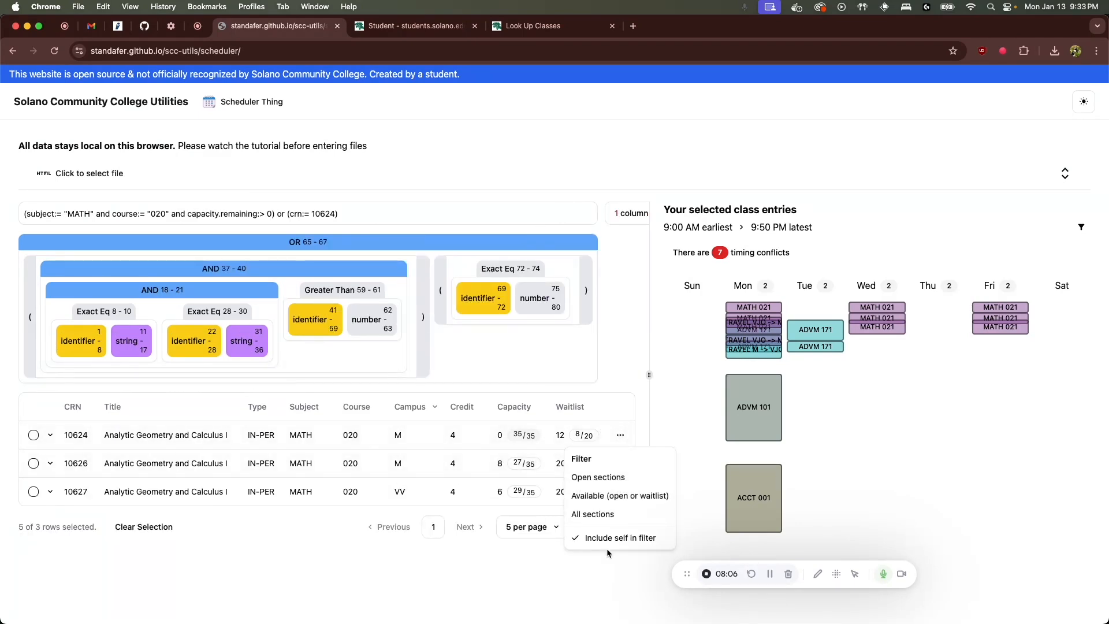
click(607, 480)
Expand CRN 10626, examine the details of its Tuesday MATH 020 meetings, and collapse the row.
drag(425, 401, 621, 412)
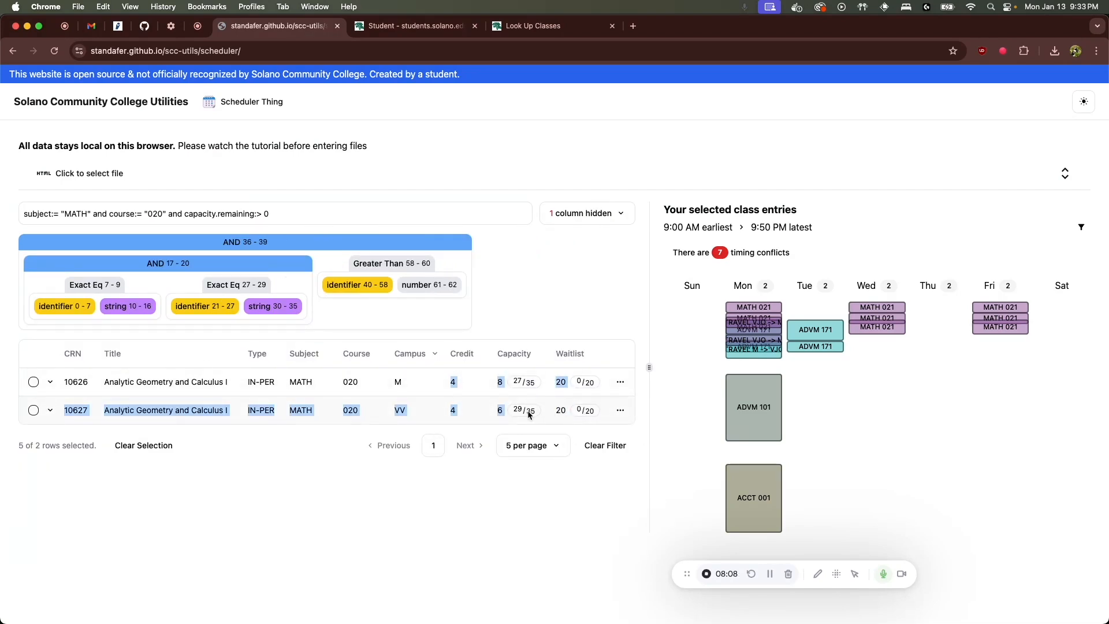
click(350, 398)
click(50, 382)
scroll(272, 442, down, 2)
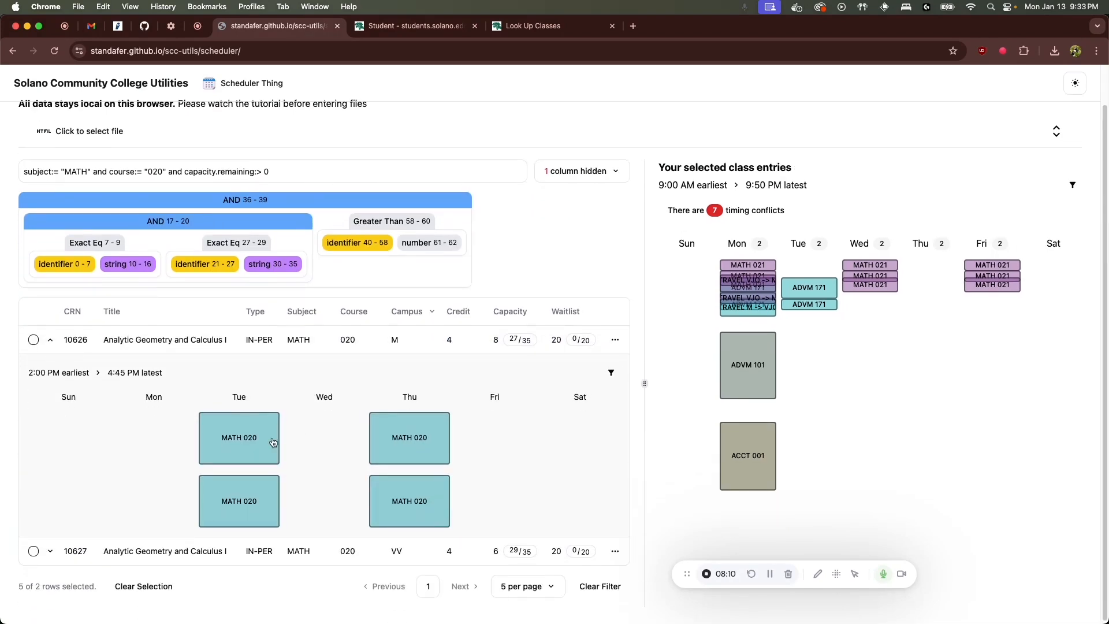
mouse_move(199, 413)
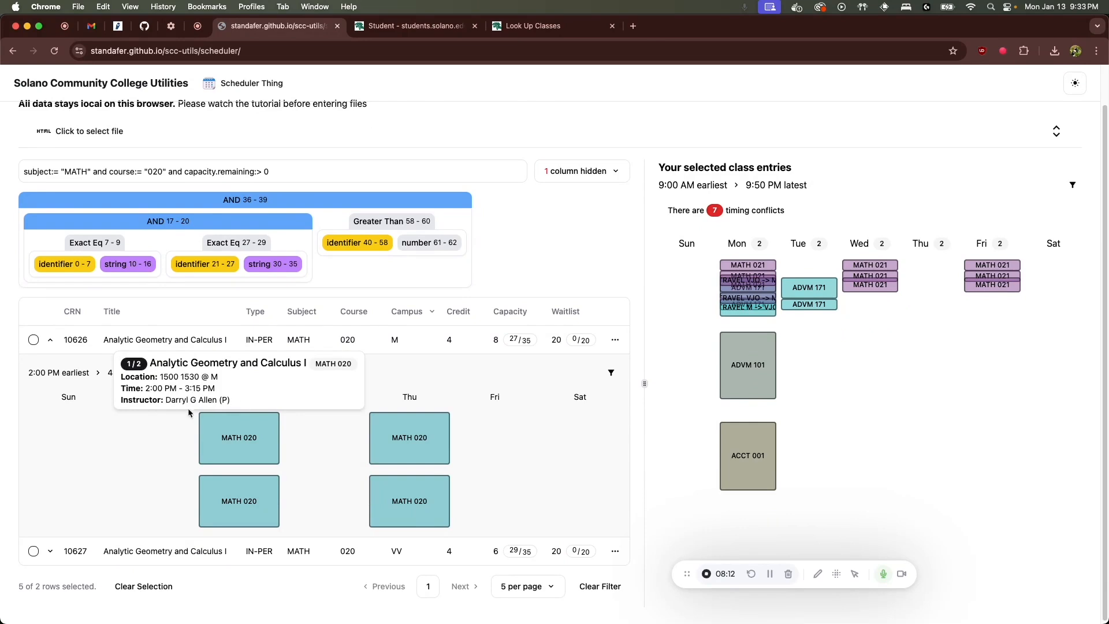
mouse_move(245, 487)
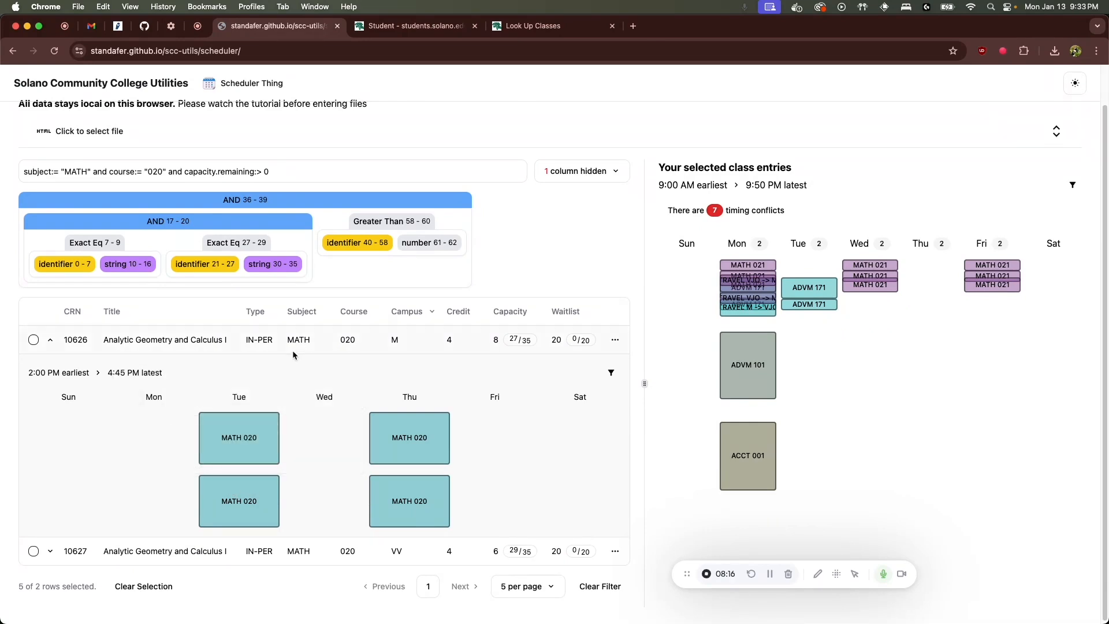
scroll(730, 317, down, 1)
click(50, 337)
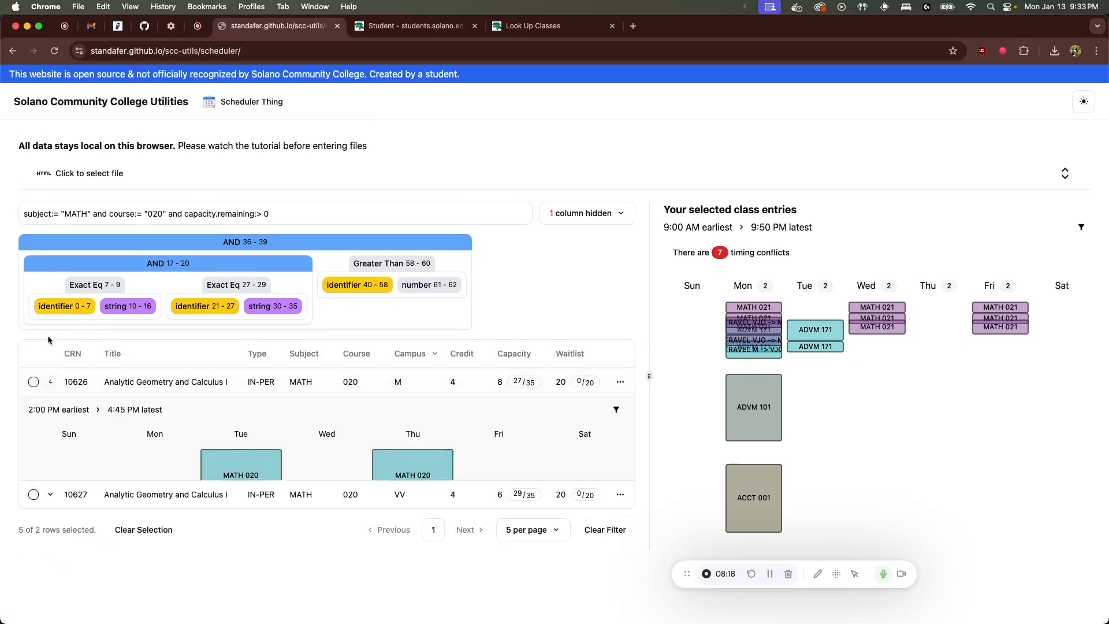
Remove the conflicting ADVM 171 class from the selection through the timing conflicts list.
click(715, 250)
click(1026, 292)
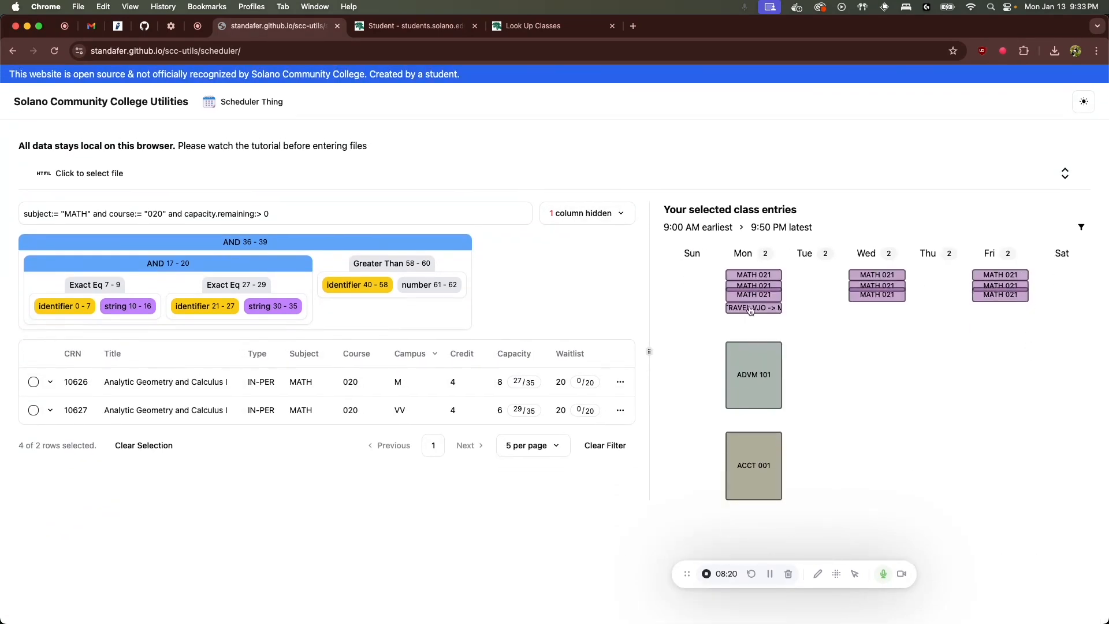
Filter the table to available MATH 021 sections from Monday's travel entry and deselect CRN 10632.
click(769, 311)
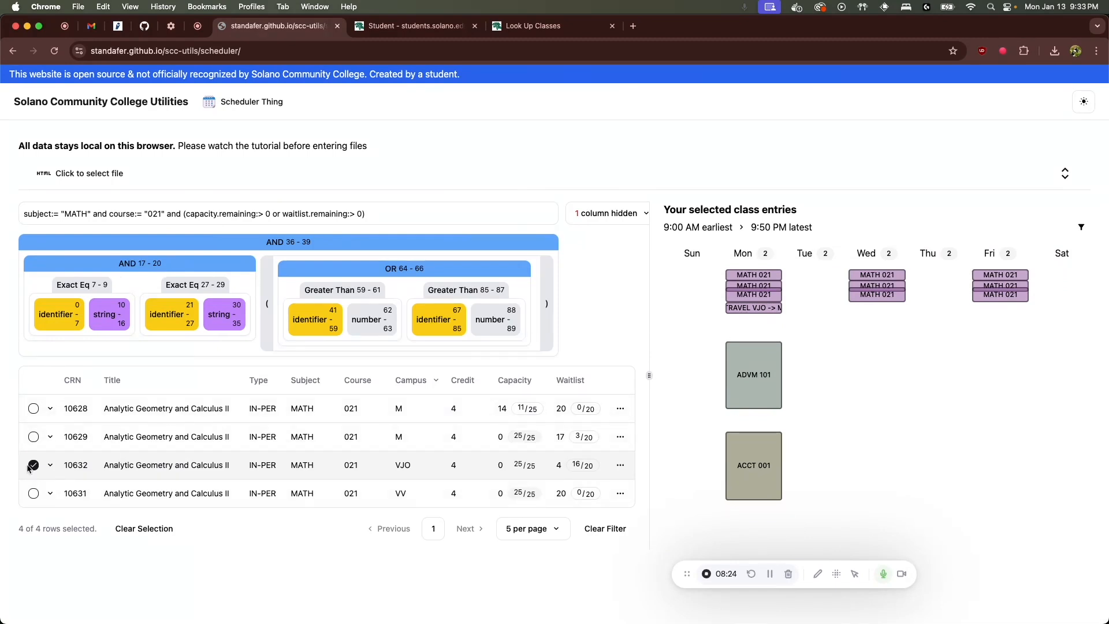
click(34, 465)
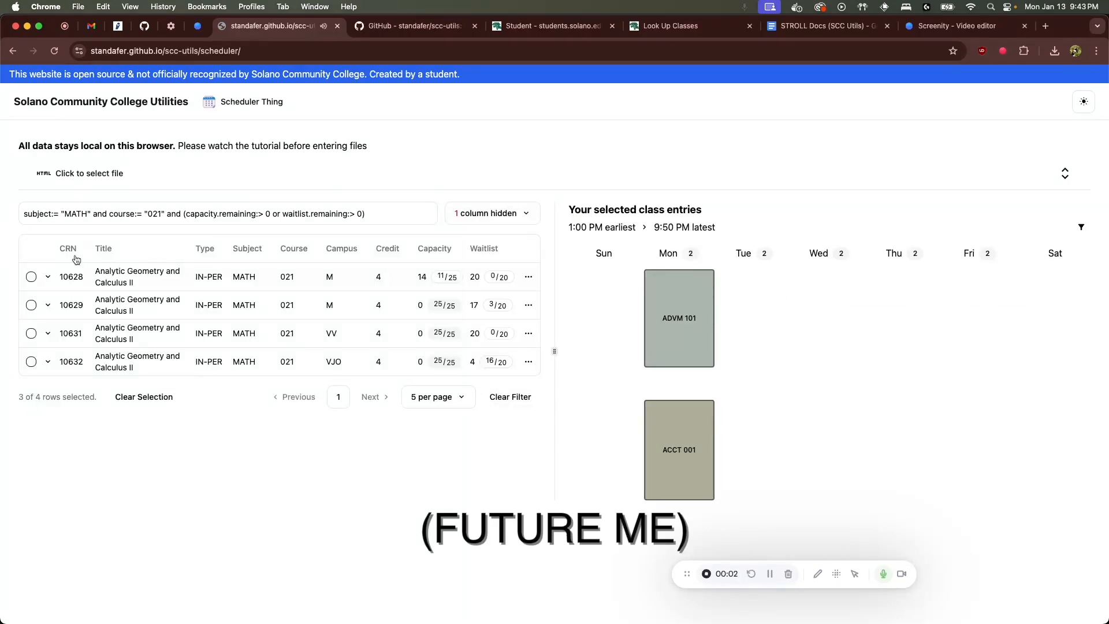
Try the MATH 021 sections CRN 10628 and CRN 10629 in the schedule one at a time, deselecting each again.
click(32, 278)
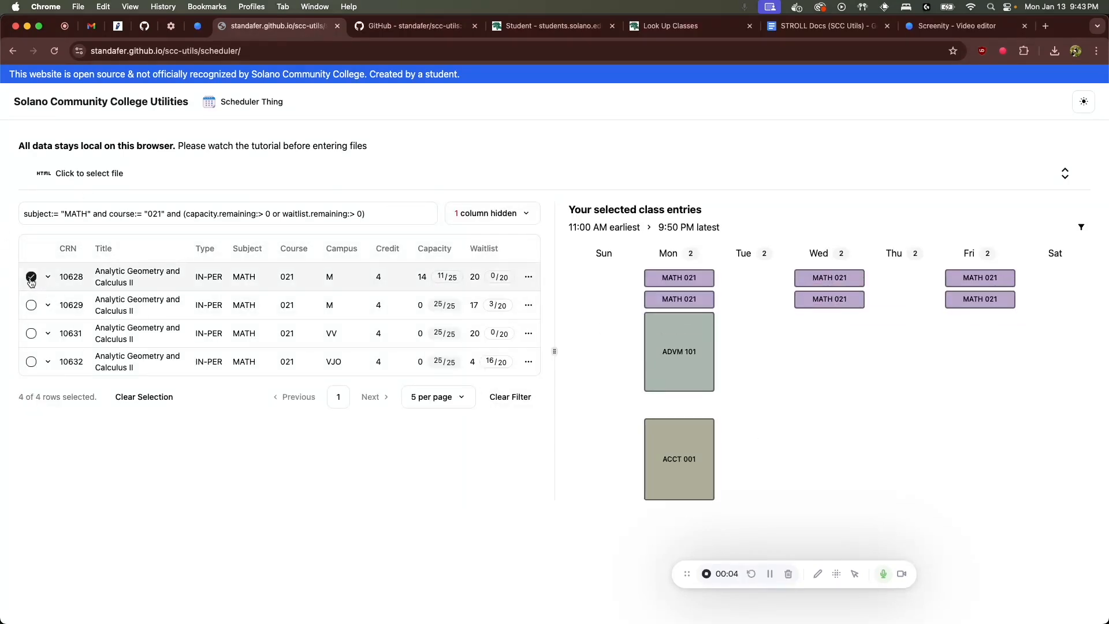
click(32, 279)
click(29, 307)
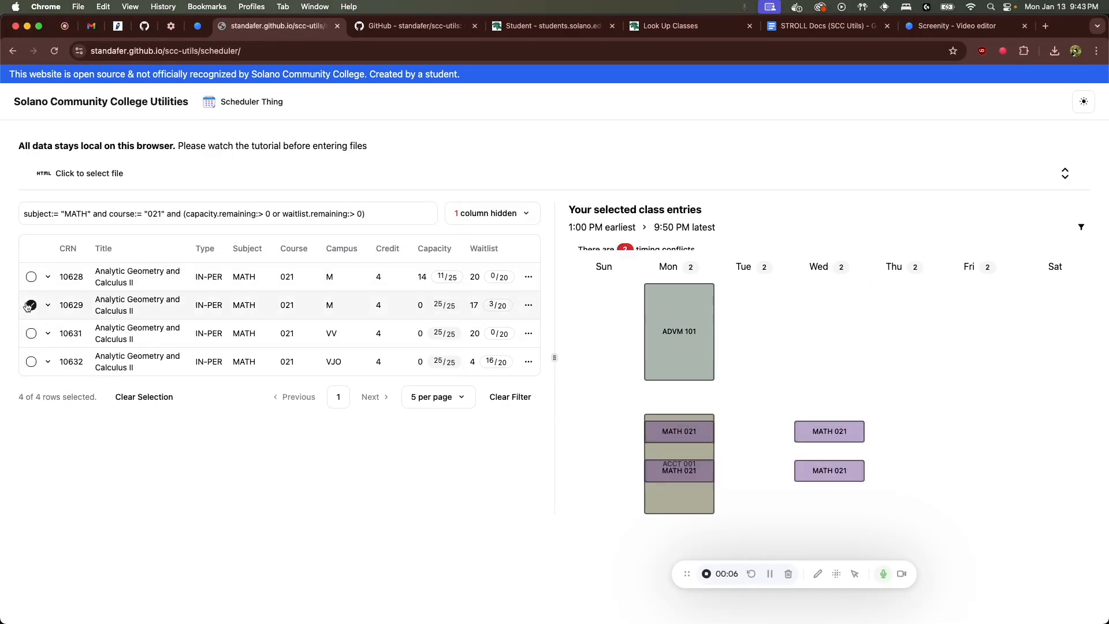
click(29, 306)
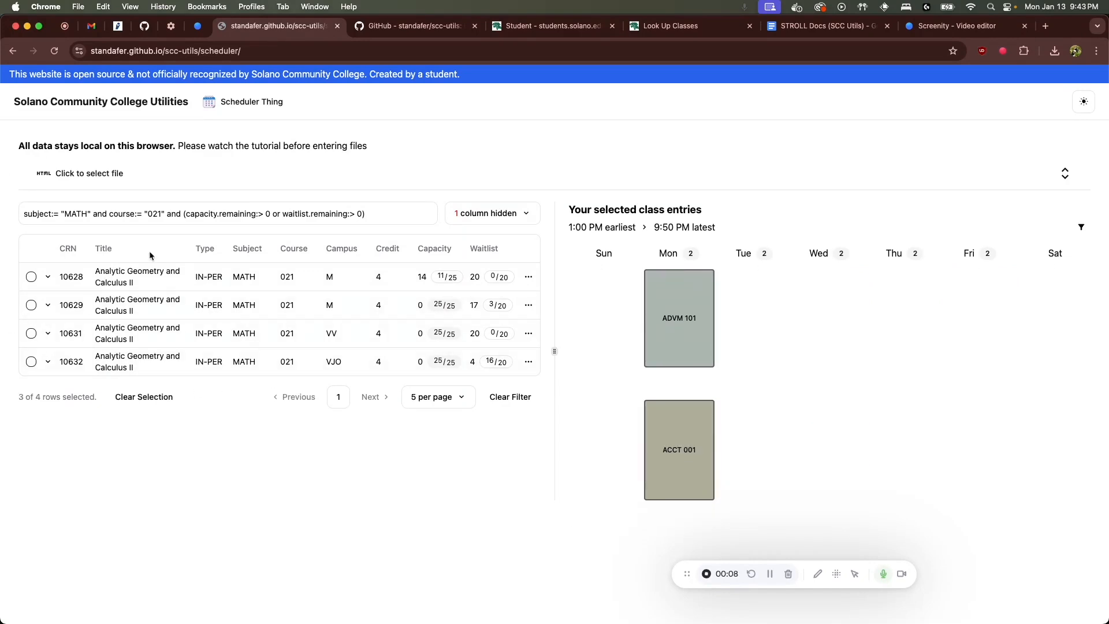
Filter the class table with selected and copy the CRN 10809 of the online Principles of Accounting - Financial class.
triple_click(359, 215)
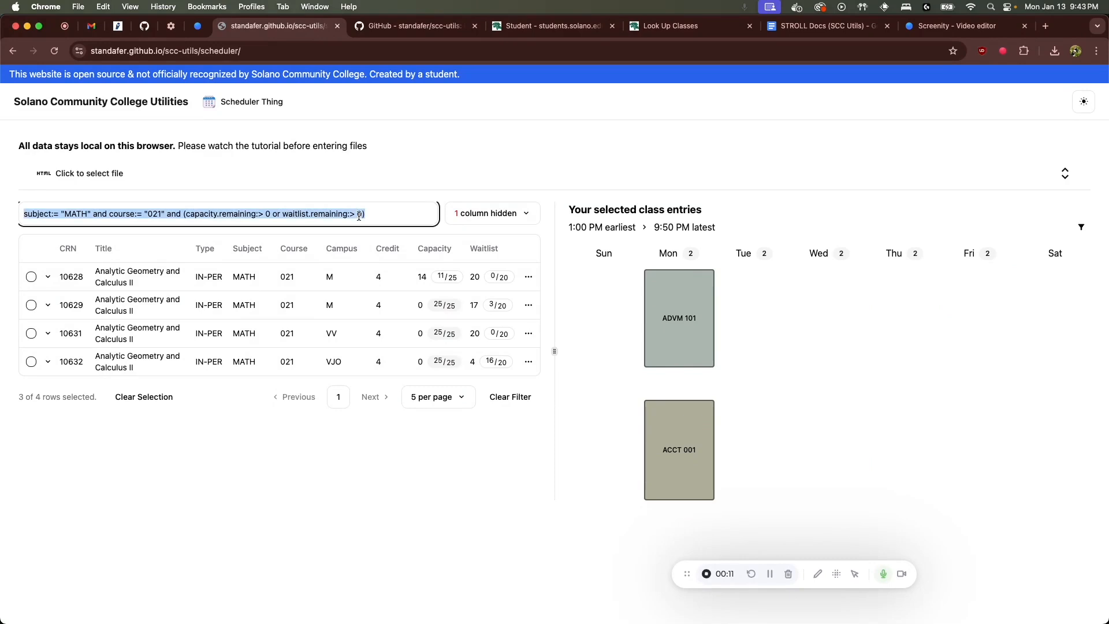
text(selected)
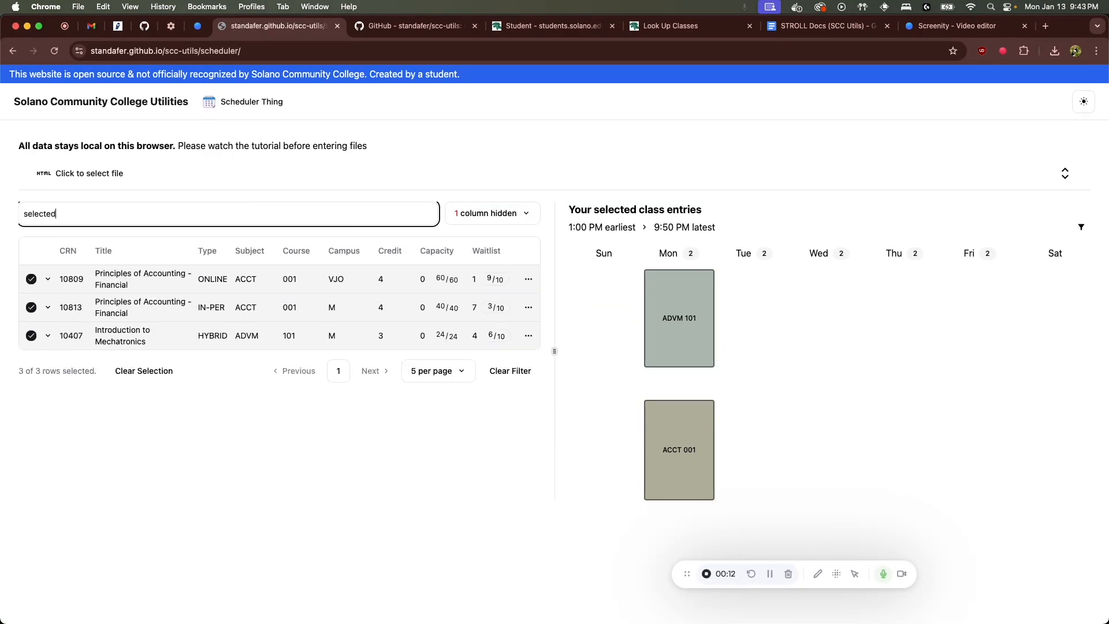
double_click(75, 282)
key(super+c)
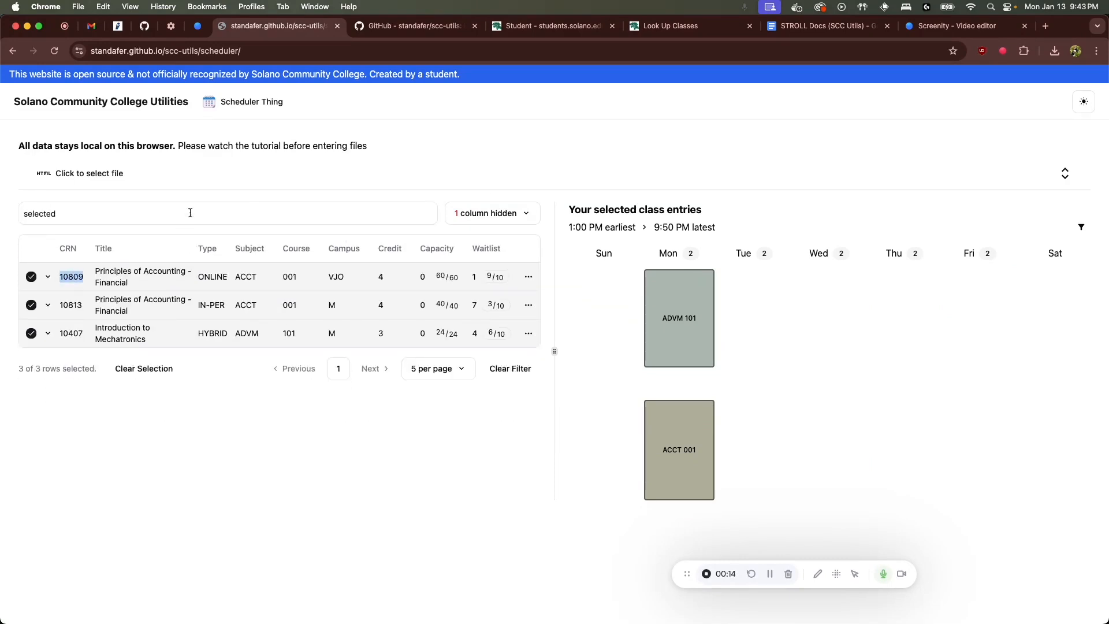
Switch to the Look Up Classes page, placing its browser tab beside the scheduler tab, and browse its class listing.
click(552, 25)
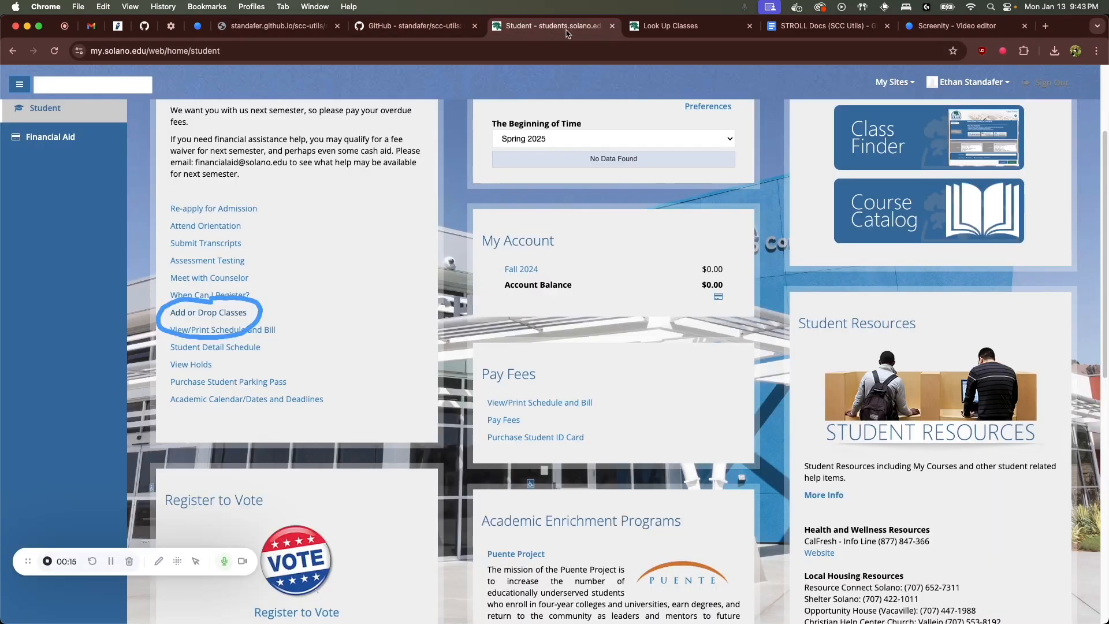
drag(671, 26, 413, 26)
scroll(450, 189, up, 20)
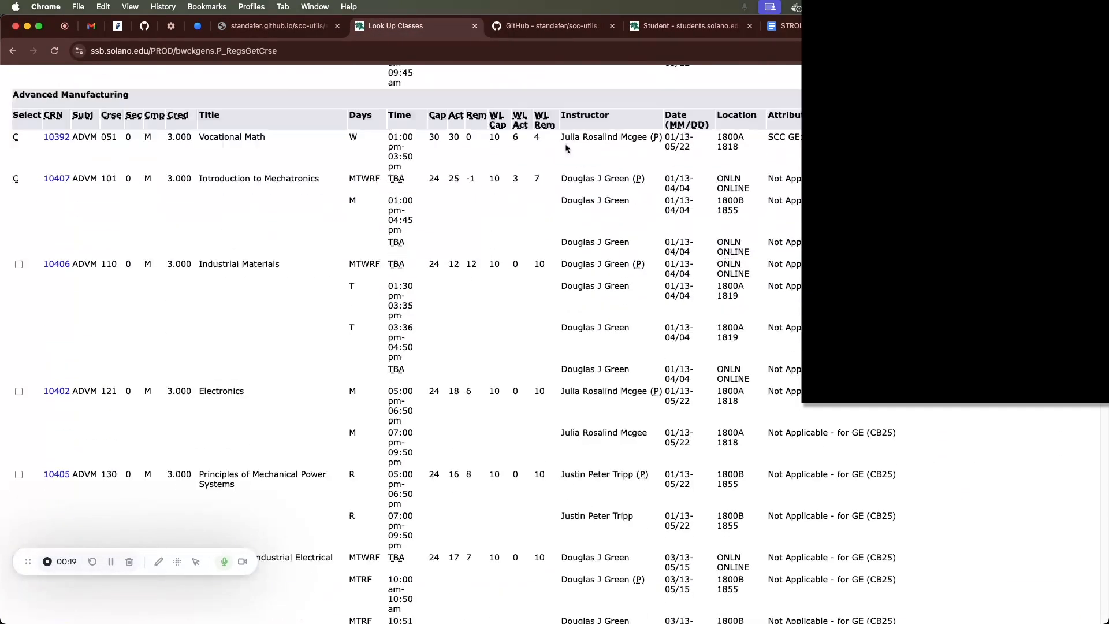
Open the Add or Drop Classes page from the student registration site for the Spring 2025 term.
scroll(567, 149, up, 9)
drag(676, 29, 413, 29)
click(198, 317)
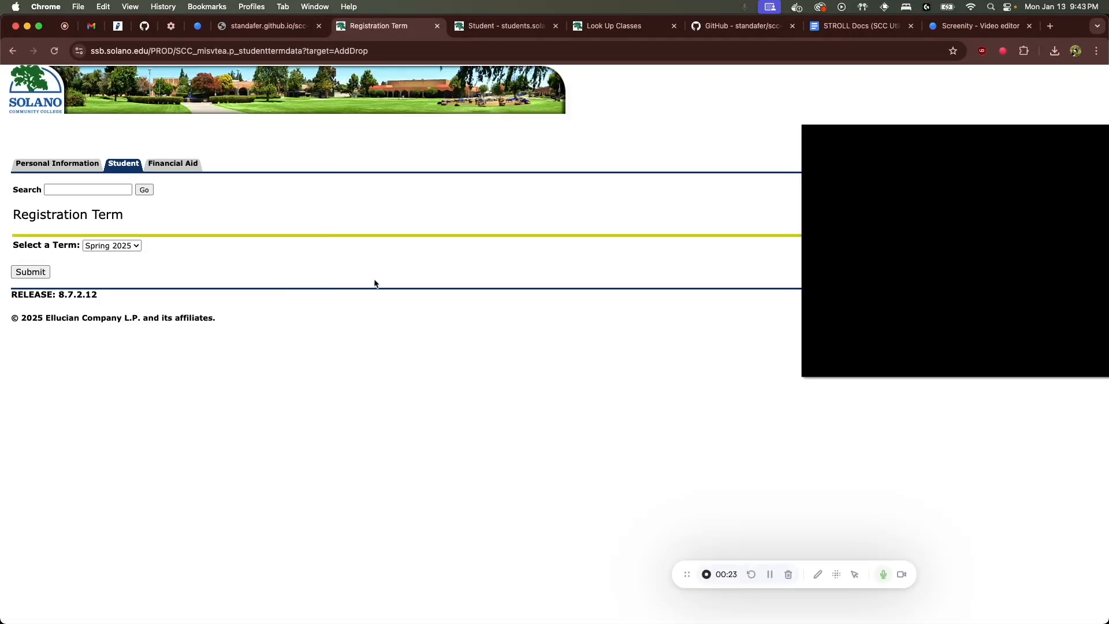
click(30, 271)
scroll(199, 508, down, 2)
Fill the first two CRN fields of the Add Classes Worksheet with 10809 and 10813, copying the second from the scheduler's selected classes.
click(33, 507)
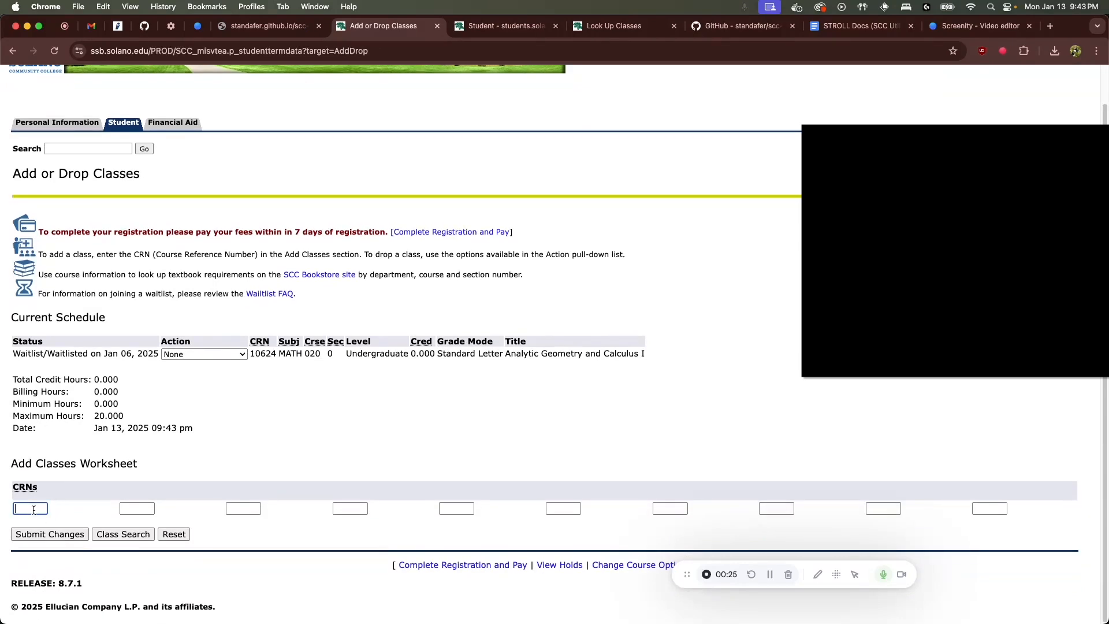
key(super+v)
click(273, 33)
double_click(76, 305)
key(super+c)
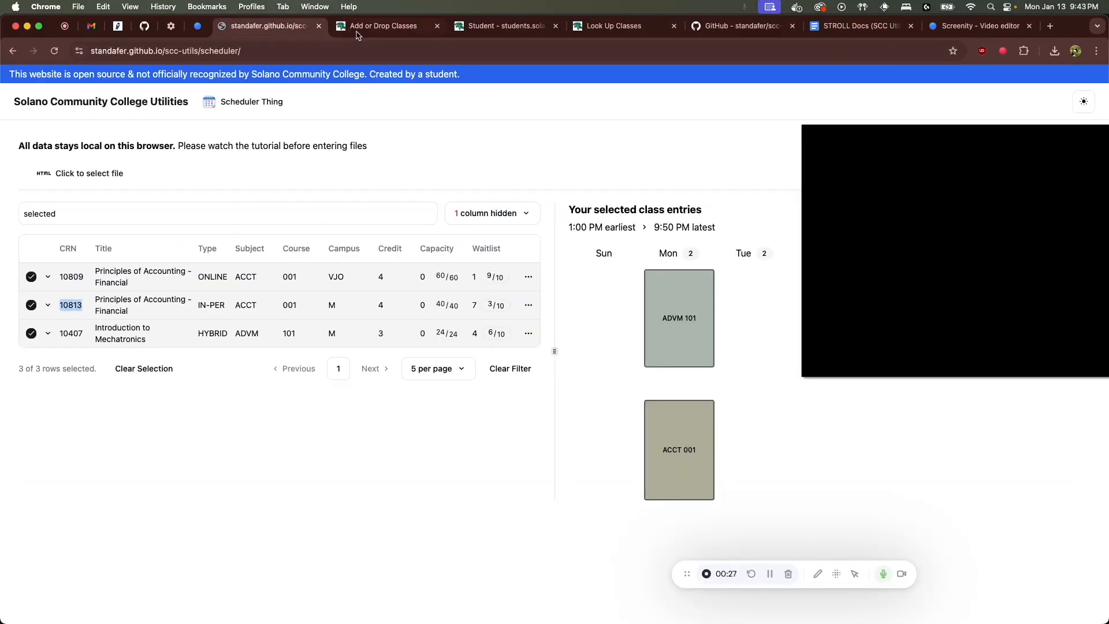
click(359, 31)
key(super+v)
Copy the Introduction to Mechatronics CRN 10407 from the scheduler into the third CRN field of the Add Classes Worksheet.
click(265, 26)
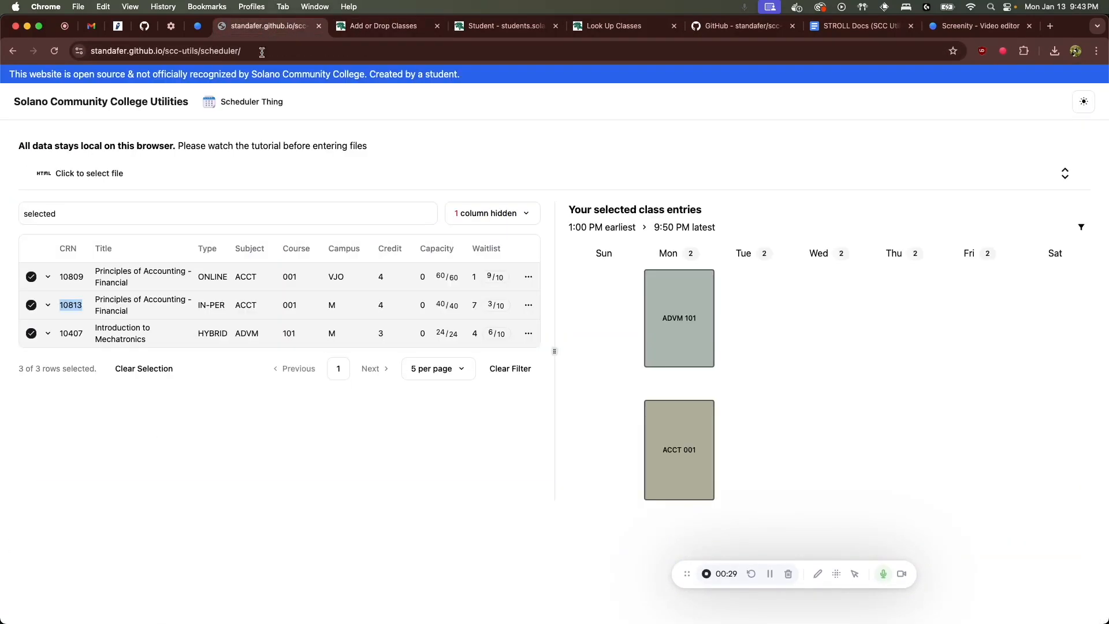
double_click(75, 335)
key(super+c)
click(393, 26)
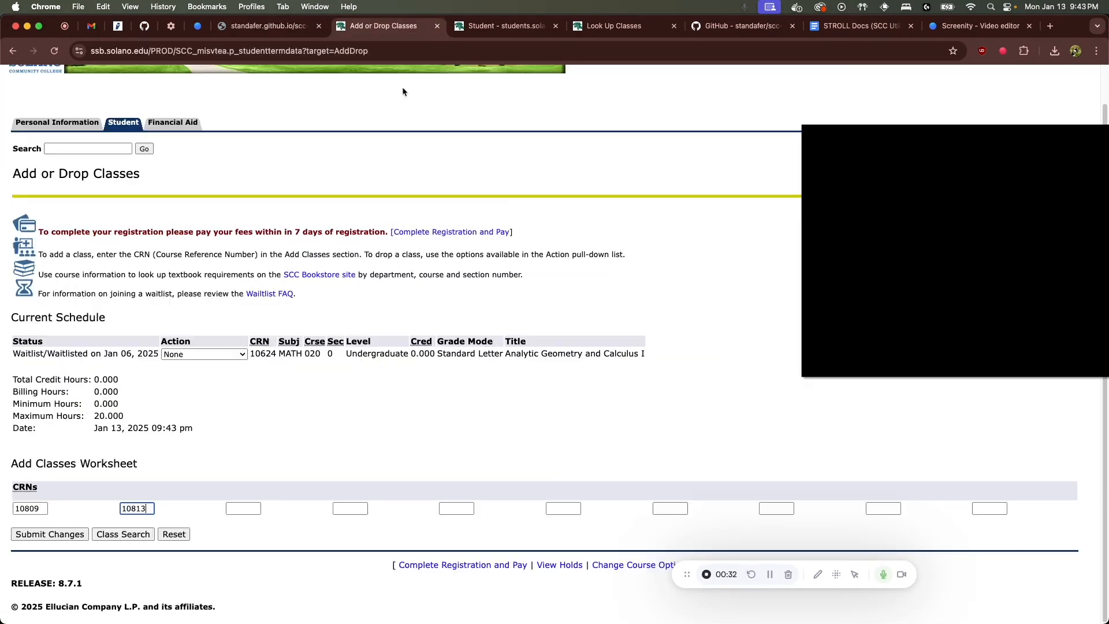
click(254, 509)
key(super+v)
Clear all three entered CRNs from the Add Classes Worksheet without submitting them.
double_click(251, 509)
key(BackSpace)
double_click(139, 509)
key(BackSpace)
double_click(32, 509)
key(BackSpace)
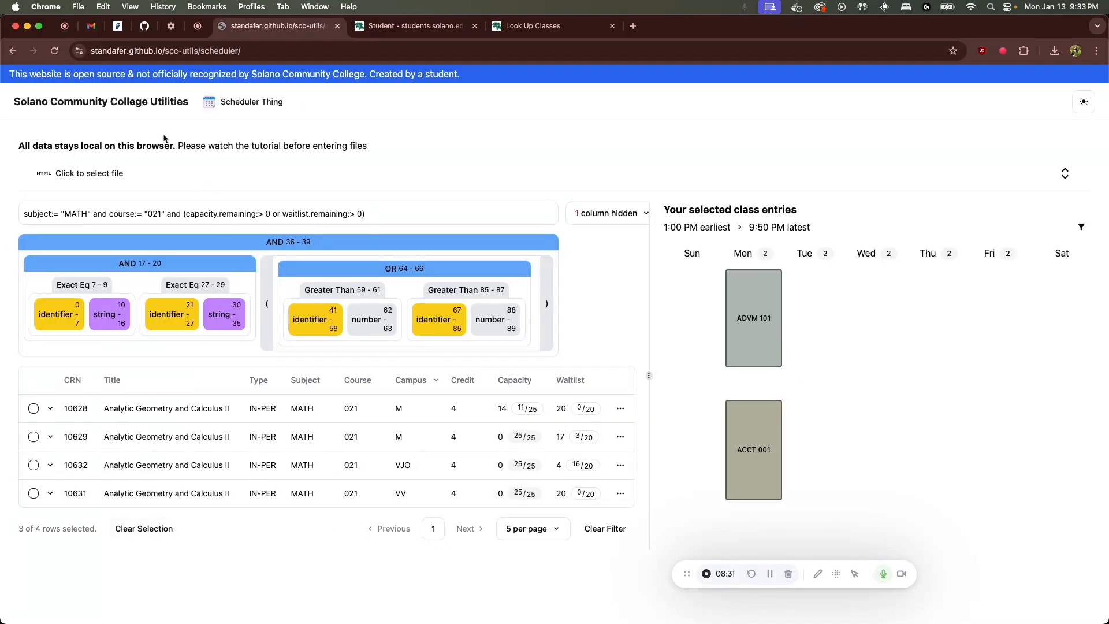
Open the scc-utils source code repository from the utilities home page and read through its file list and README, including the Stack line.
click(168, 105)
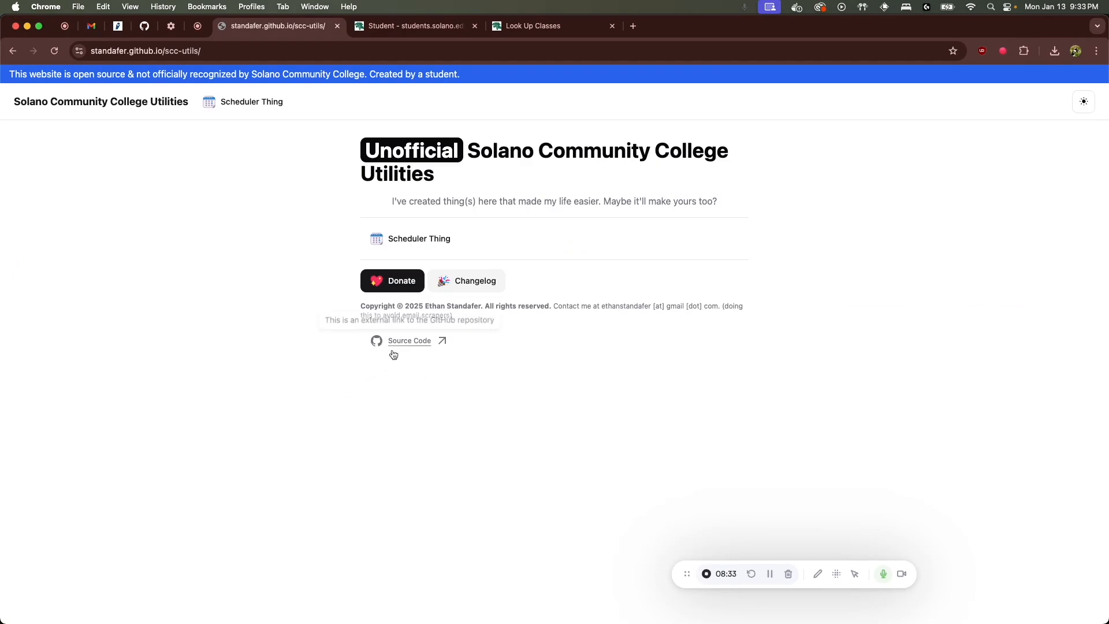
click(394, 351)
scroll(369, 381, down, 5)
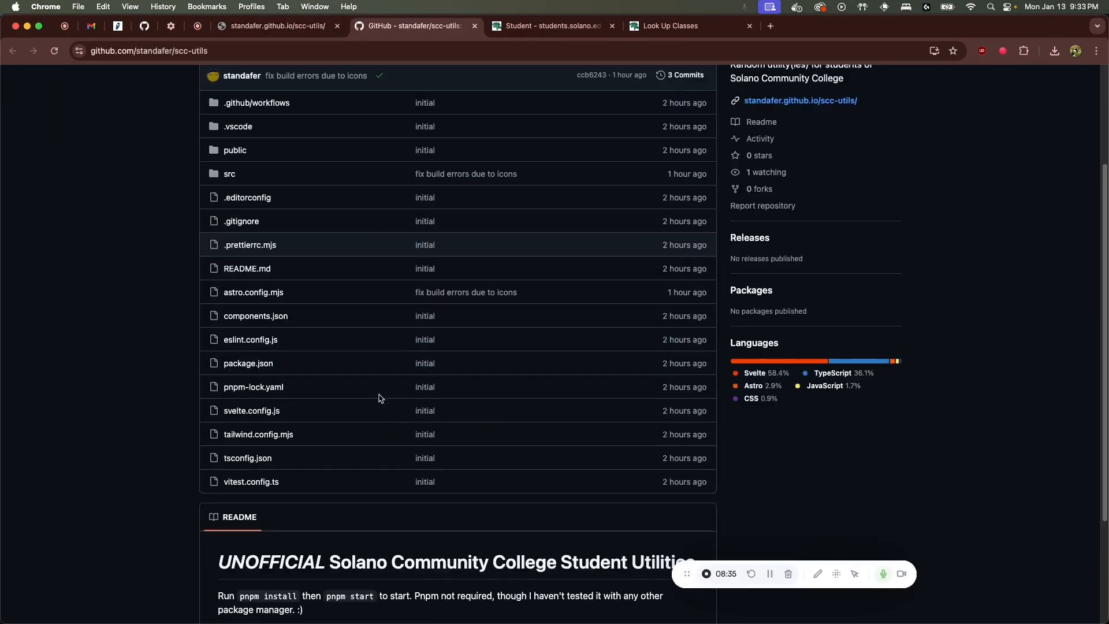
scroll(380, 399, down, 3)
scroll(379, 439, up, 5)
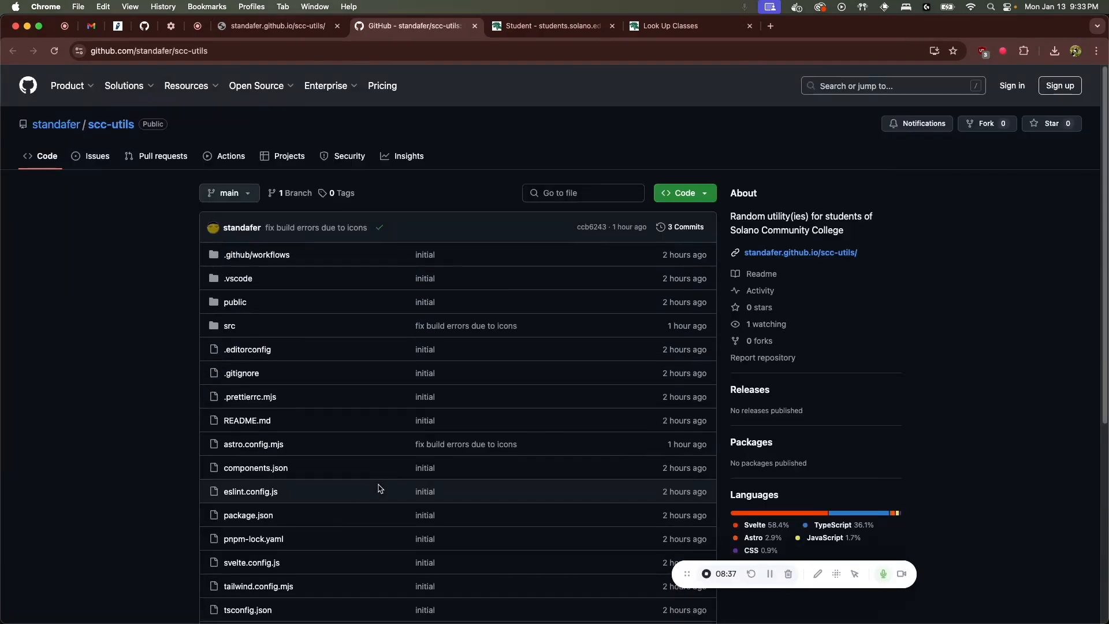
scroll(387, 489, down, 5)
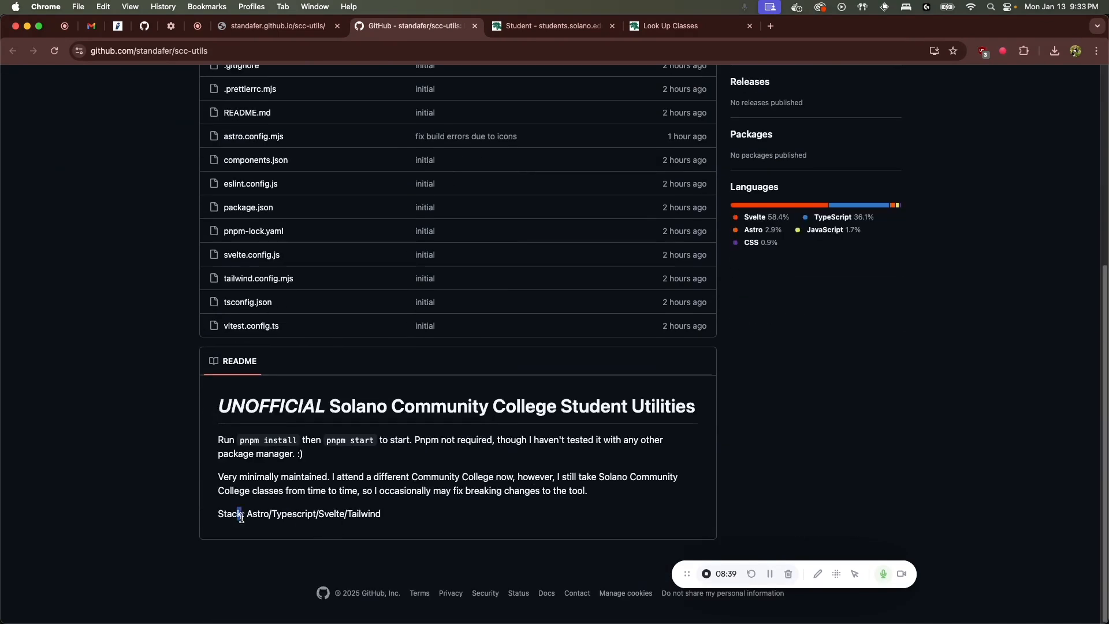
drag(241, 517, 468, 532)
click(468, 532)
triple_click(365, 508)
click(396, 505)
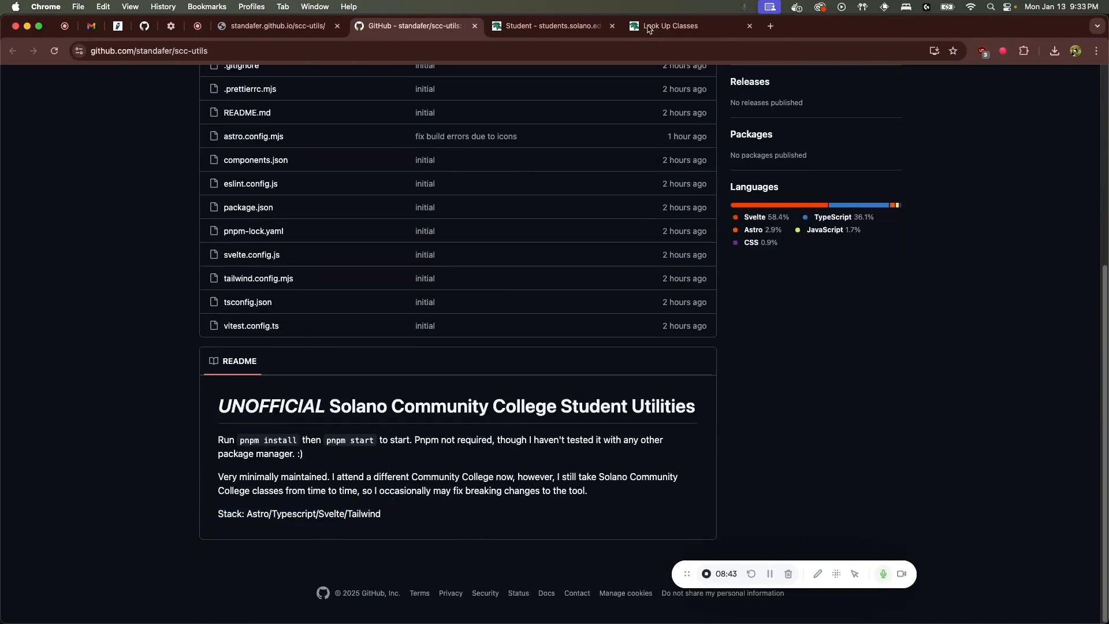
Open the STROLL Docs (SCC Utils) document in a new browser tab, skim its syntax documentation, and return to the utilities home page.
click(770, 26)
text(docs)
key(Return)
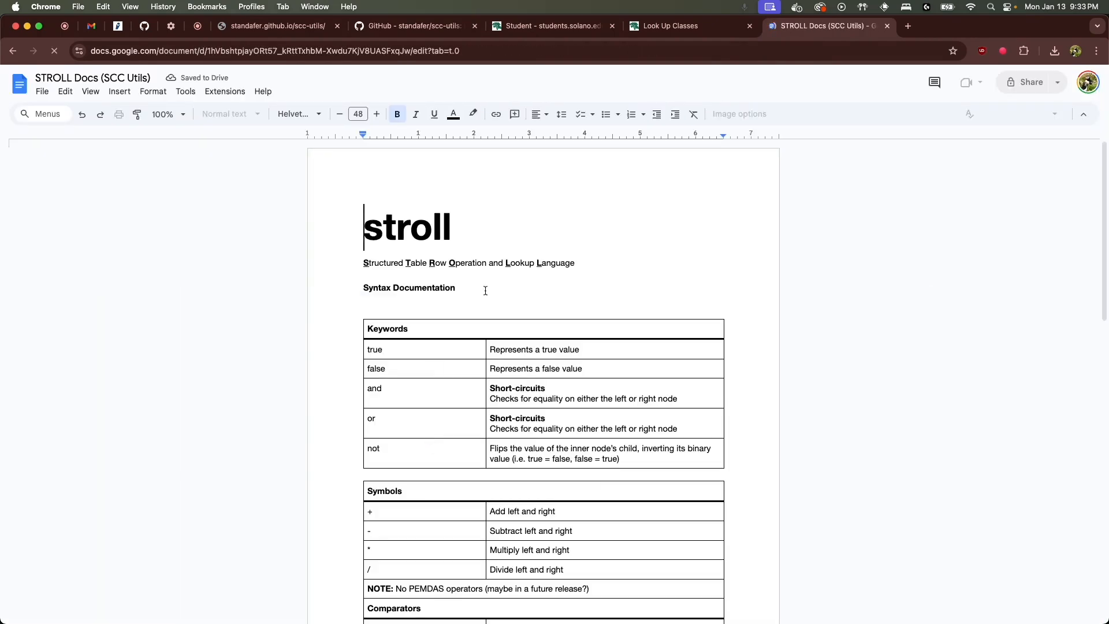
click(42, 91)
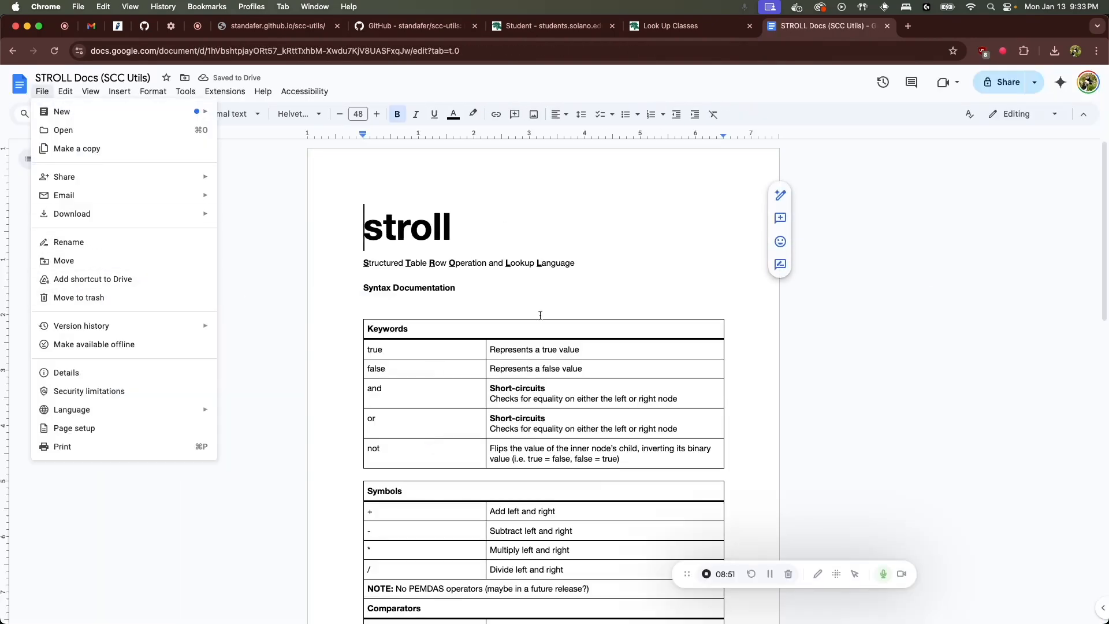
click(310, 403)
scroll(310, 403, down, 10)
scroll(311, 402, up, 10)
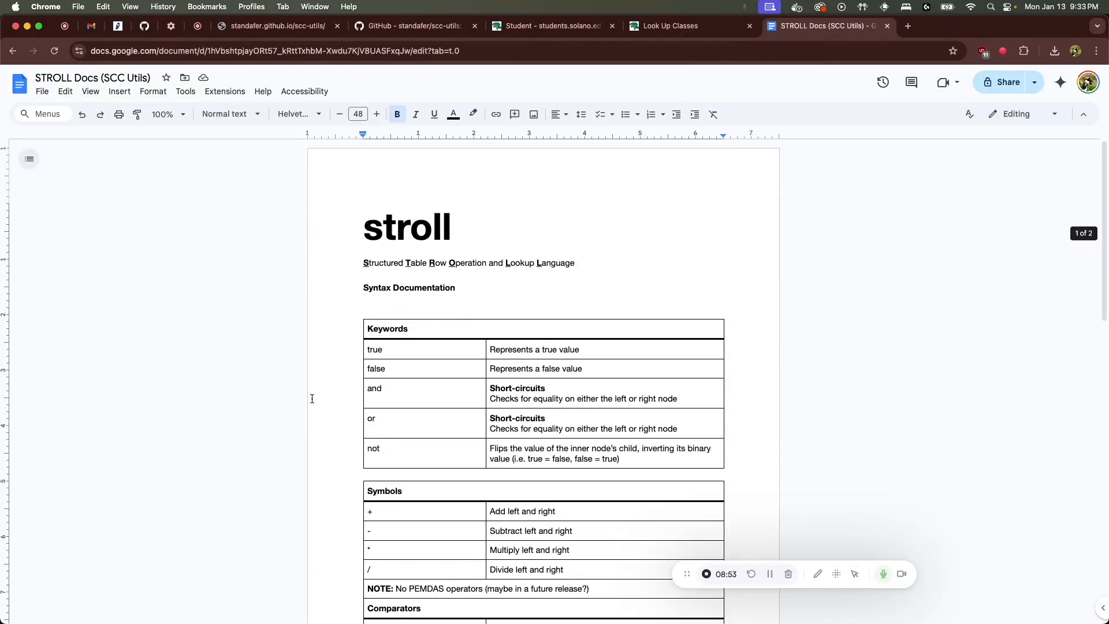
click(288, 29)
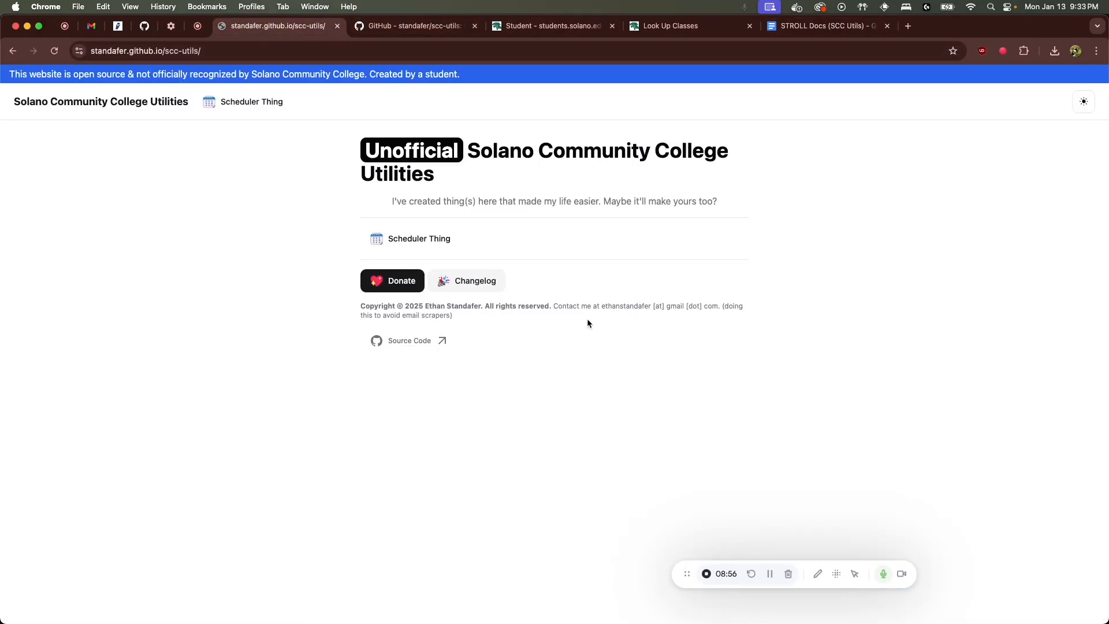